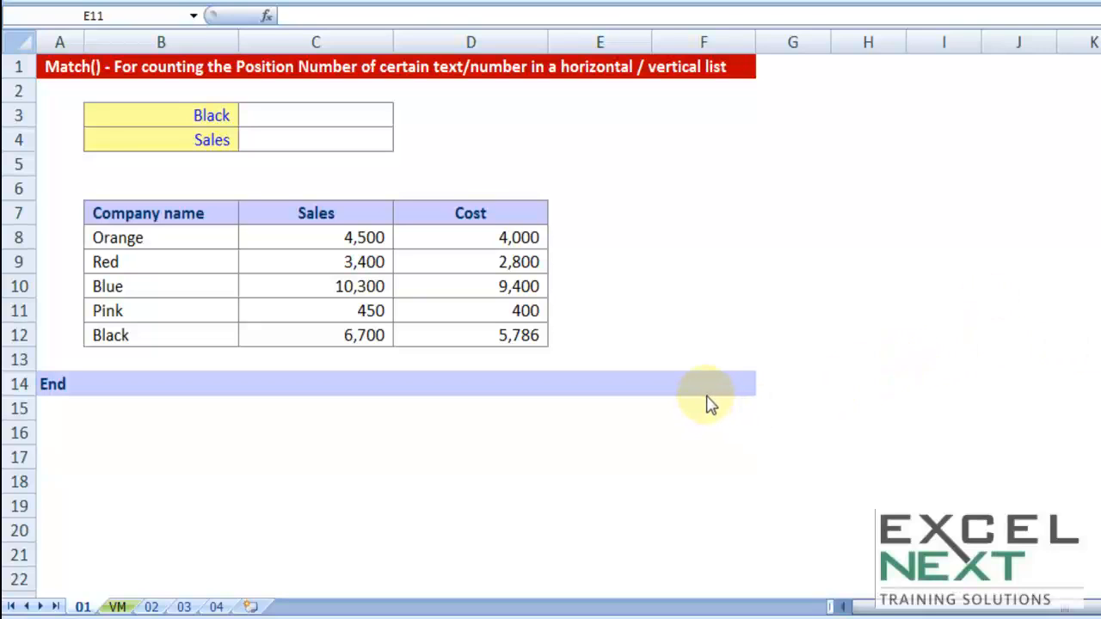
click(831, 290)
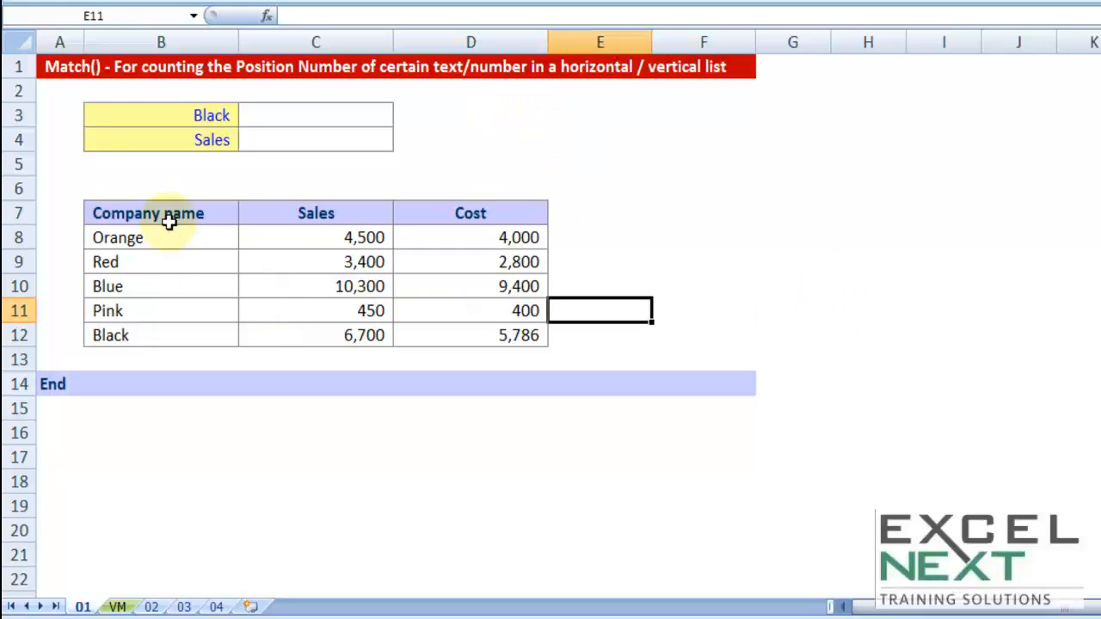
click(193, 116)
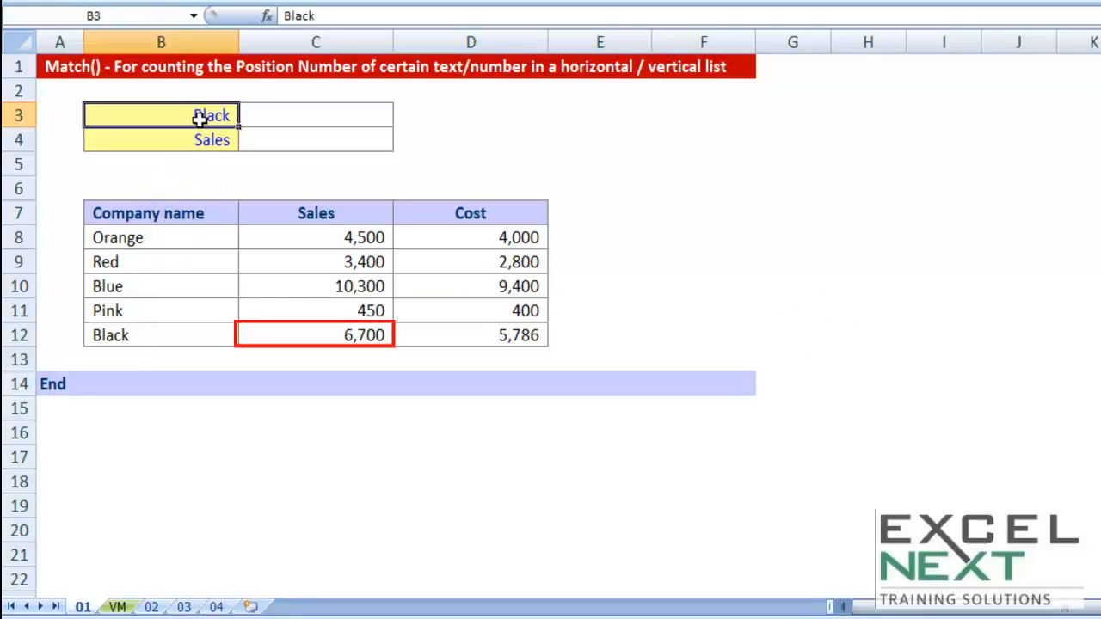
click(199, 140)
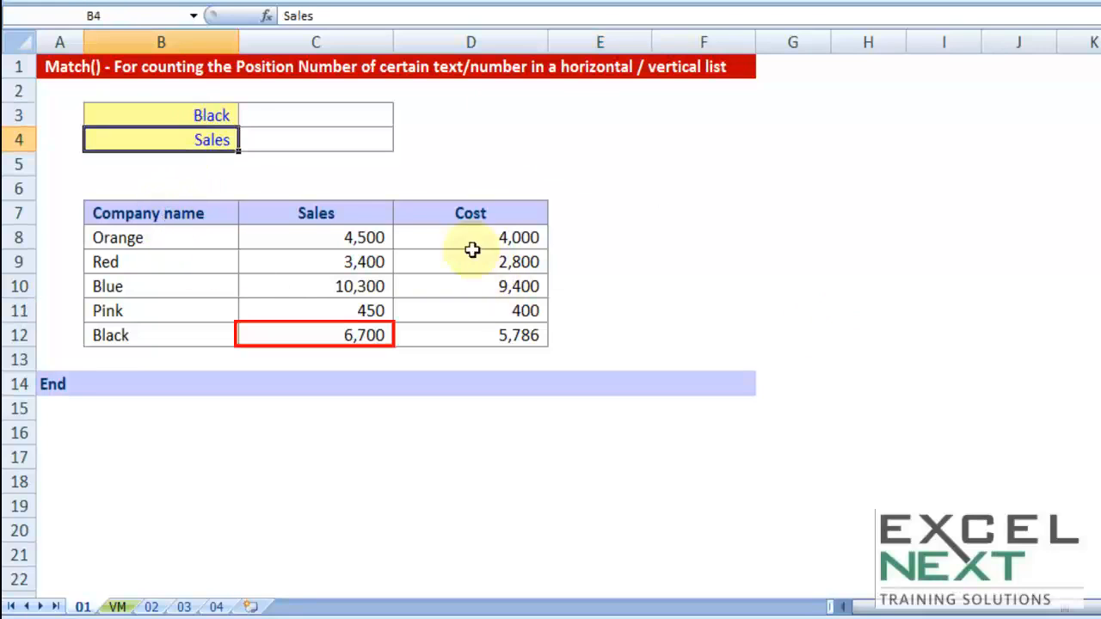
Start a VLOOKUP formula in C5 with B3 as the lookup value and $B$7:$D$12 as the absolute table array.
click(296, 165)
text(=vl)
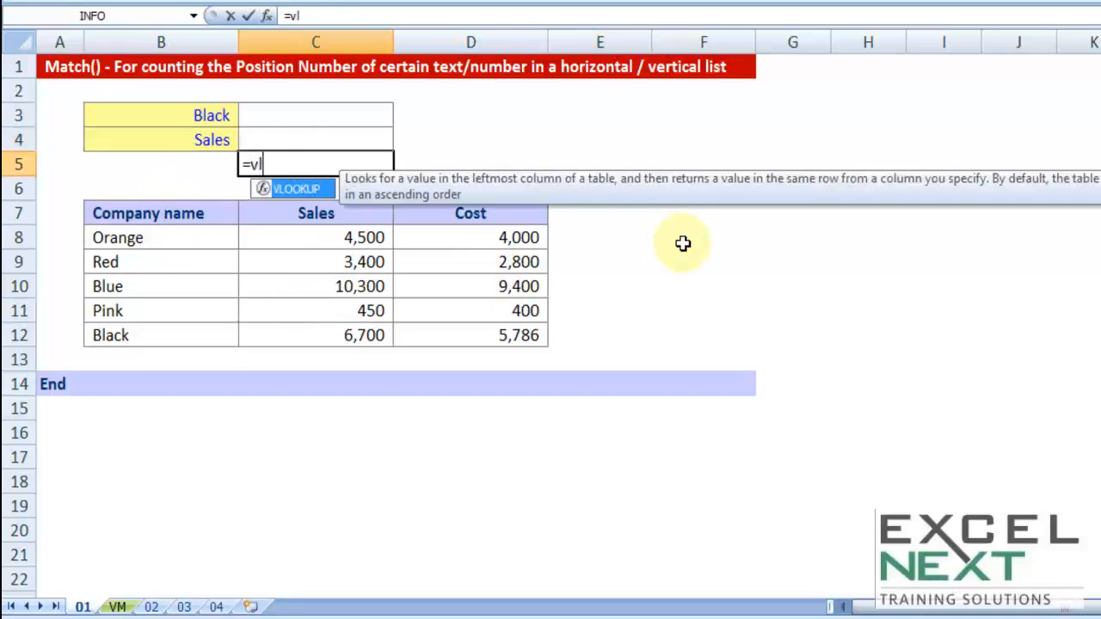
key(Tab)
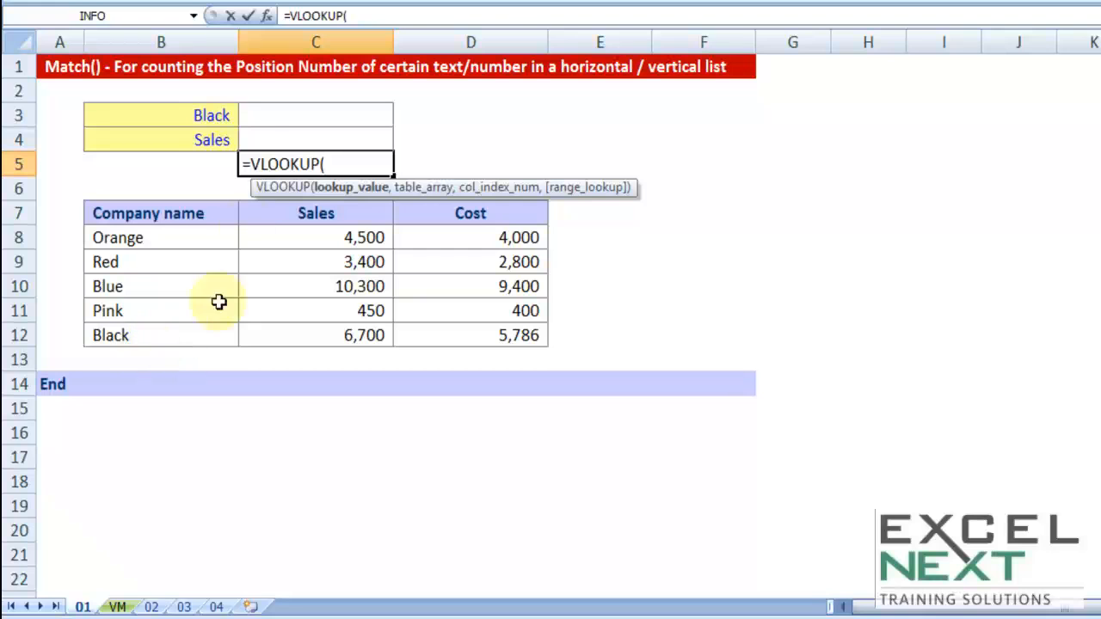
click(216, 115)
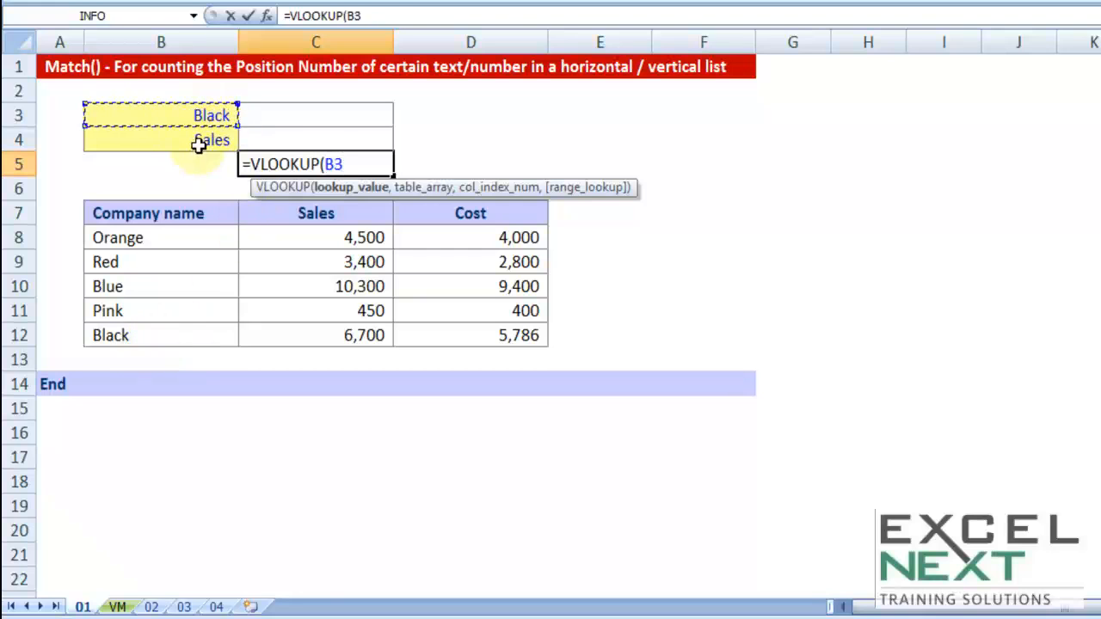
text(,)
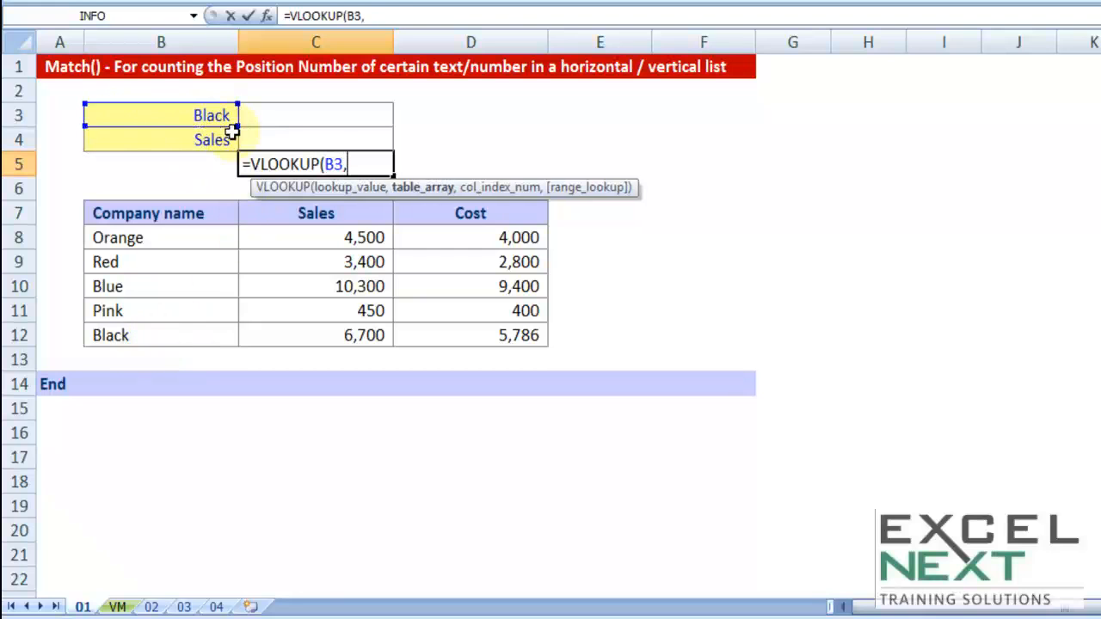
drag(216, 216, 440, 334)
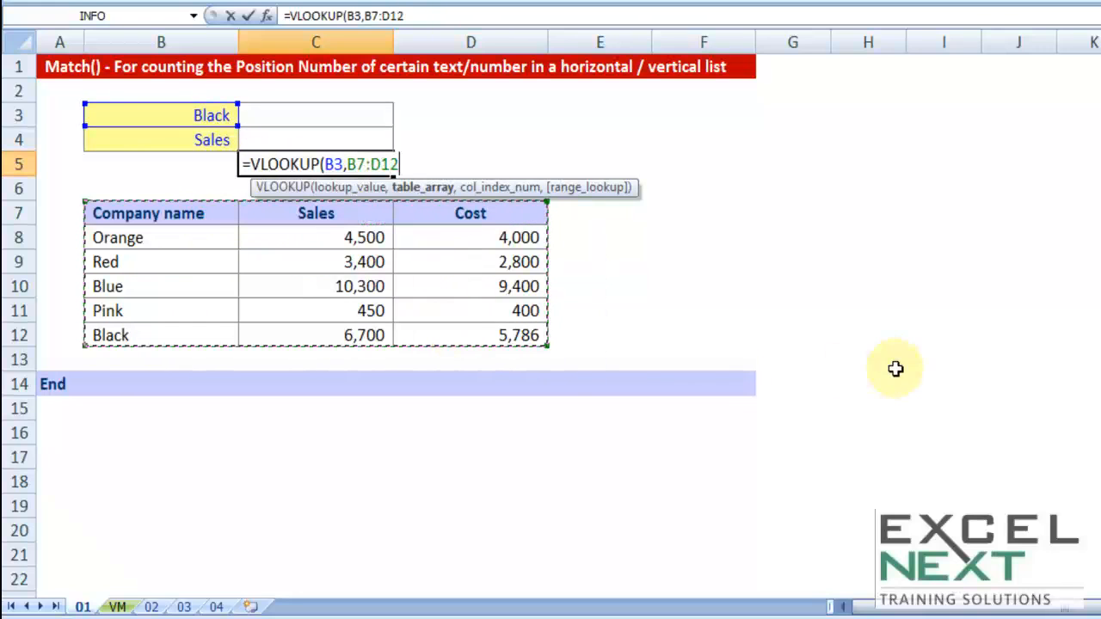
key(F4)
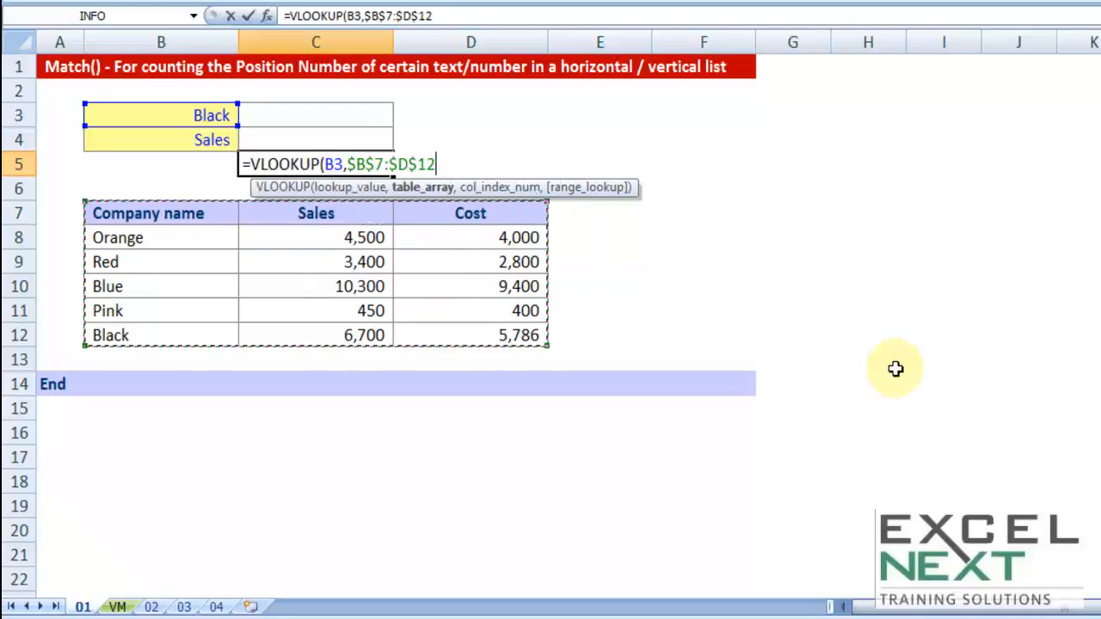
text(,)
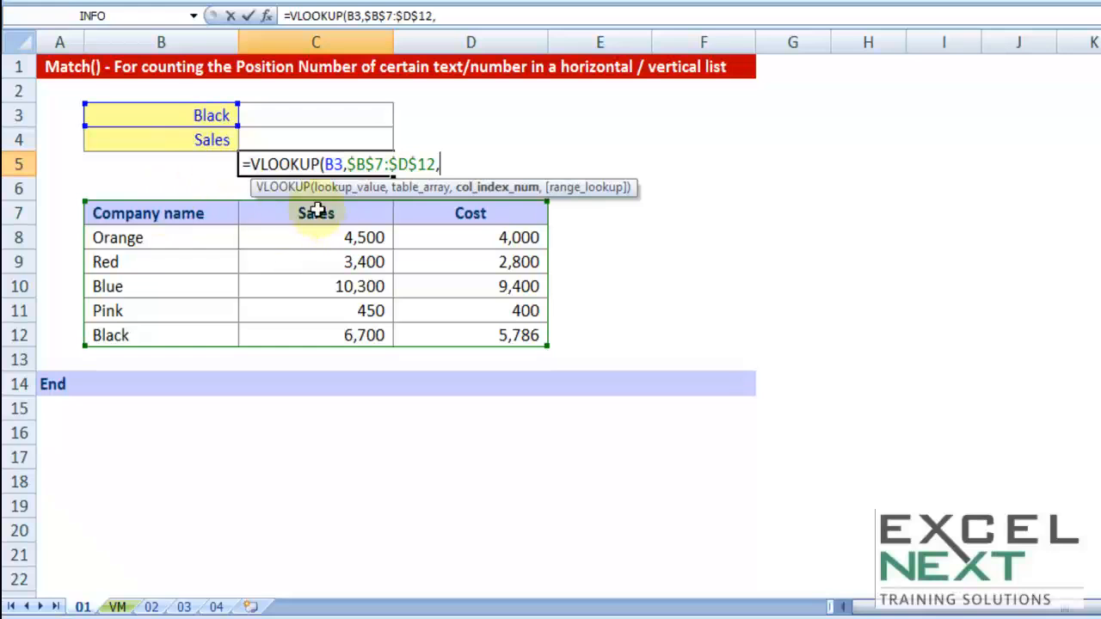
Complete the VLOOKUP formula in C5 with column index 2 and an exact match (FALSE).
text(2,)
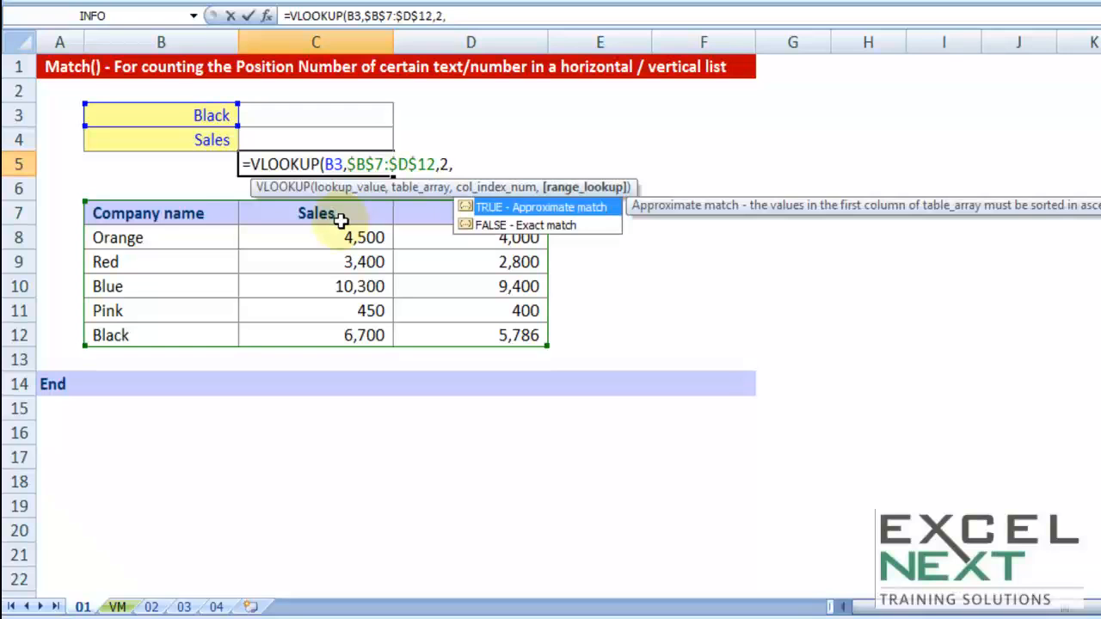
key(Down)
key(Tab)
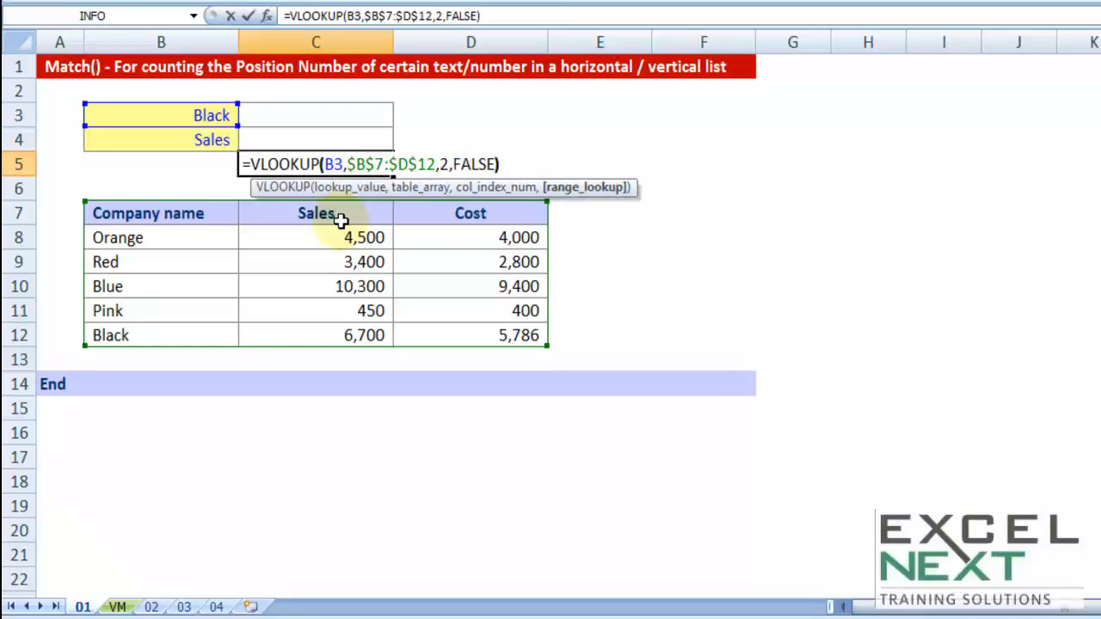
text())
key(Return)
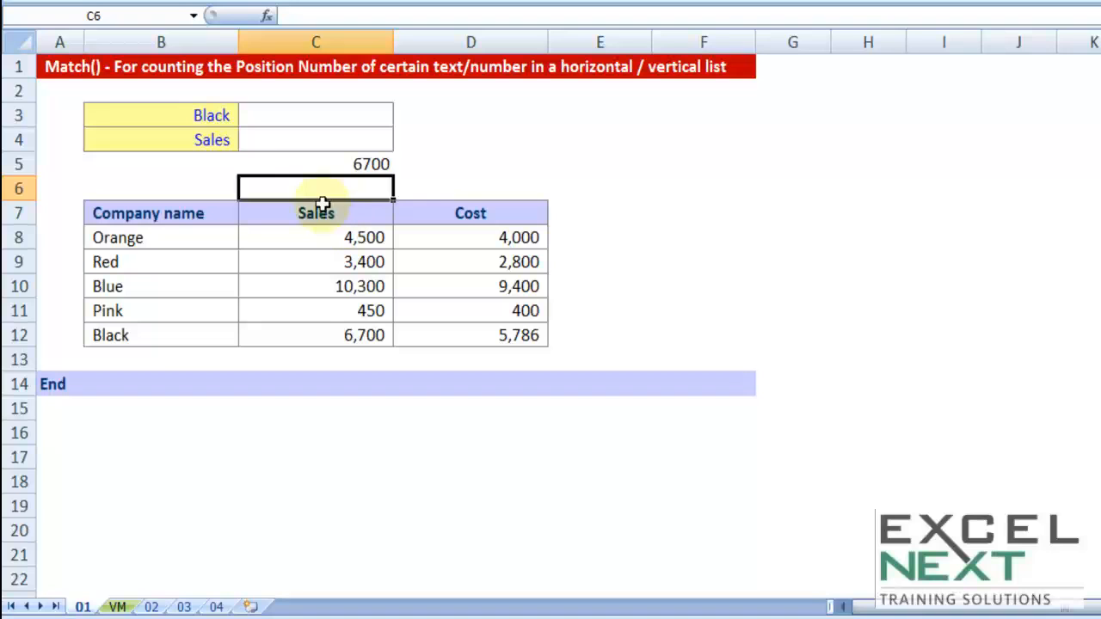
Change the label in B4 to Cost and set the column index of the VLOOKUP formula in C5 to 3.
click(195, 143)
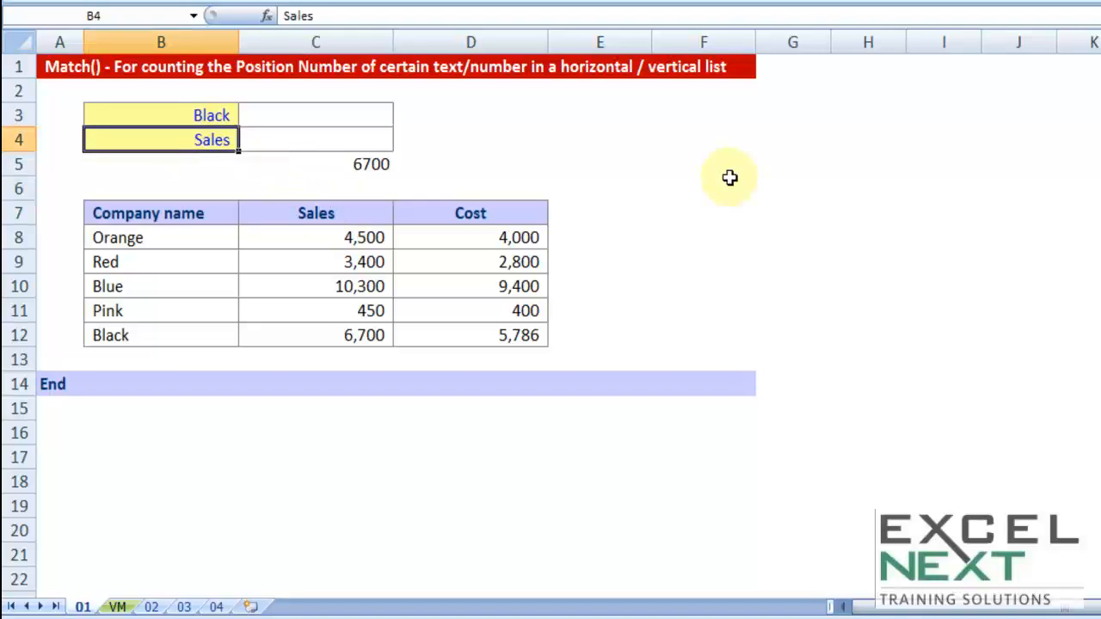
text(COst)
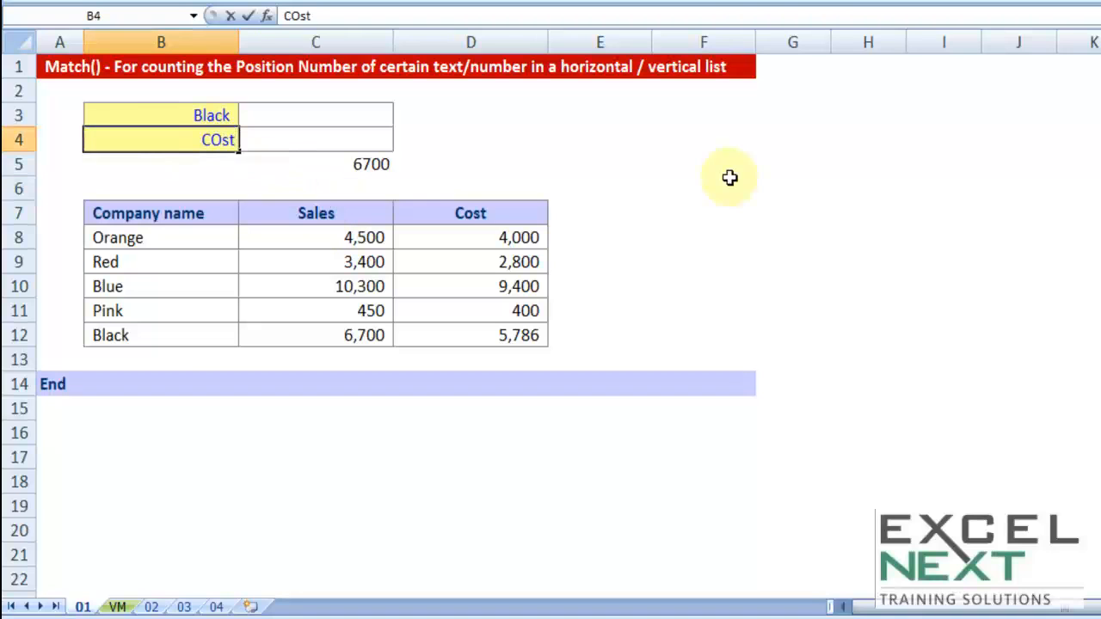
key(Tab)
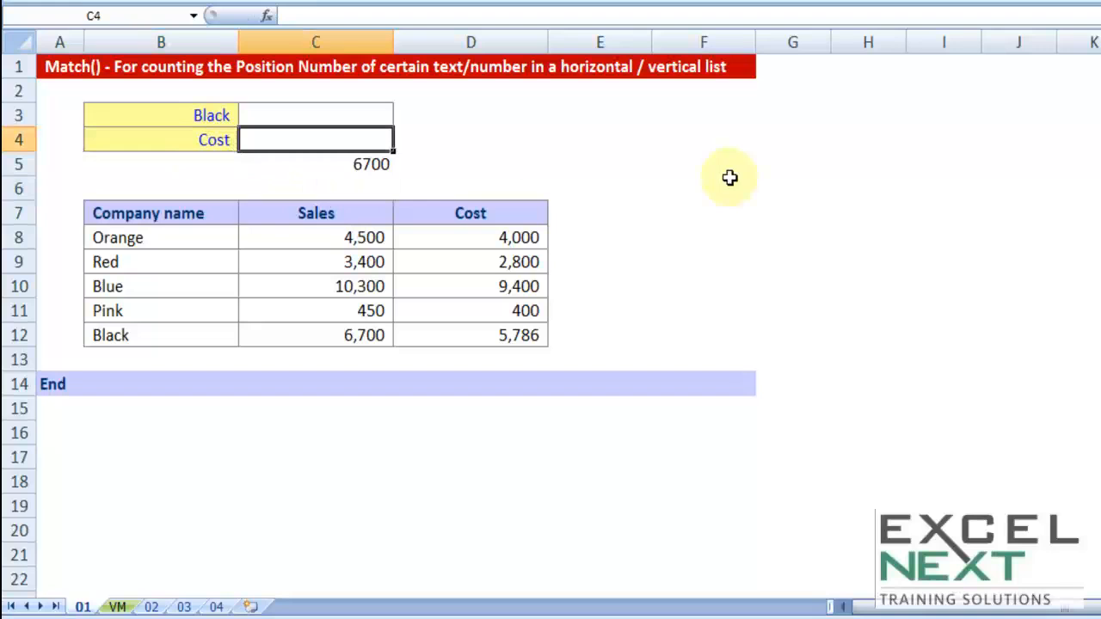
double_click(367, 164)
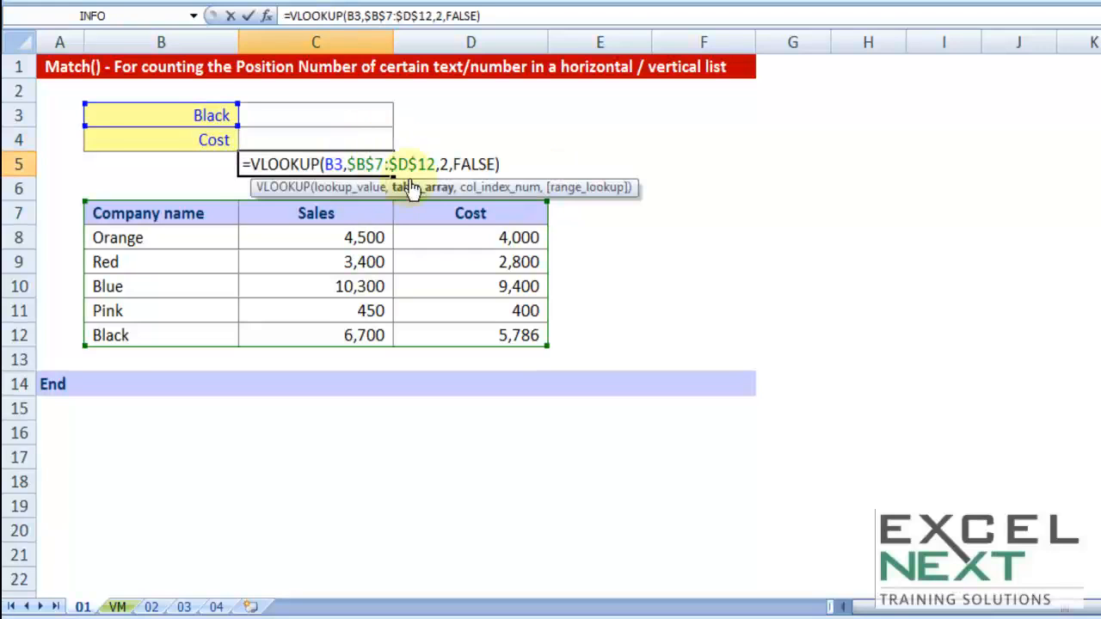
double_click(443, 164)
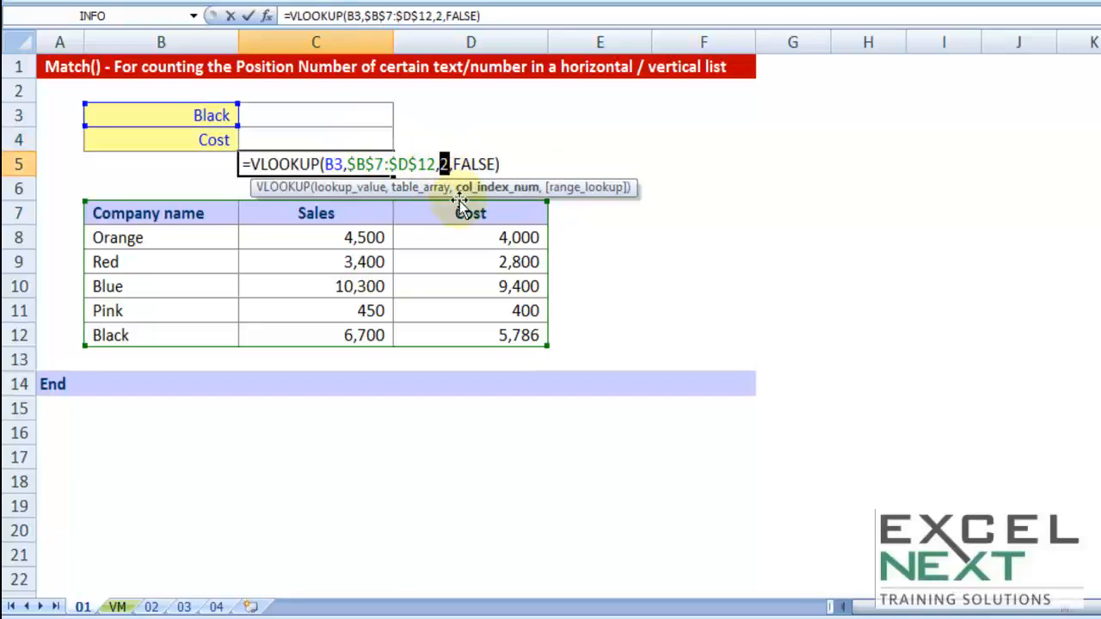
text(3)
key(Return)
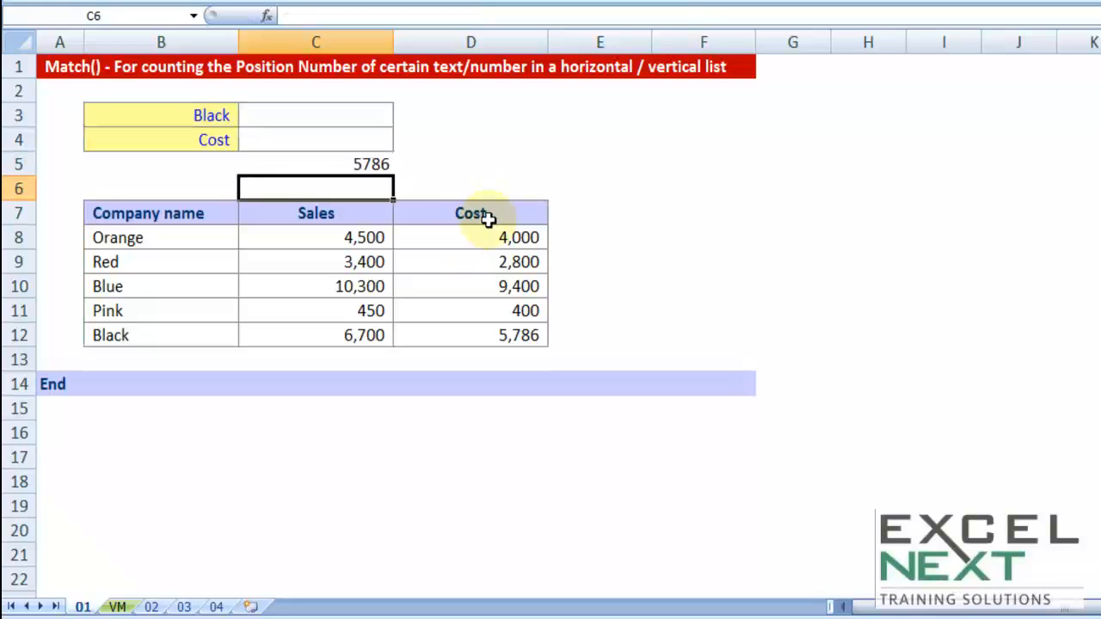
Inspect the column index argument of the VLOOKUP formula in C5, keeping the formula as it is.
double_click(368, 165)
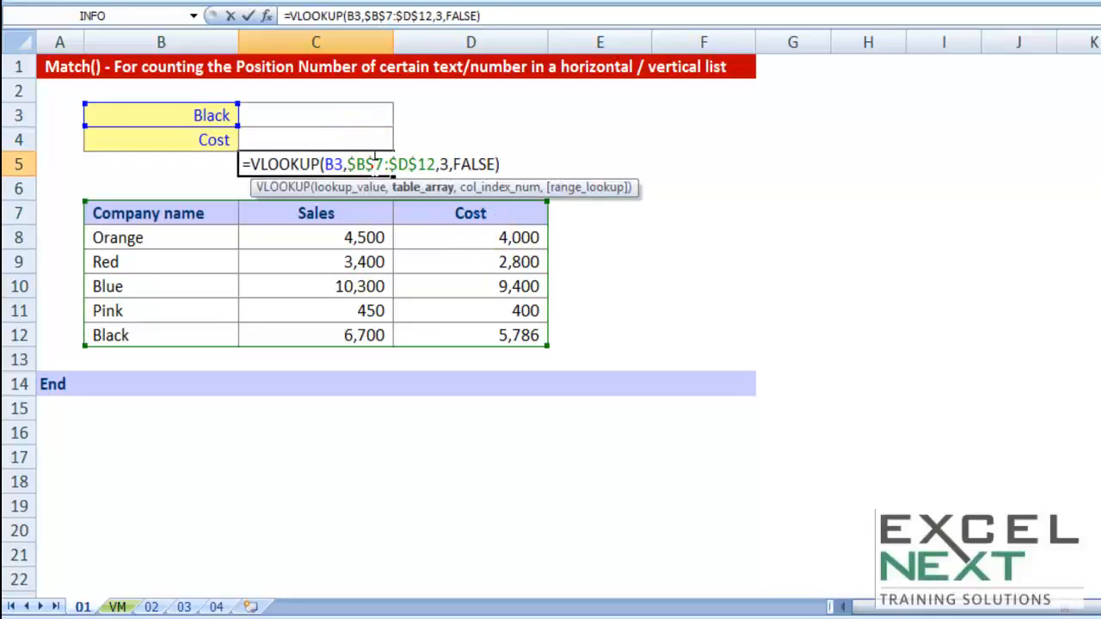
double_click(444, 164)
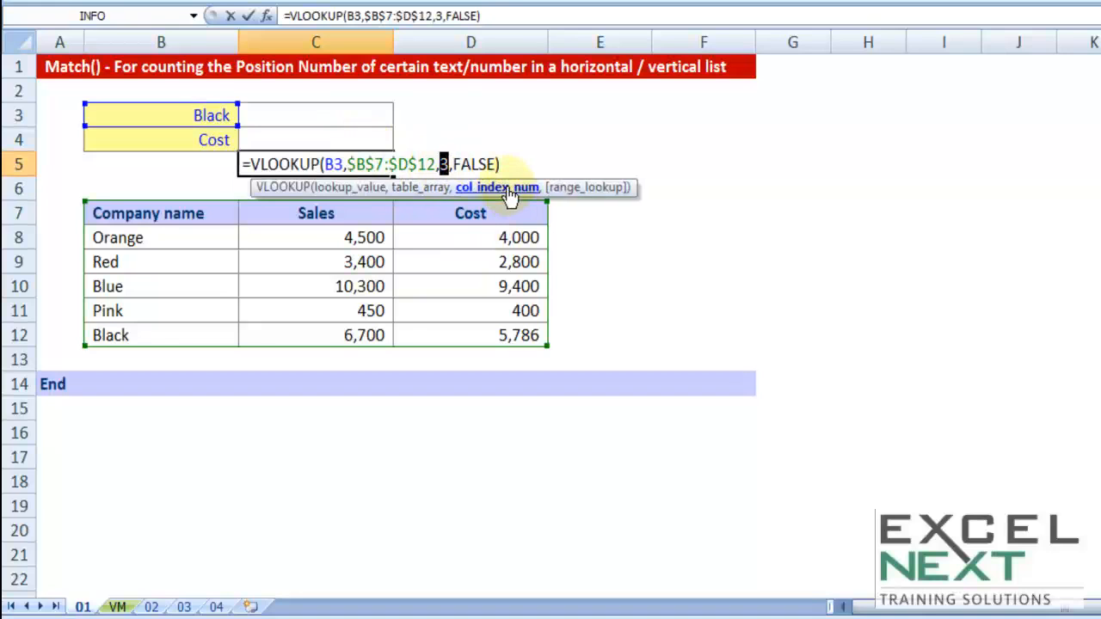
key(ctrl+Return)
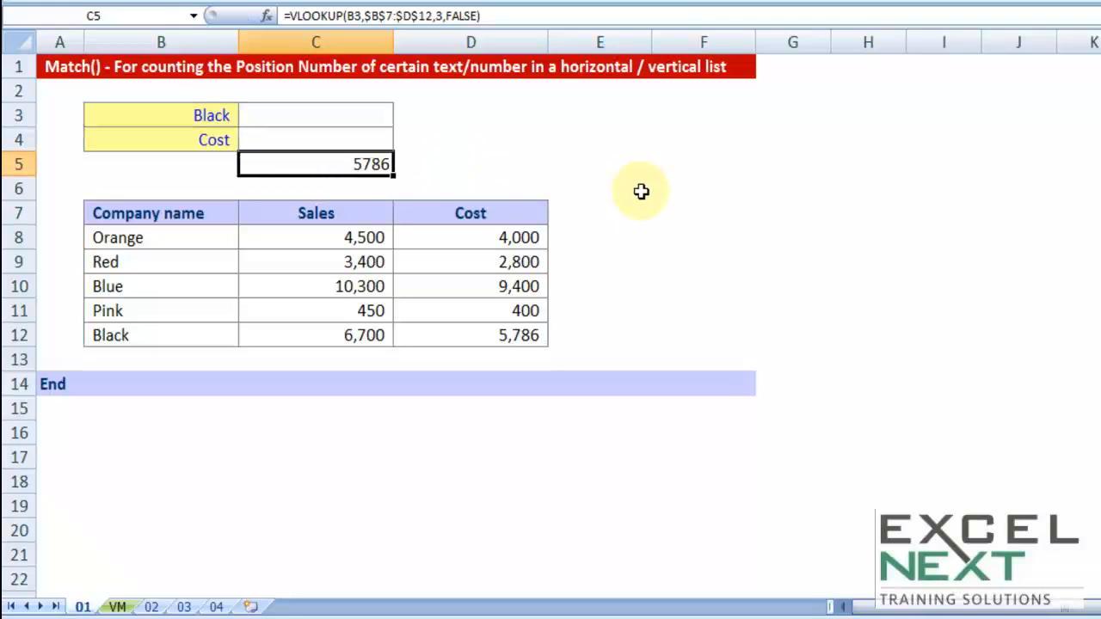
Undo the last column index and label changes, and delete the VLOOKUP formula from C5.
key(ctrl+z)
key(ctrl+z)
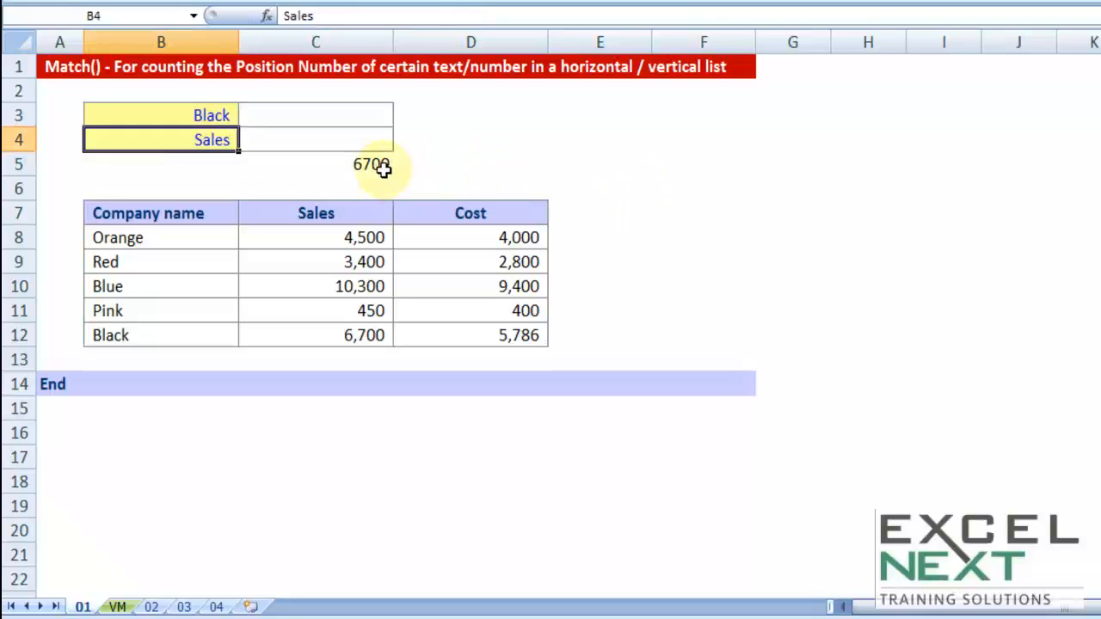
click(381, 165)
key(Delete)
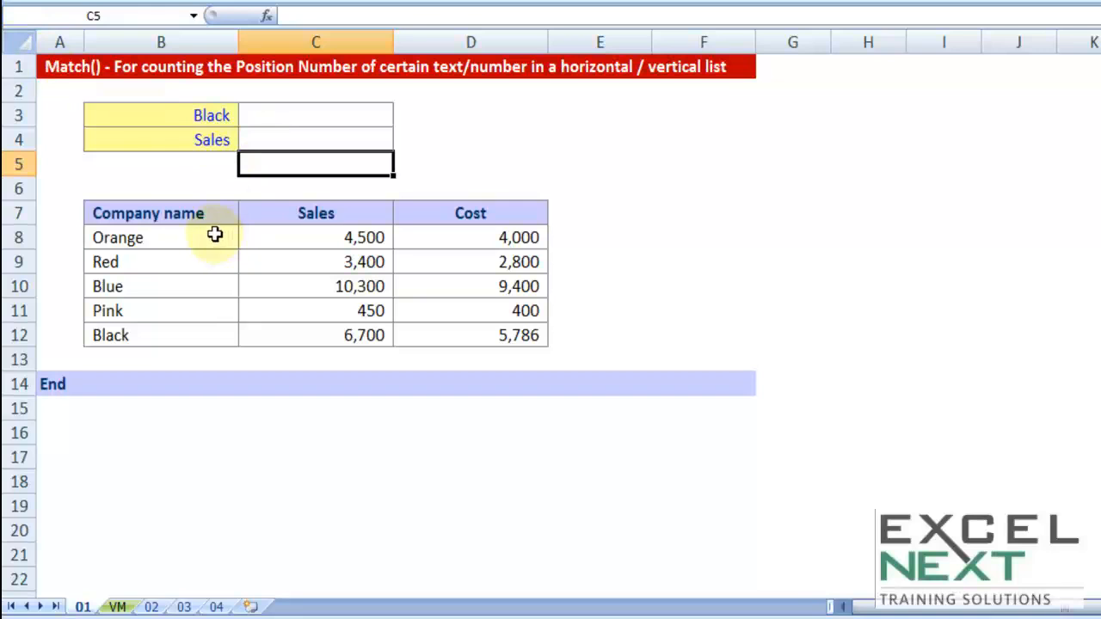
Examine the vertical company name list in B7:B12, including its header, to find the position of Black.
drag(183, 214, 173, 333)
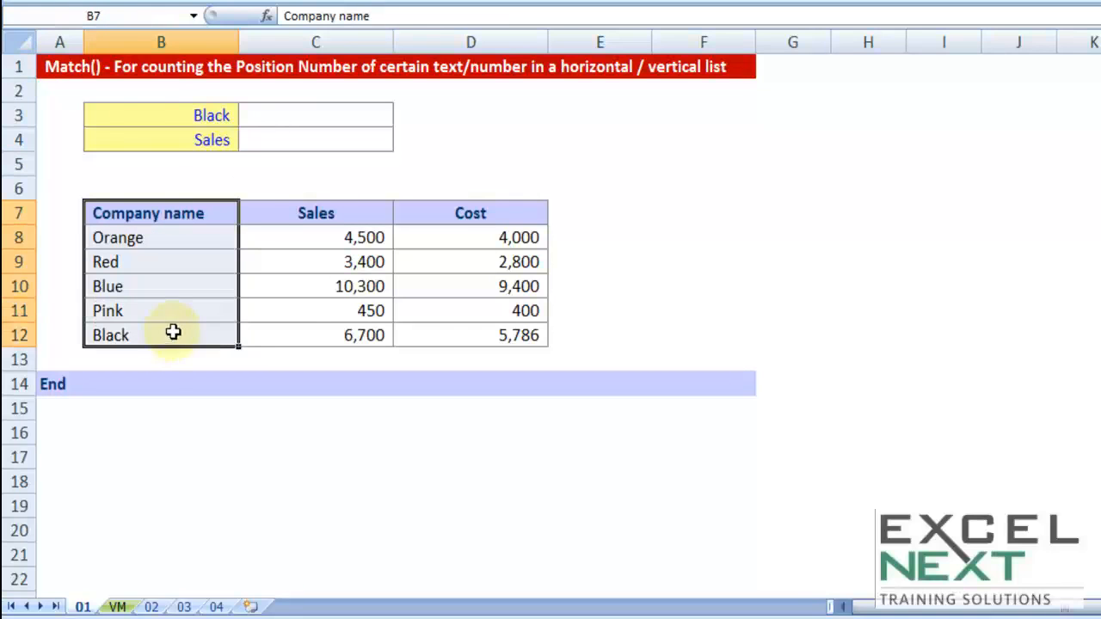
click(308, 1)
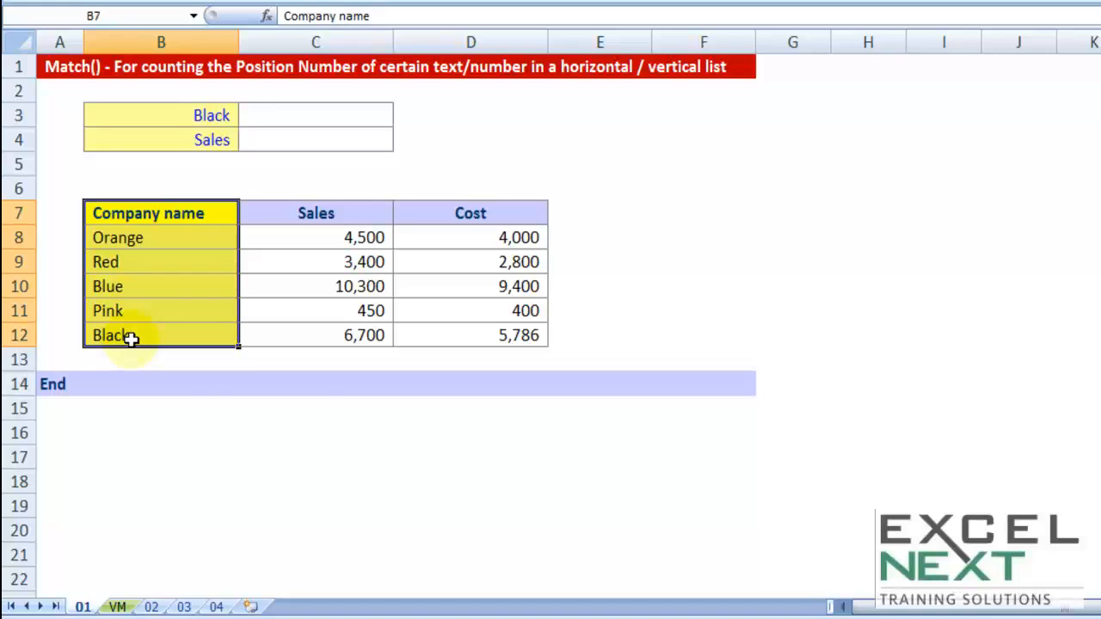
click(313, 115)
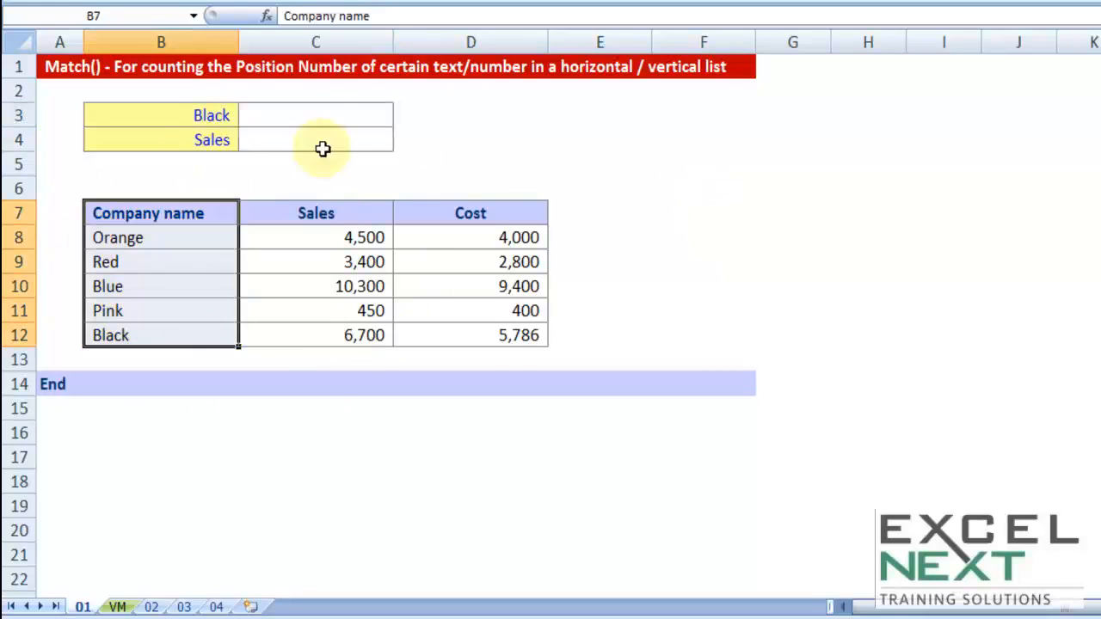
Start a MATCH formula in C3 beside the Black label, using B3 as the lookup value.
click(342, 110)
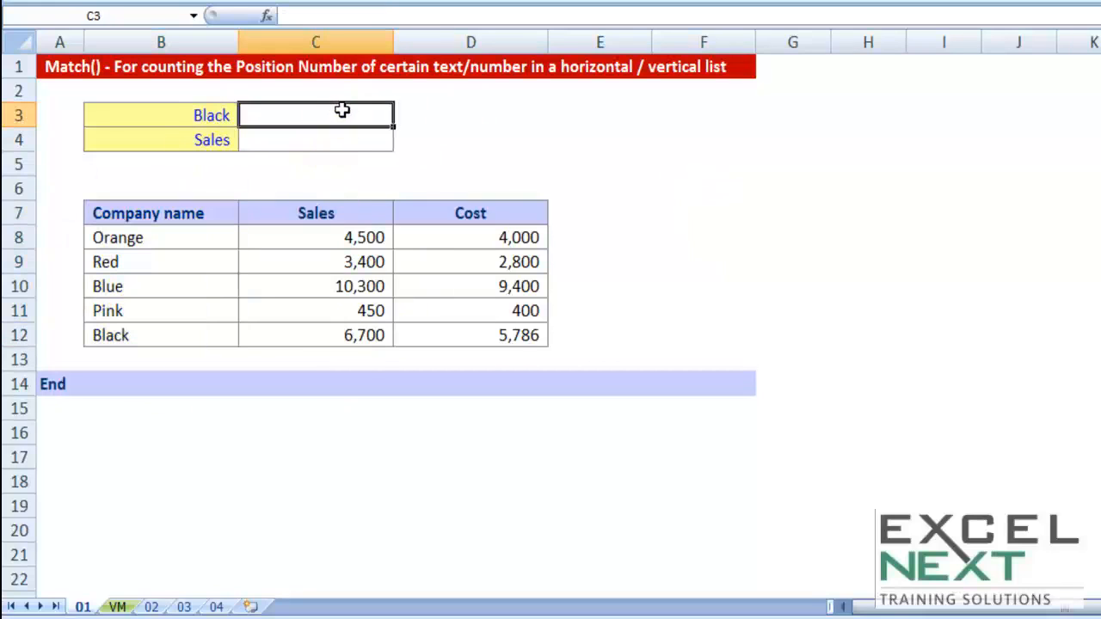
text(=match)
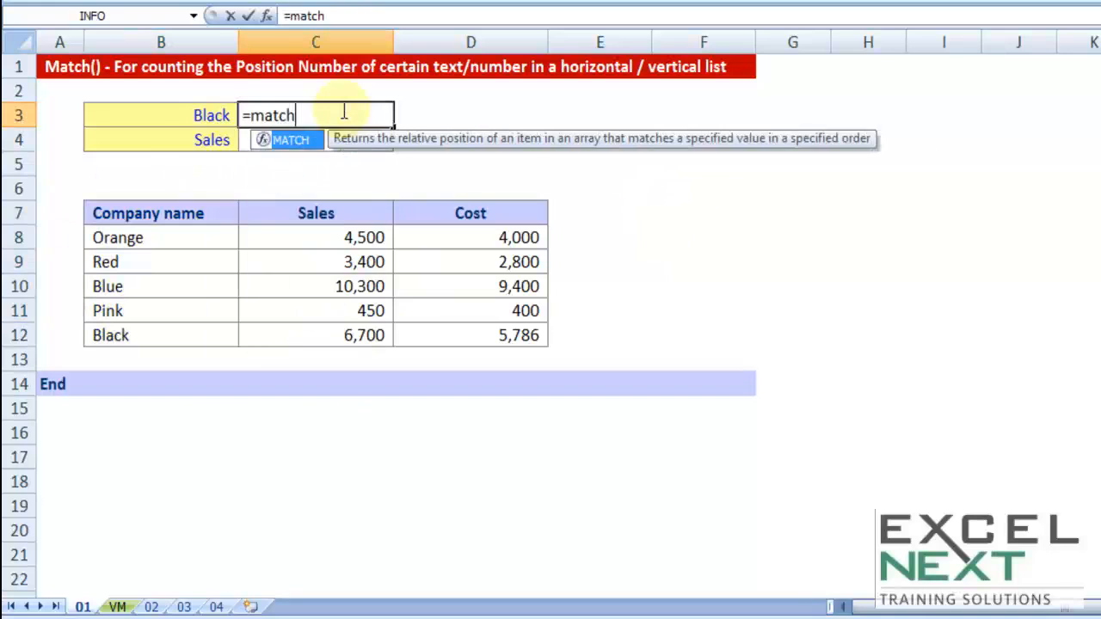
key(Tab)
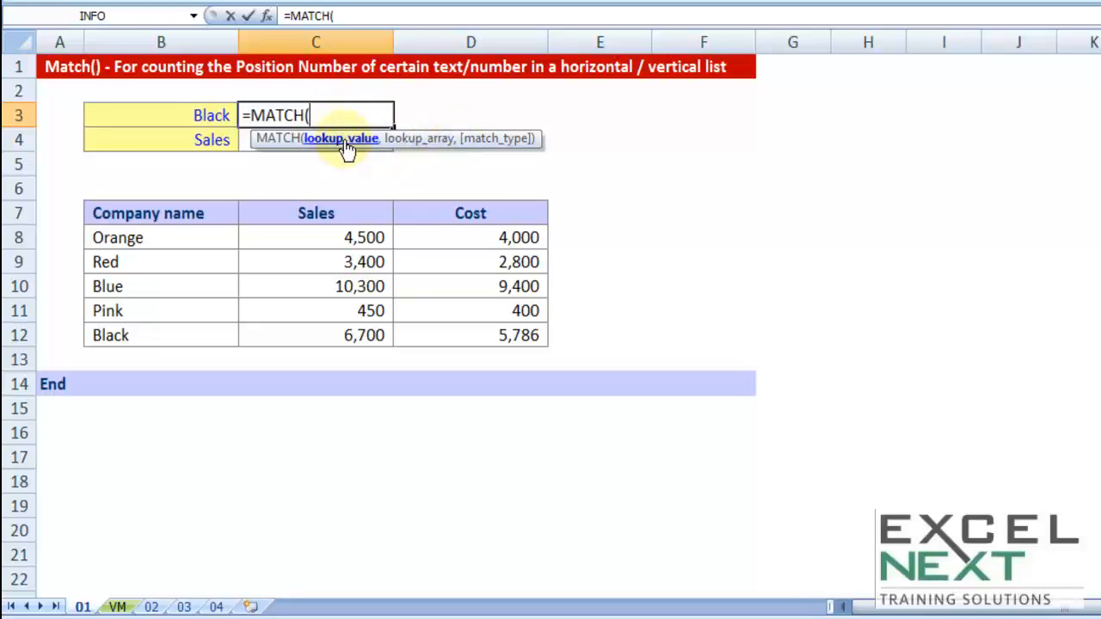
click(203, 115)
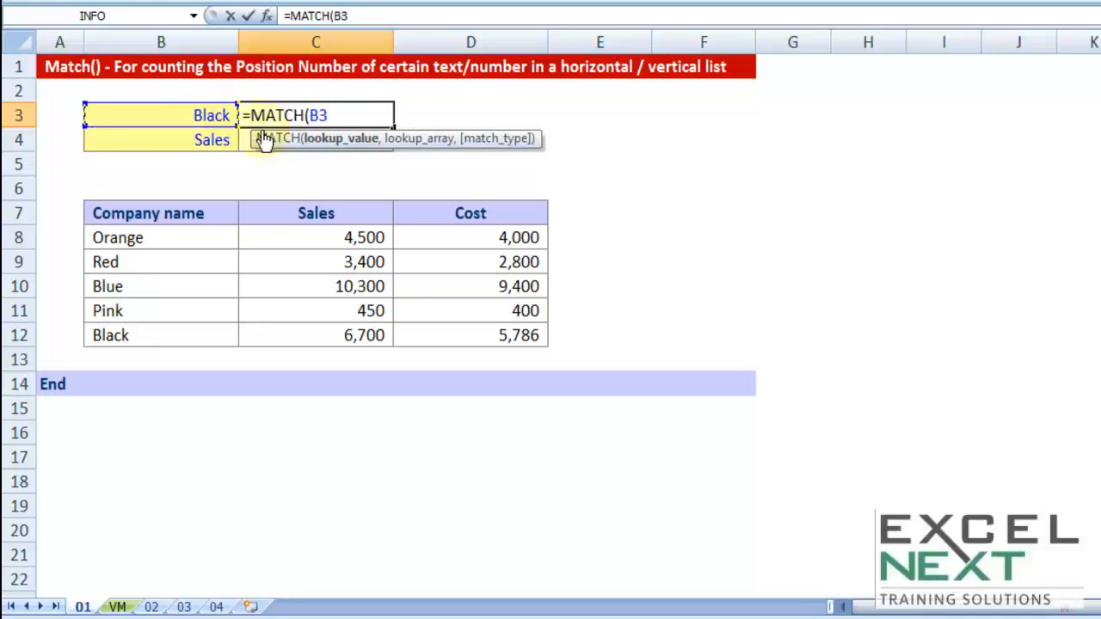
text(,)
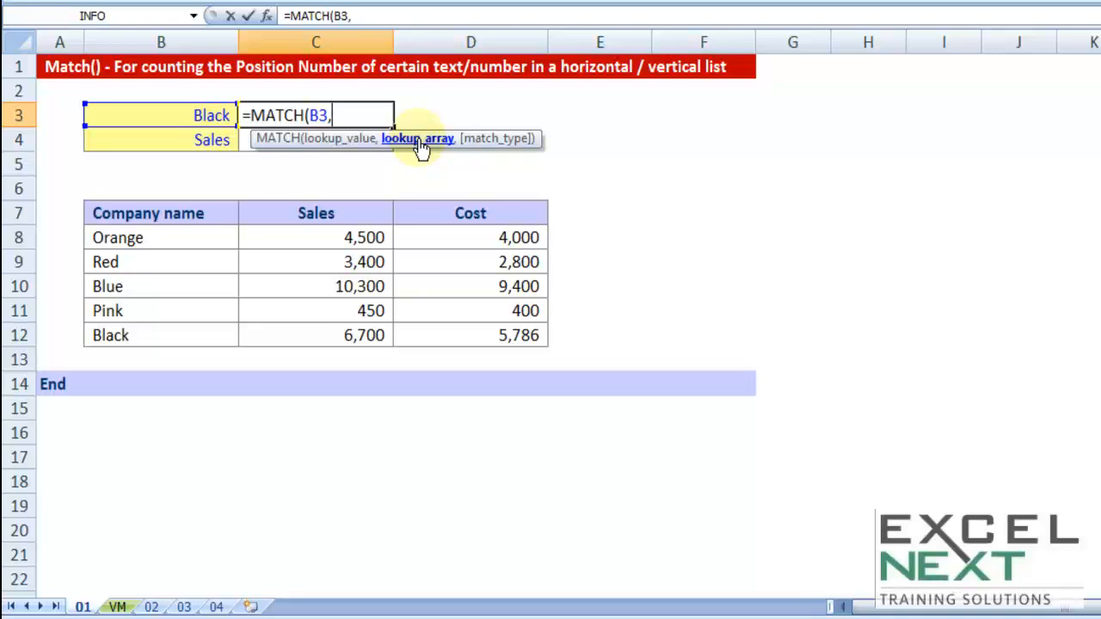
Set the lookup array of the MATCH formula to the Company name column only, B7:B12.
drag(179, 214, 427, 331)
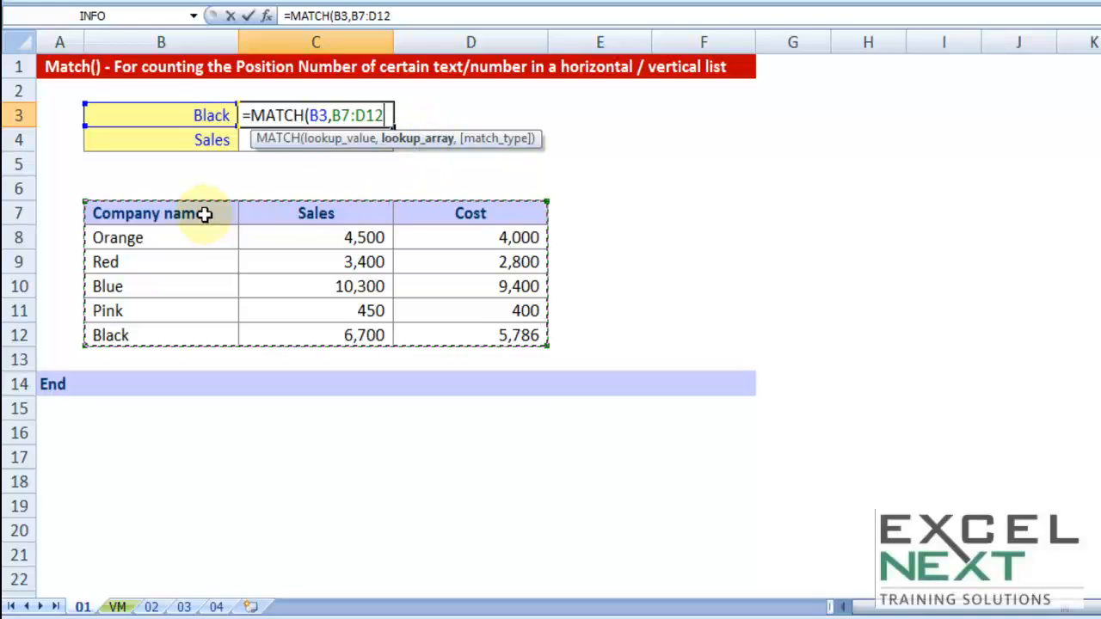
drag(204, 214, 332, 252)
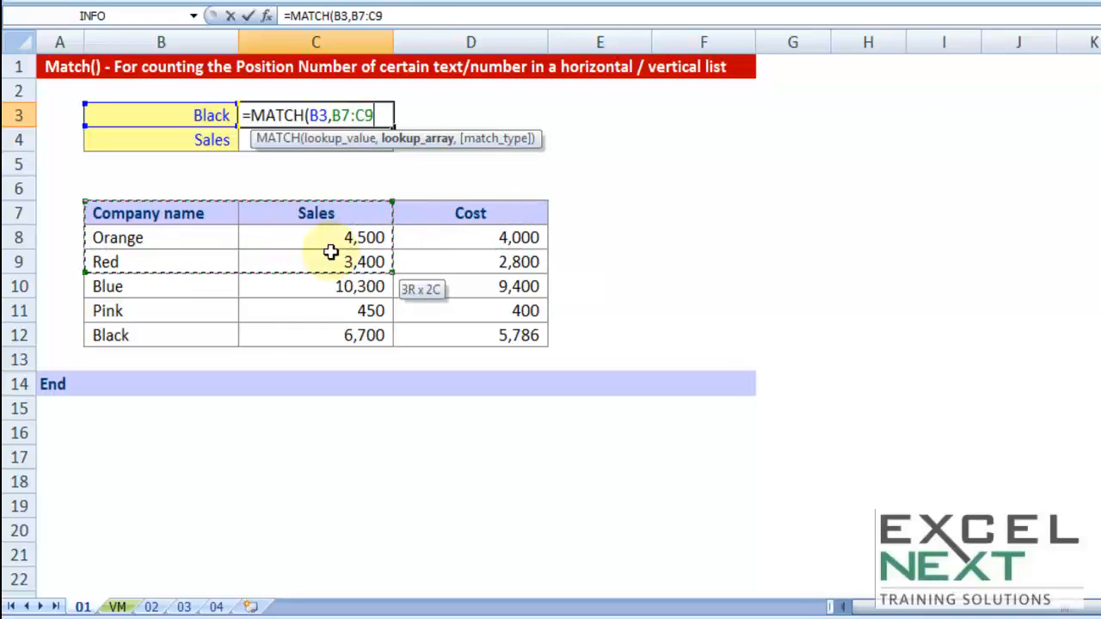
drag(332, 252, 197, 339)
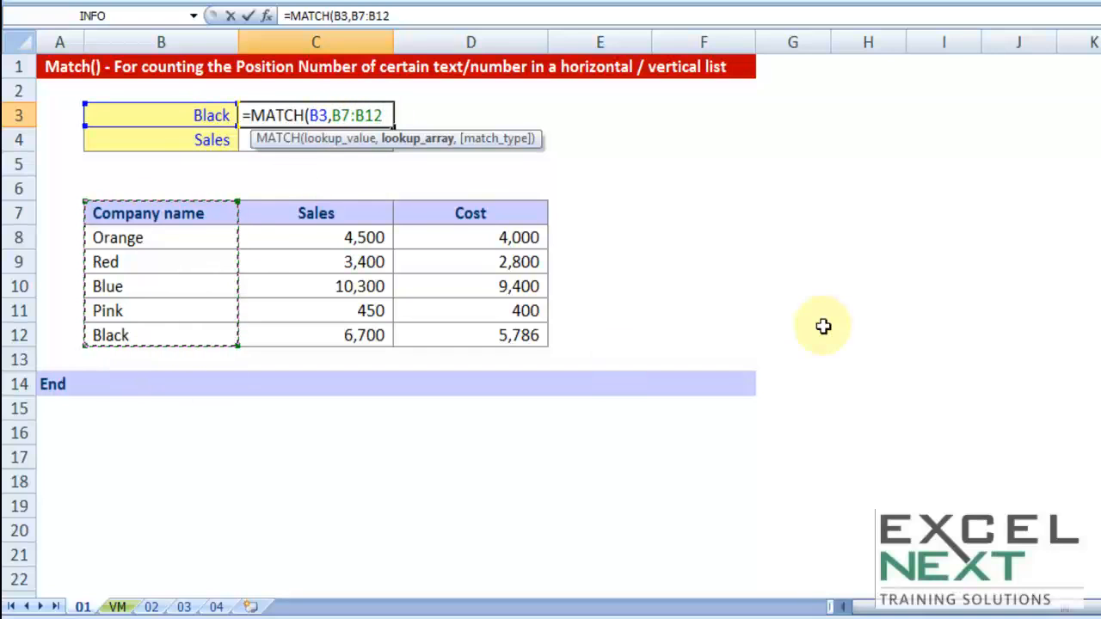
Make the lookup array in C3's MATCH formula absolute as $B$7:$B$12 and complete it with match type 0 for an exact match.
key(F4)
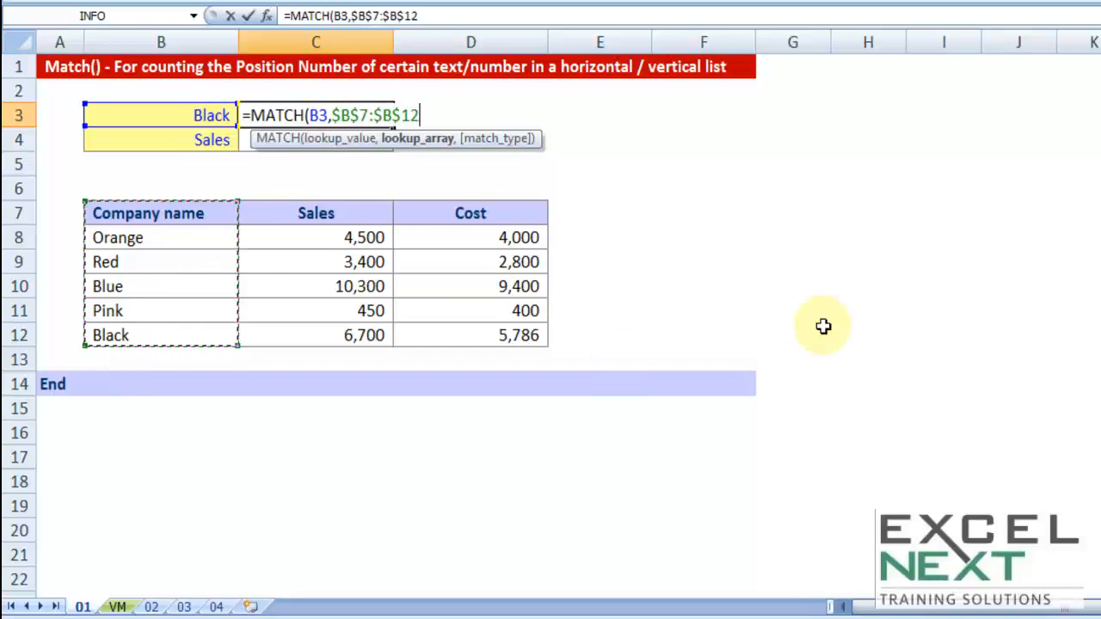
text(,)
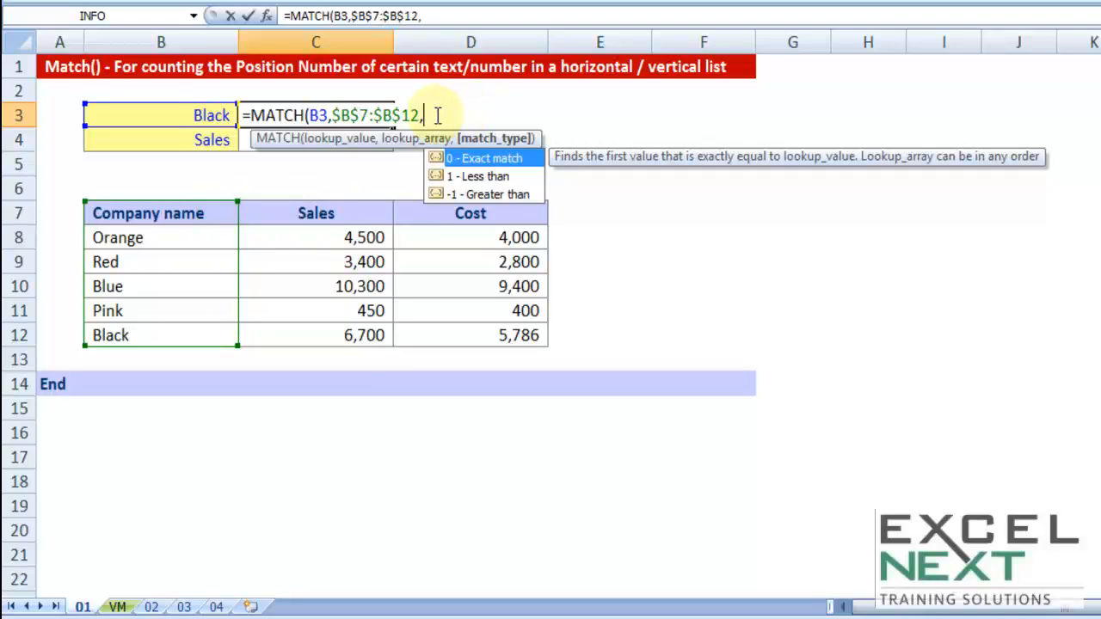
double_click(482, 160)
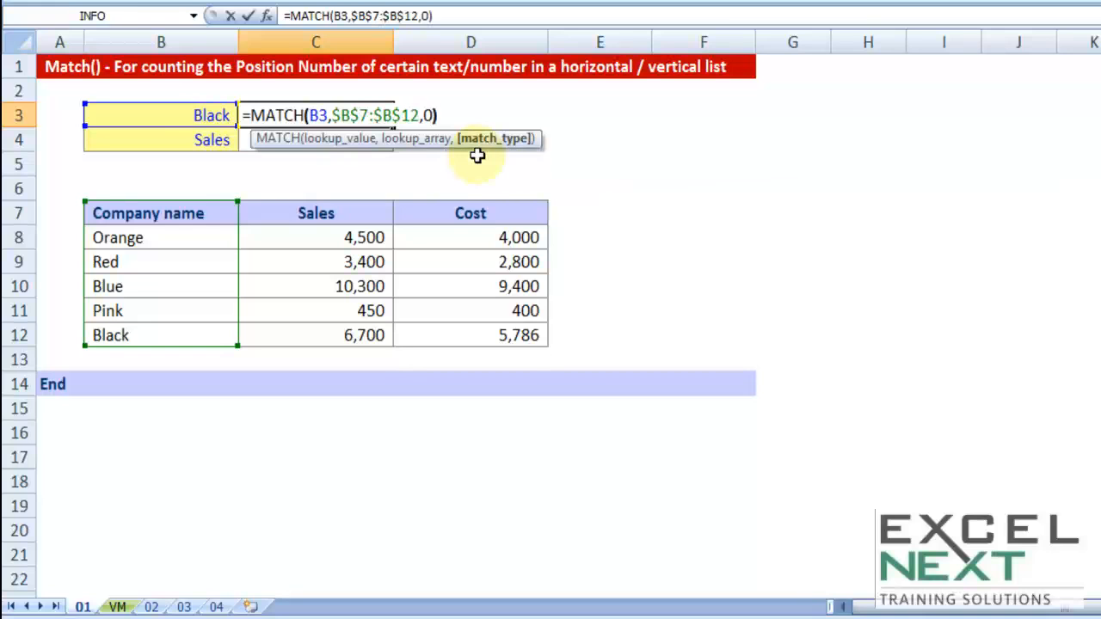
key(Return)
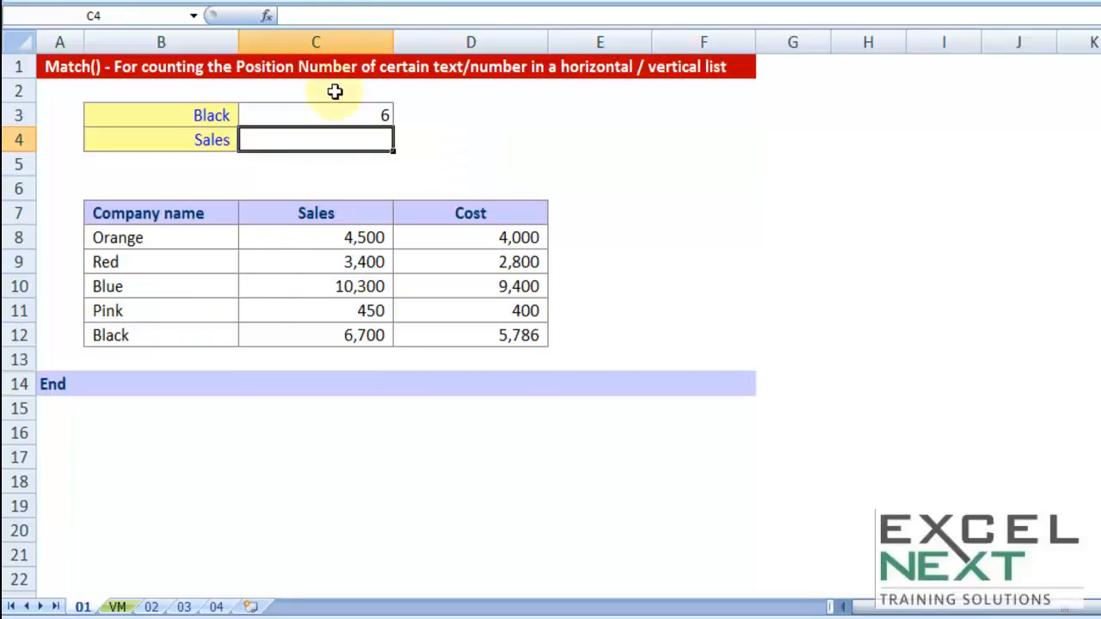
Test the C3 MATCH formula with red as the lookup value in B3, and undo that entry.
click(197, 116)
text(red)
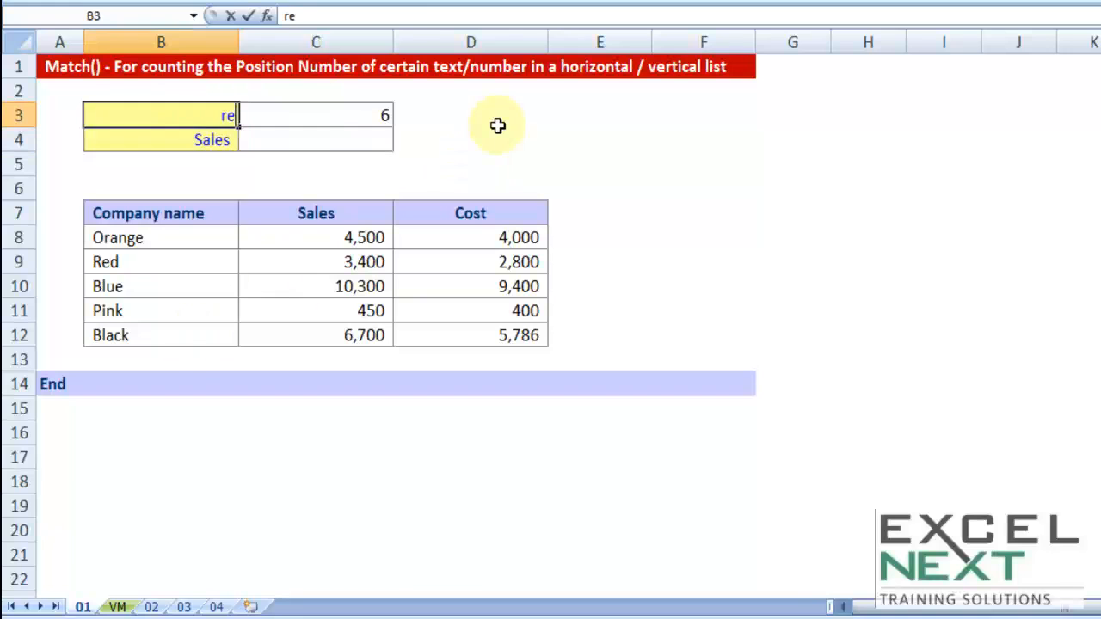
key(Tab)
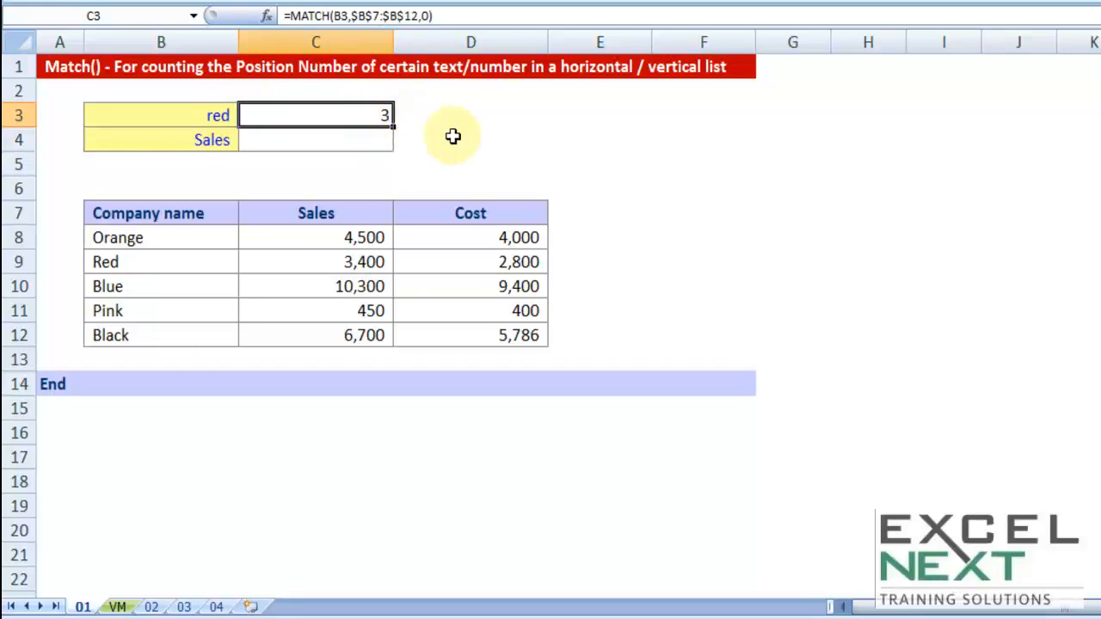
key(ctrl+z)
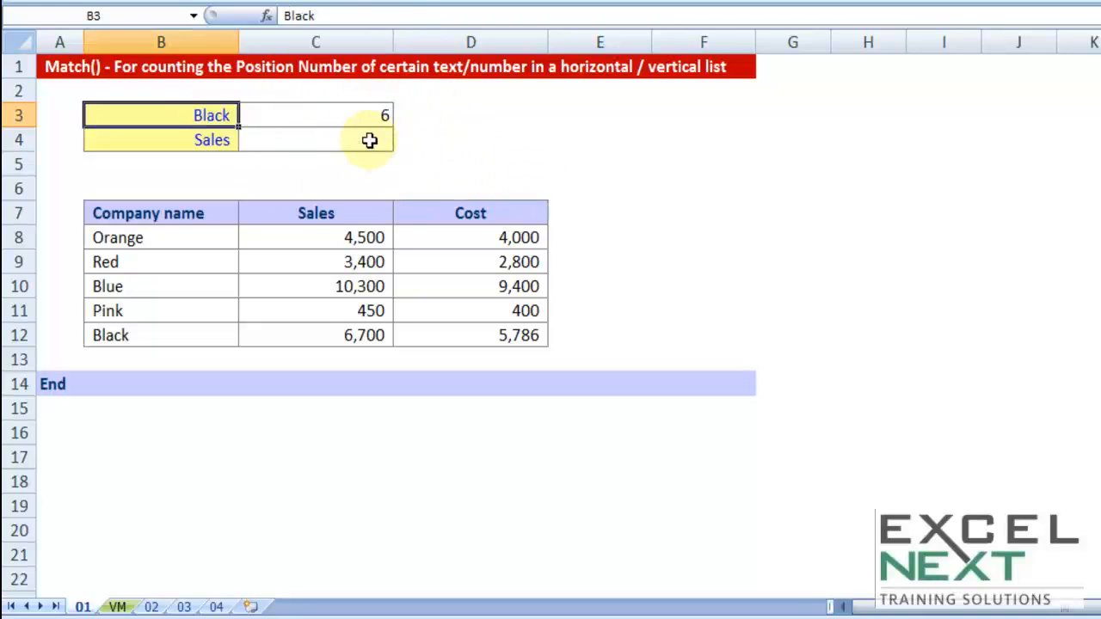
Examine the horizontal header list in B7:D7 to find the position of Sales.
click(370, 140)
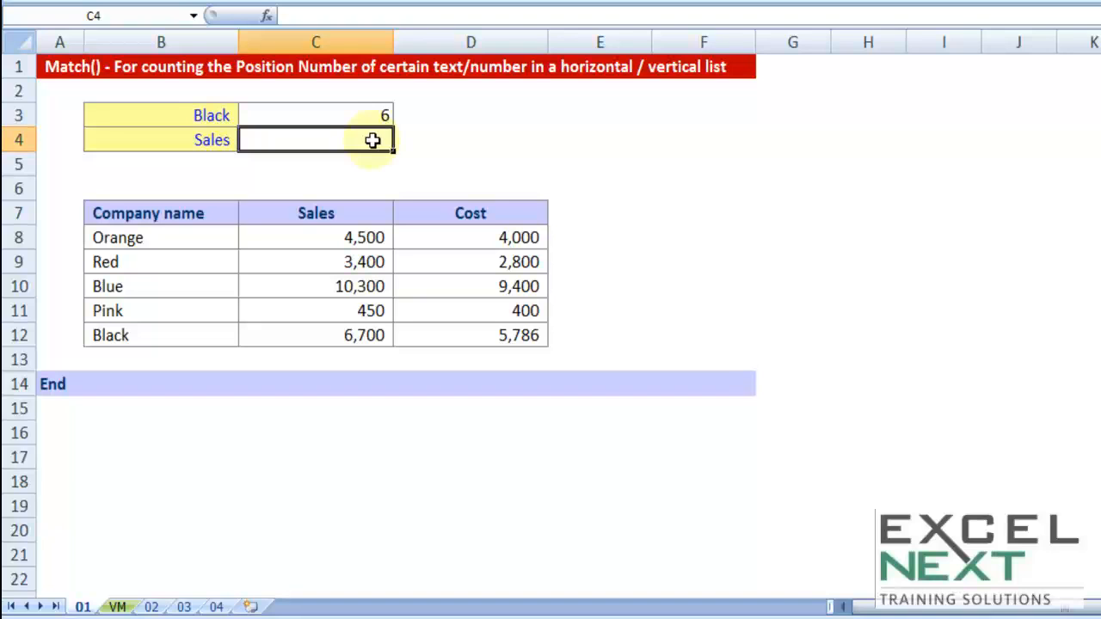
drag(180, 213, 434, 214)
key(ctrl+c)
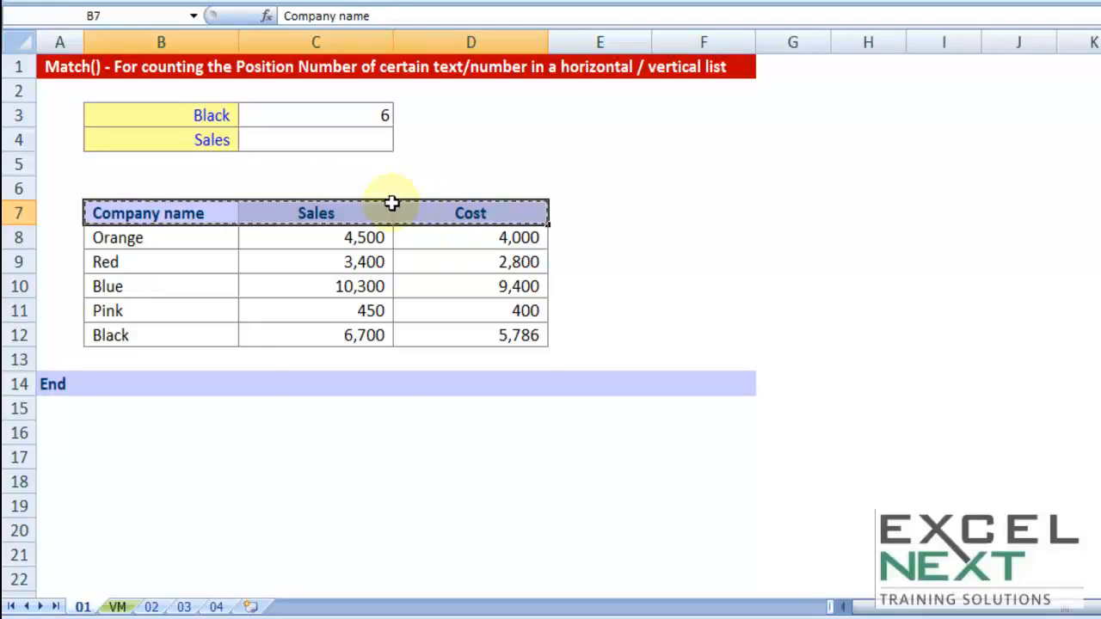
click(370, 266)
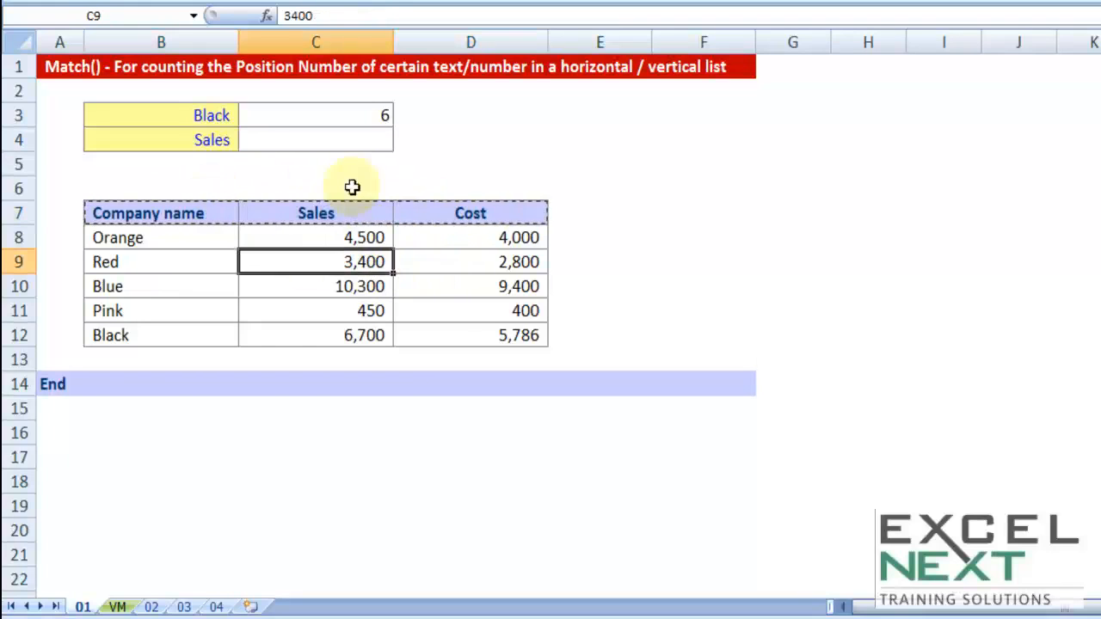
Start a MATCH formula in C4 beside the Sales label, using B4 as the lookup value.
click(349, 145)
text(=mat)
key(Tab)
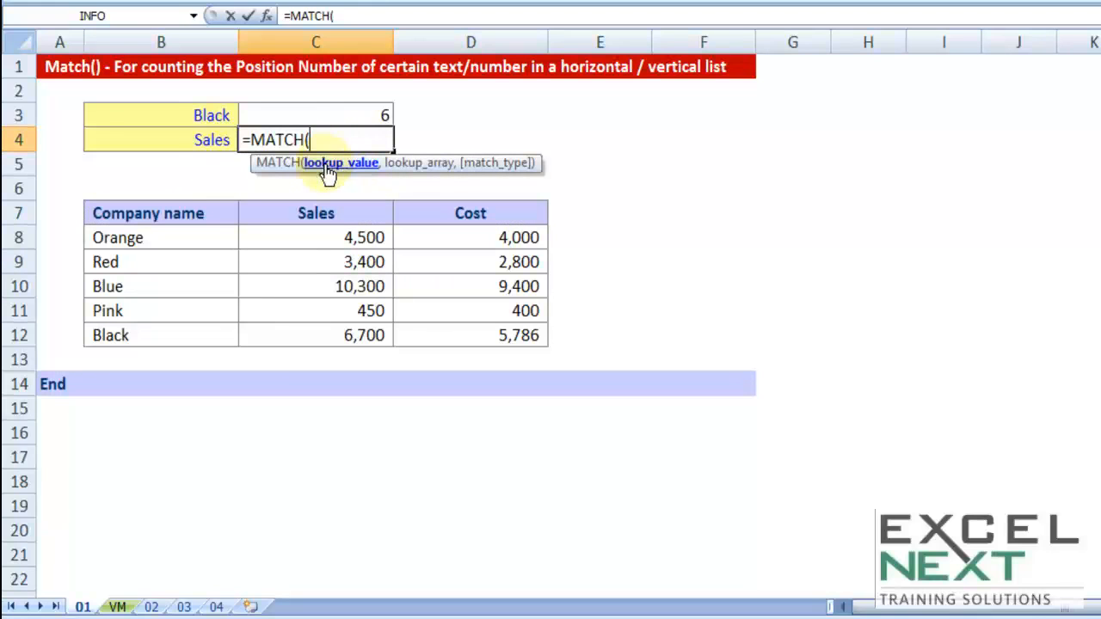
click(198, 141)
text(,)
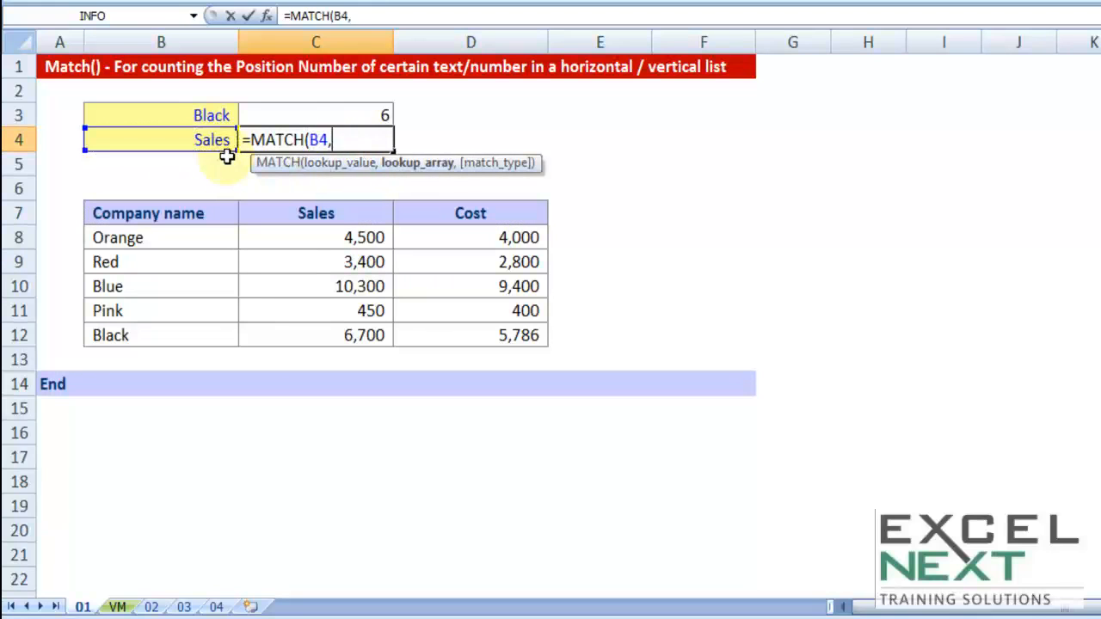
Complete the C4 MATCH formula with the absolute header range $B$7:$D$7 as lookup array and match type 0.
drag(163, 214, 446, 217)
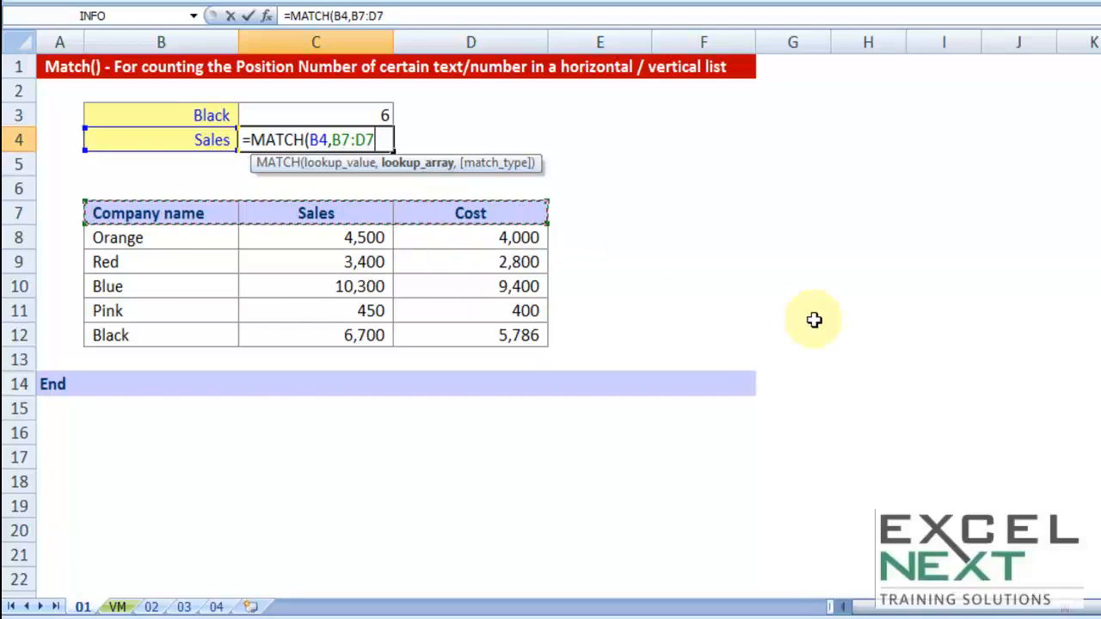
key(F4)
text(,)
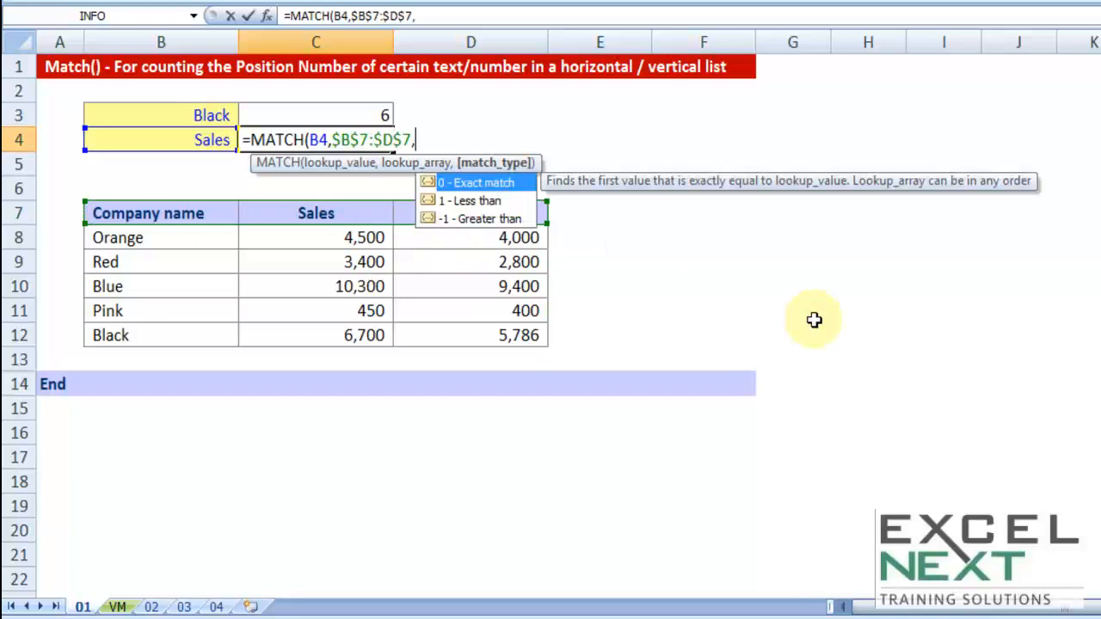
text(0))
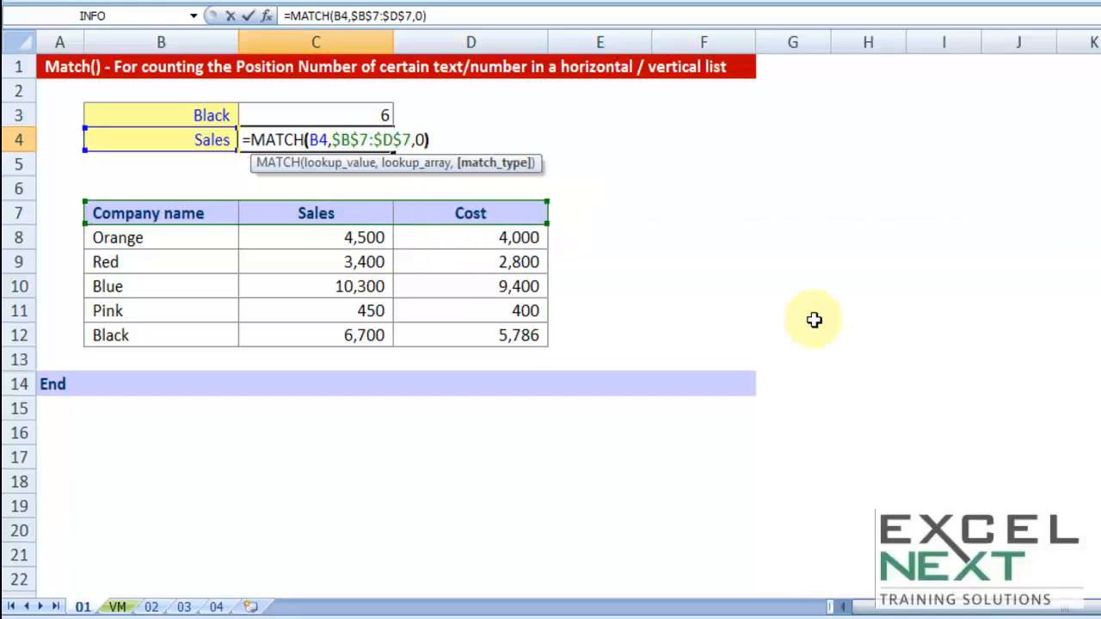
double_click(319, 141)
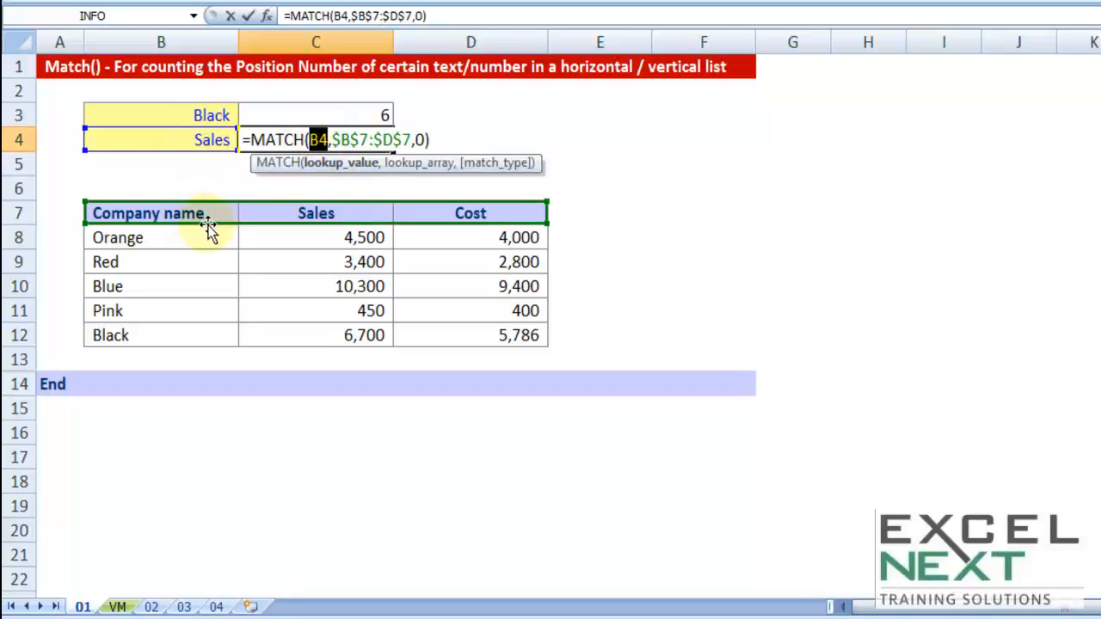
double_click(420, 139)
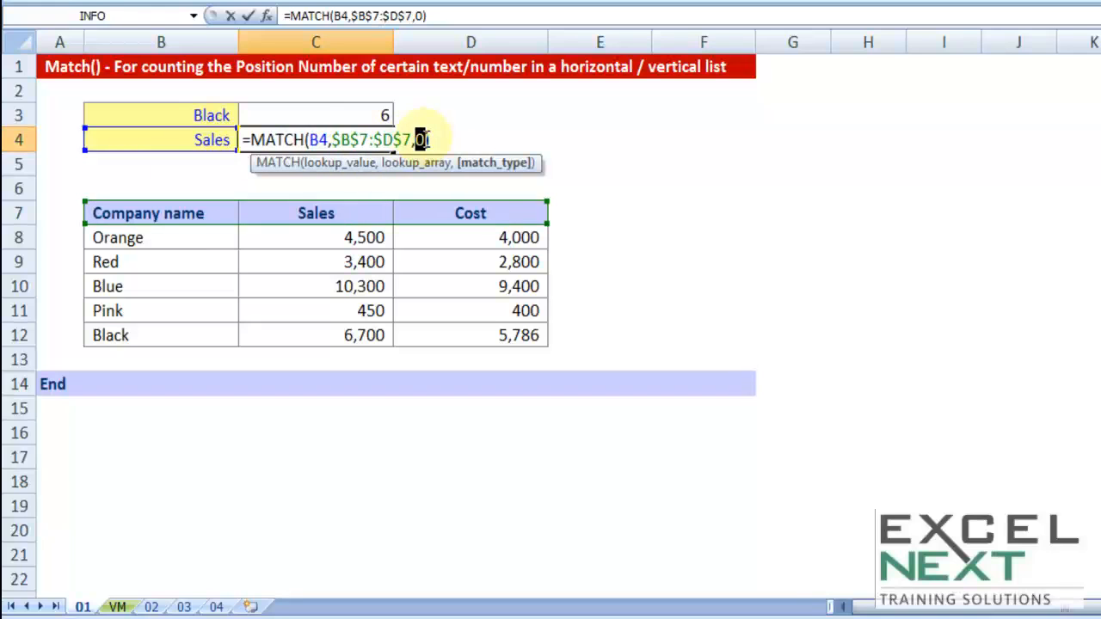
key(Return)
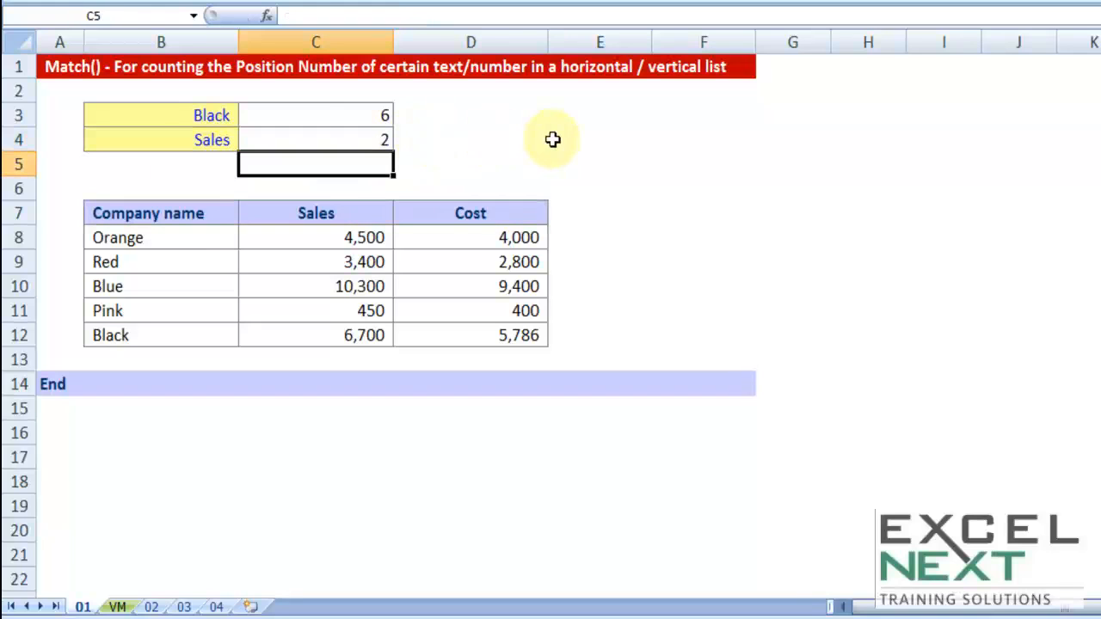
Change the lookup label in B4 to Cost to test the horizontal MATCH formula.
click(212, 143)
text(Cost)
key(Tab)
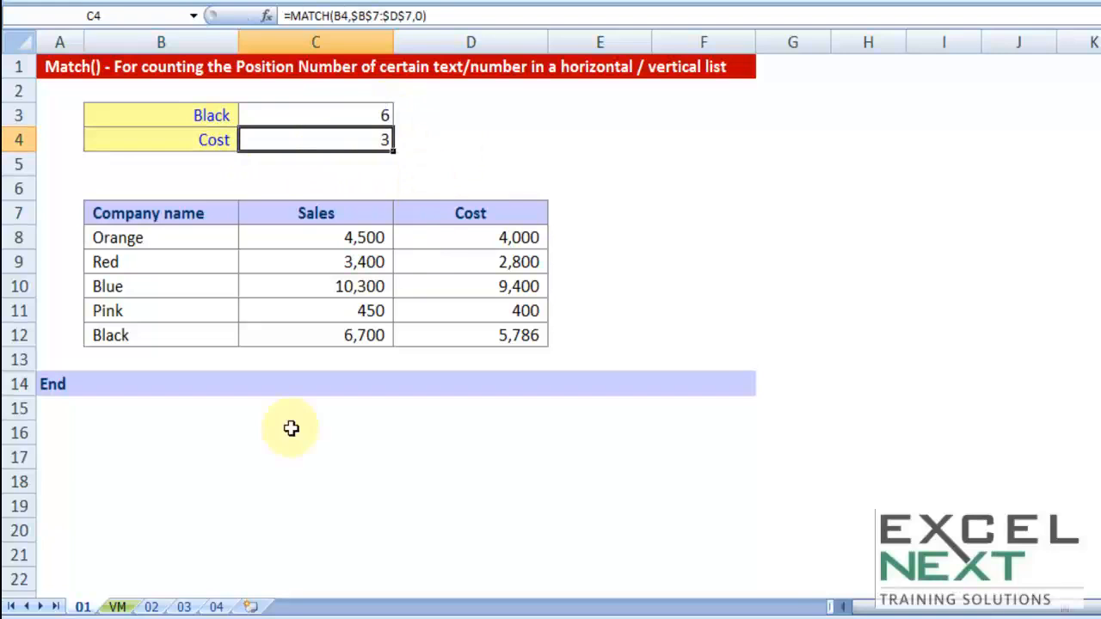
View the VLOOKUP and MATCH diagram on the VM sheet and open sheet 02.
click(117, 606)
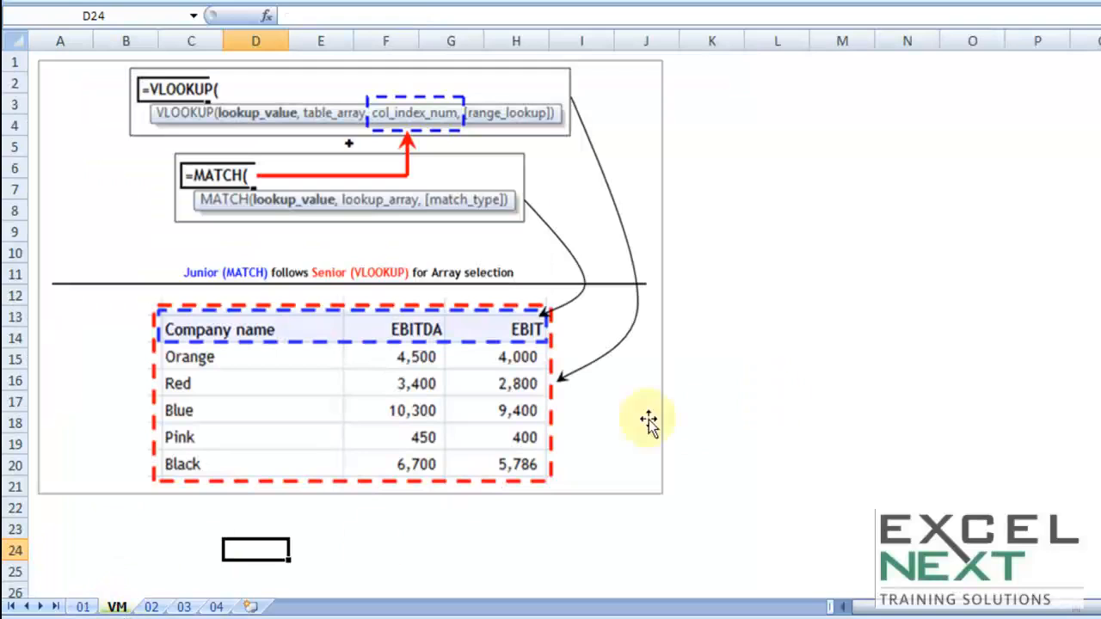
click(151, 606)
scroll(600, 430, up, 3)
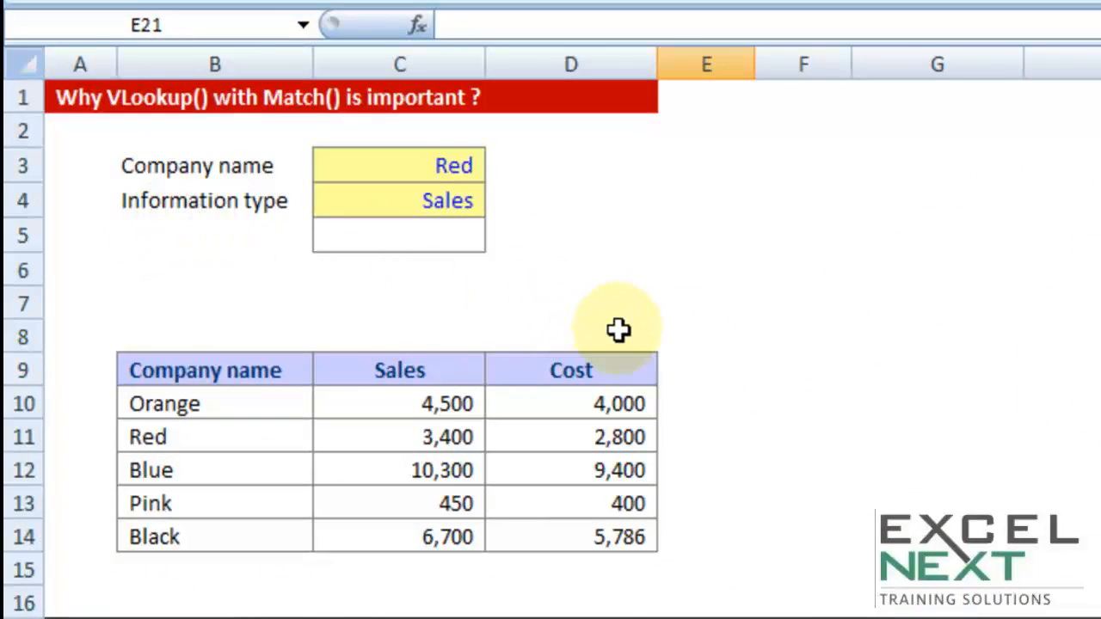
Examine the inputs in C3:C4 against the company names in B9:B14 and the Sales and Cost headers.
drag(413, 166, 413, 194)
drag(219, 370, 256, 535)
drag(404, 370, 571, 369)
Start a VLOOKUP formula in C5 below the Information type input.
click(419, 229)
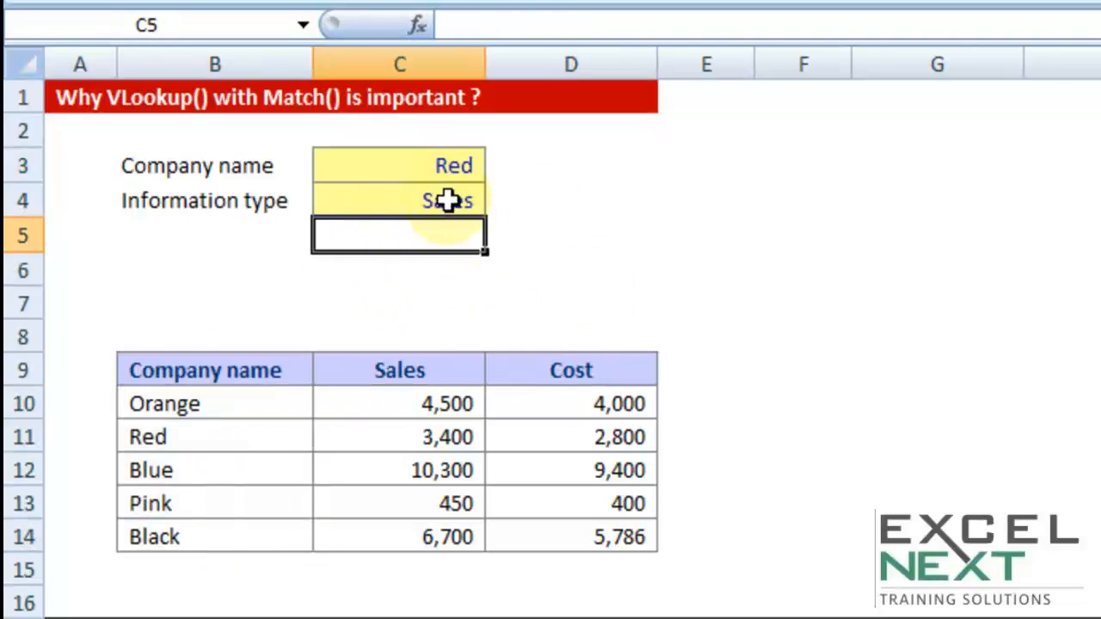
text(=vl)
key(Tab)
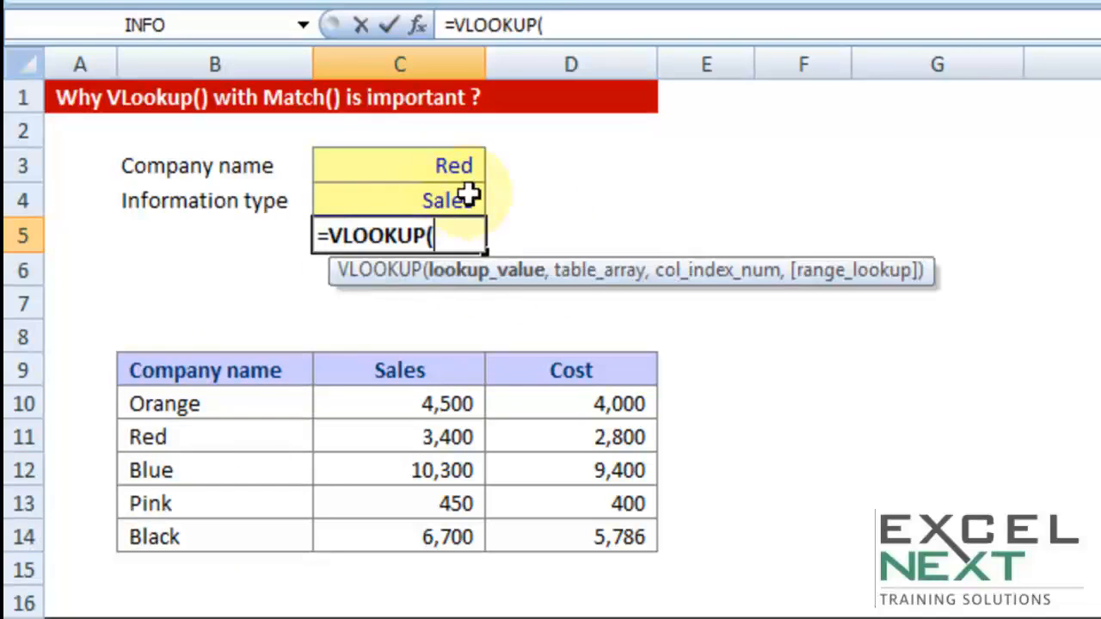
click(425, 204)
click(425, 166)
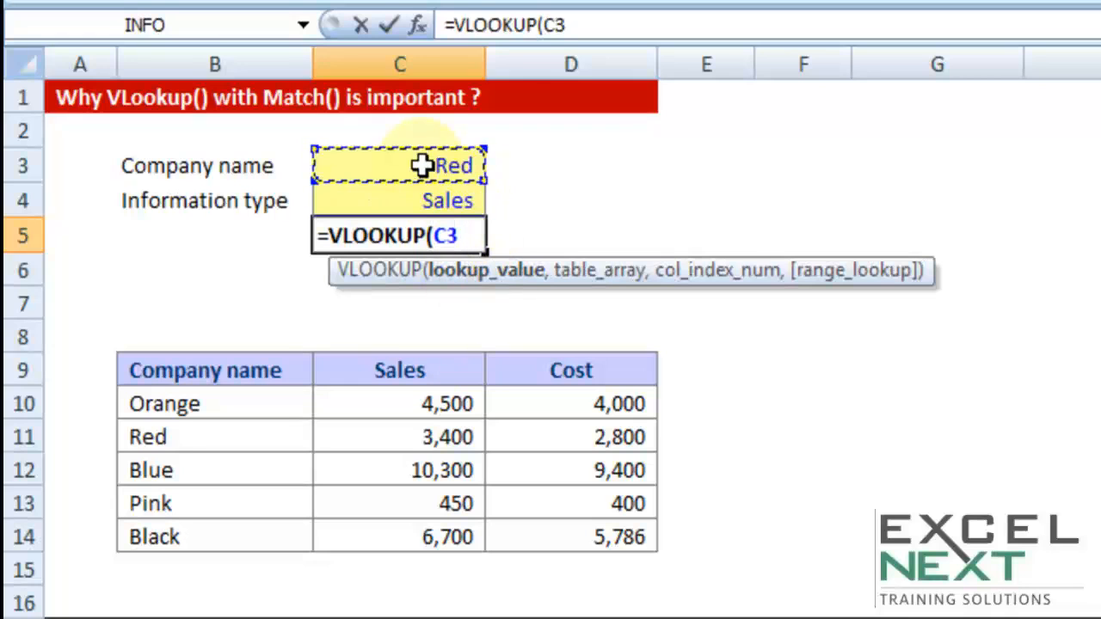
click(424, 194)
click(430, 166)
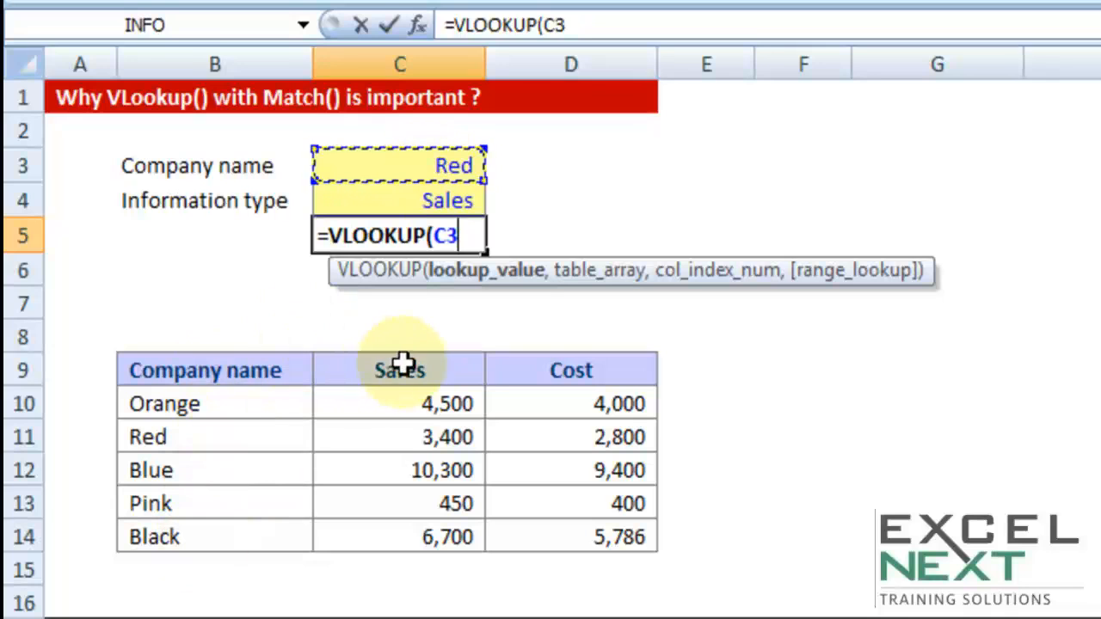
key(BackSpace)
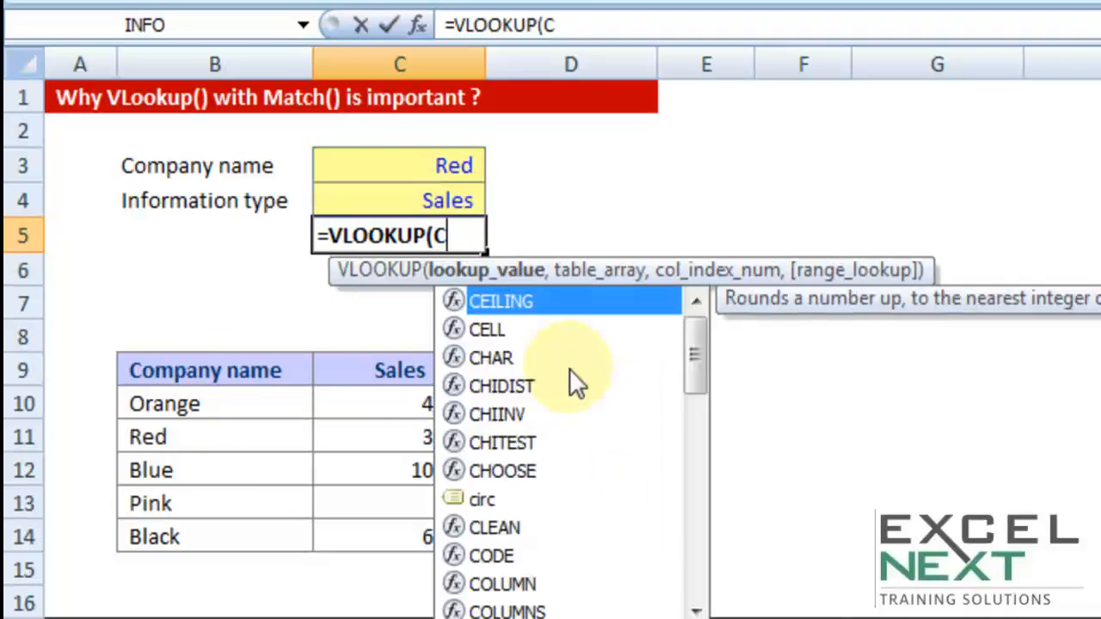
key(BackSpace)
drag(339, 230, 332, 229)
click(450, 238)
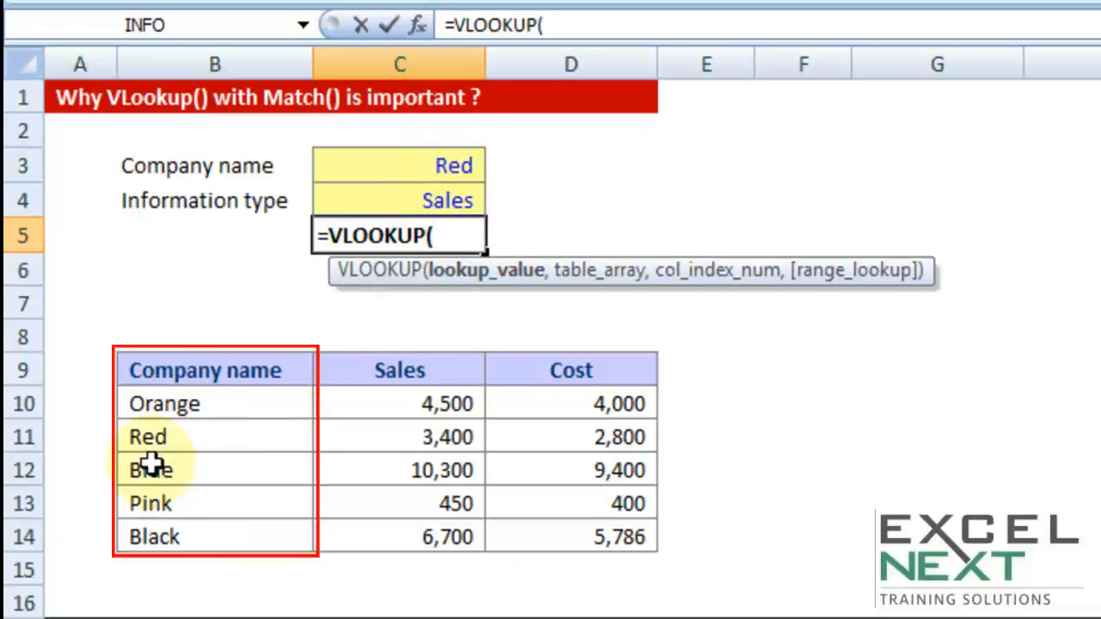
click(442, 164)
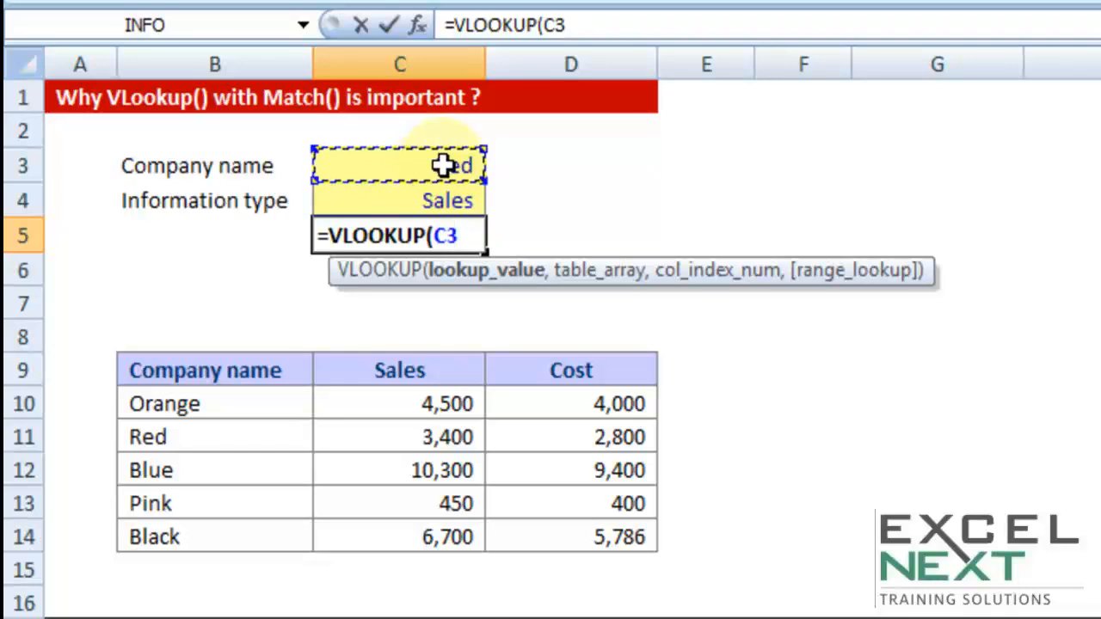
key(BackSpace)
key(BackSpace)
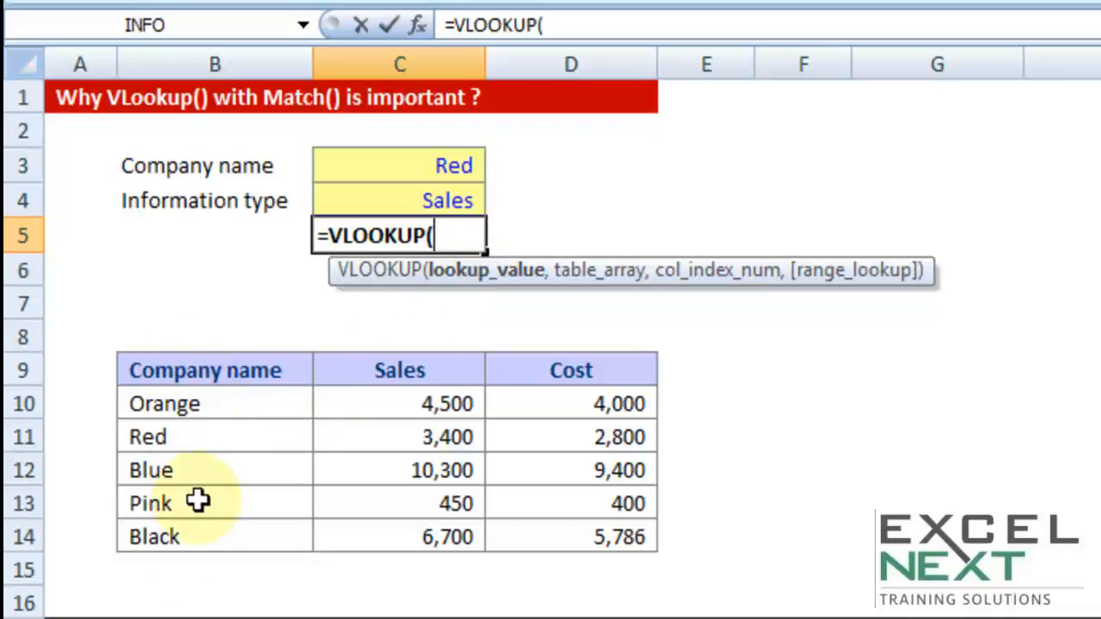
Set the VLOOKUP lookup value to C3 and its table array to the absolute range $B$9:$D$14.
click(461, 168)
text(,)
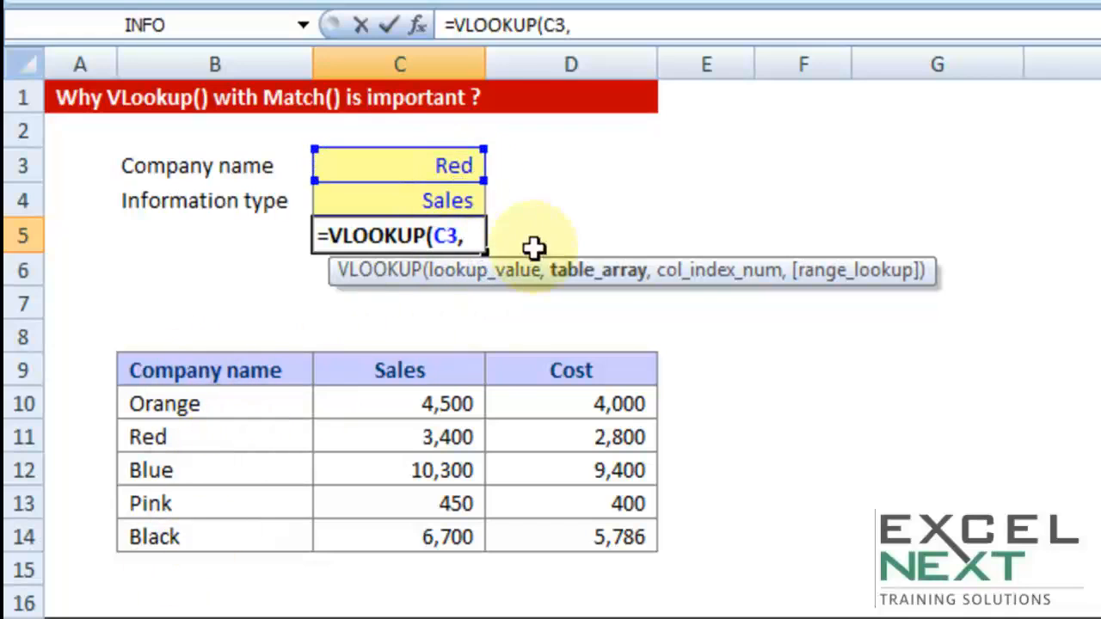
drag(232, 377, 566, 524)
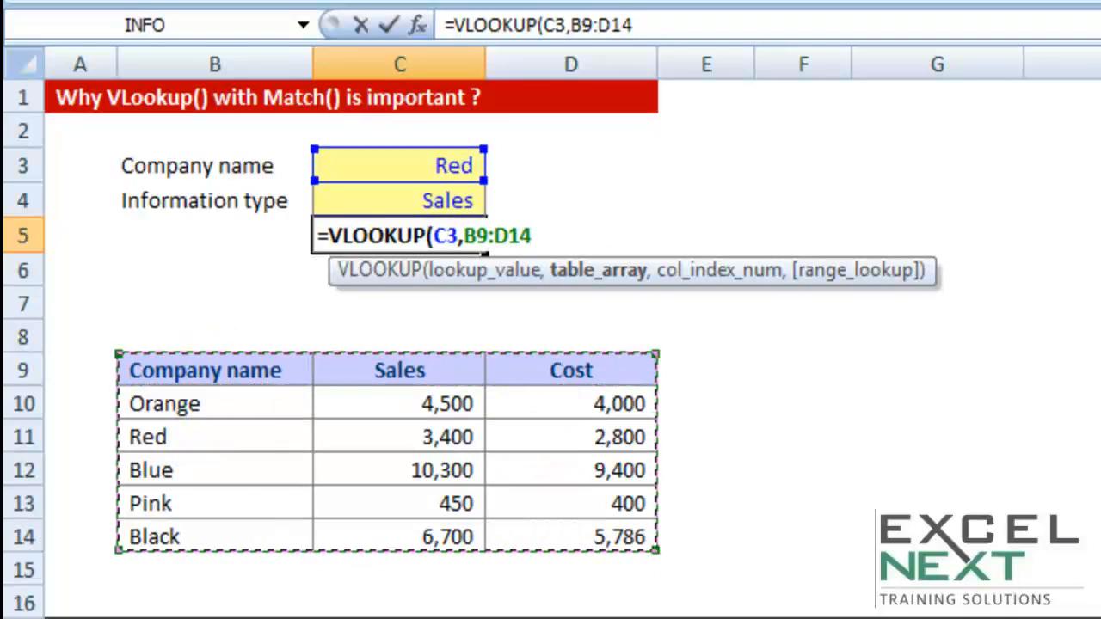
key(F4)
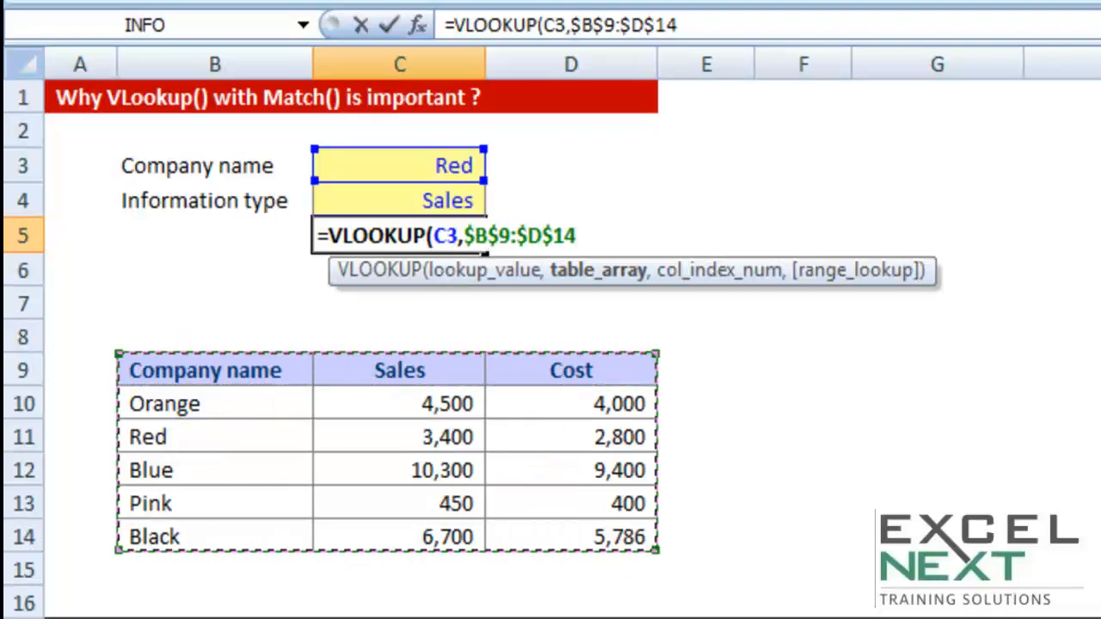
text(,)
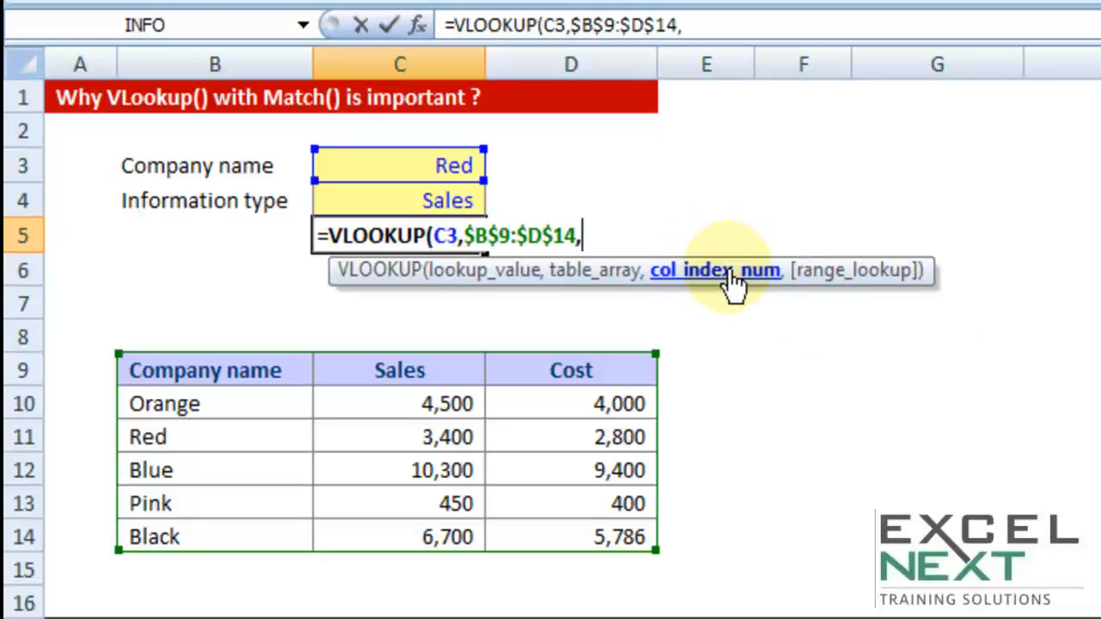
Complete the VLOOKUP in C5 with column index 2 and FALSE for an exact match.
text(2)
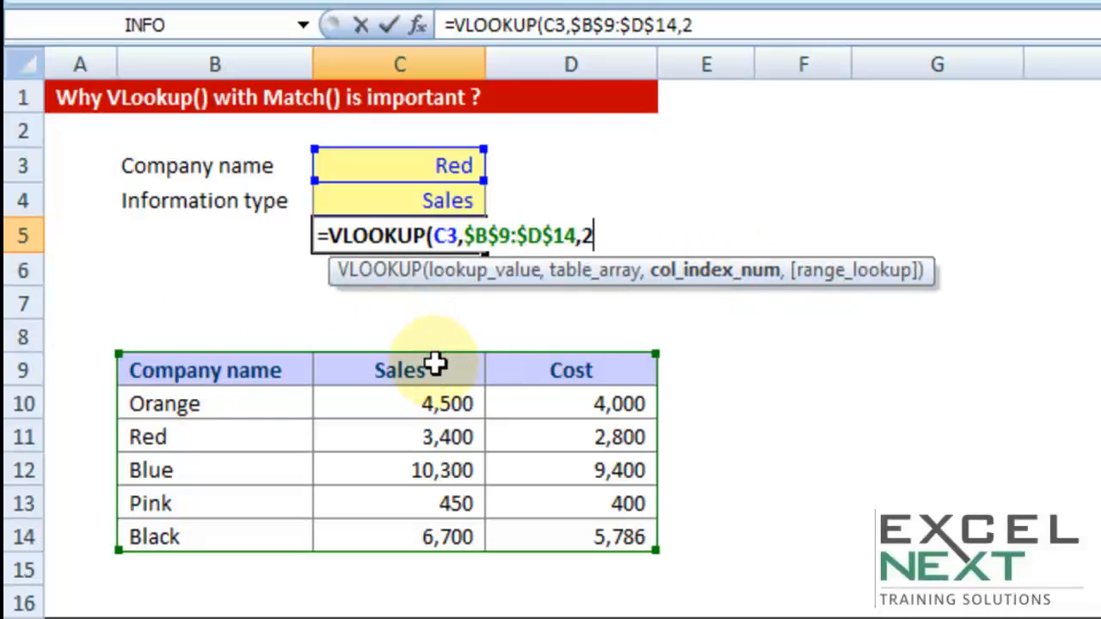
text(,)
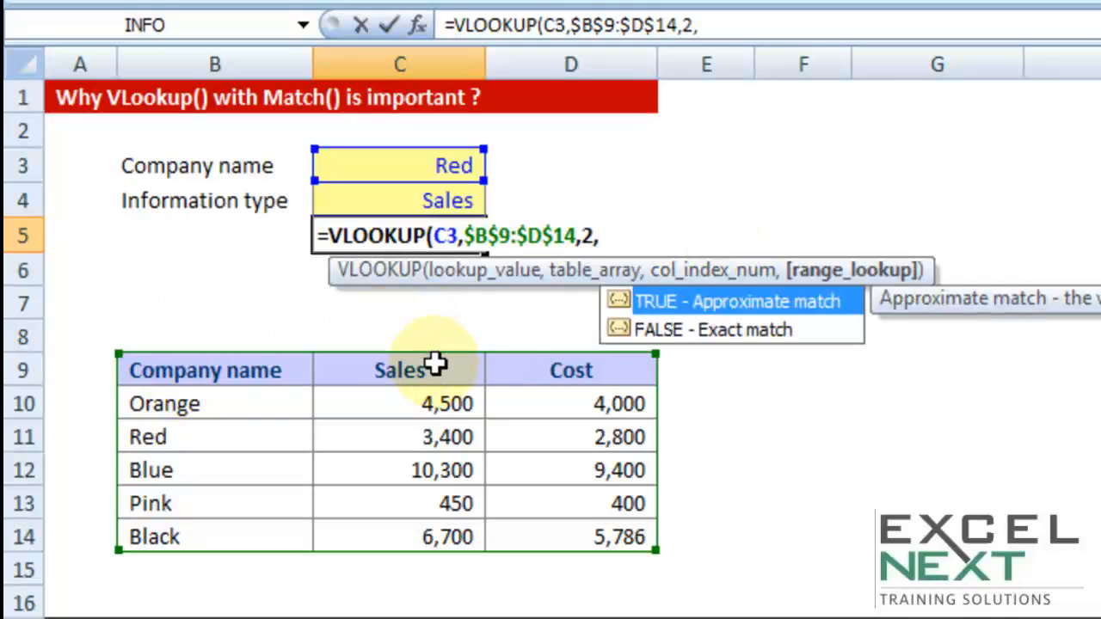
key(Down)
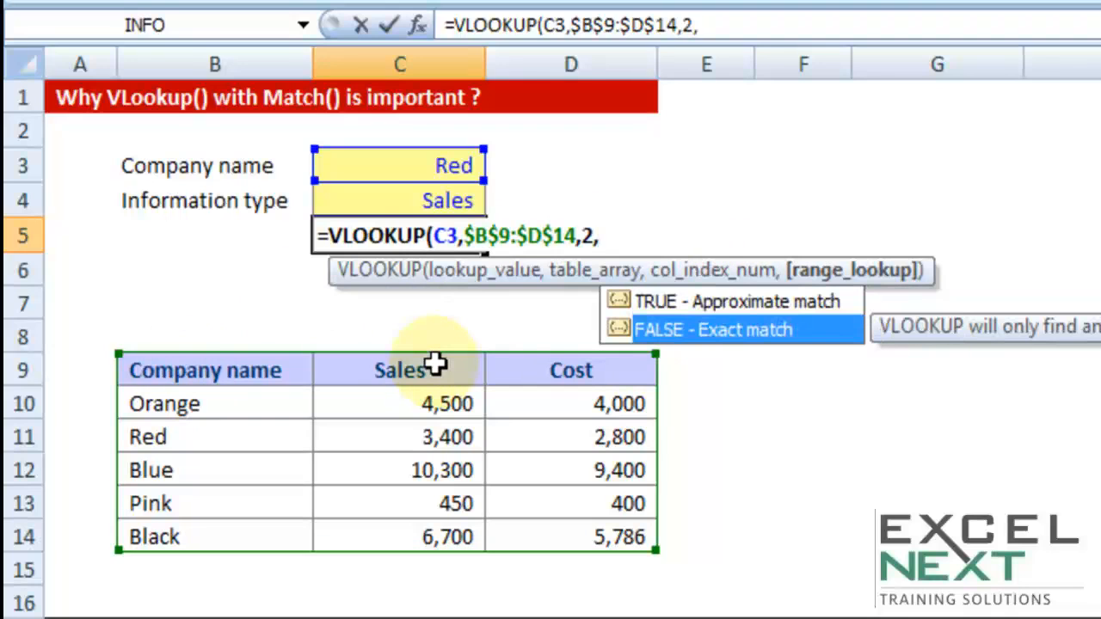
key(Tab)
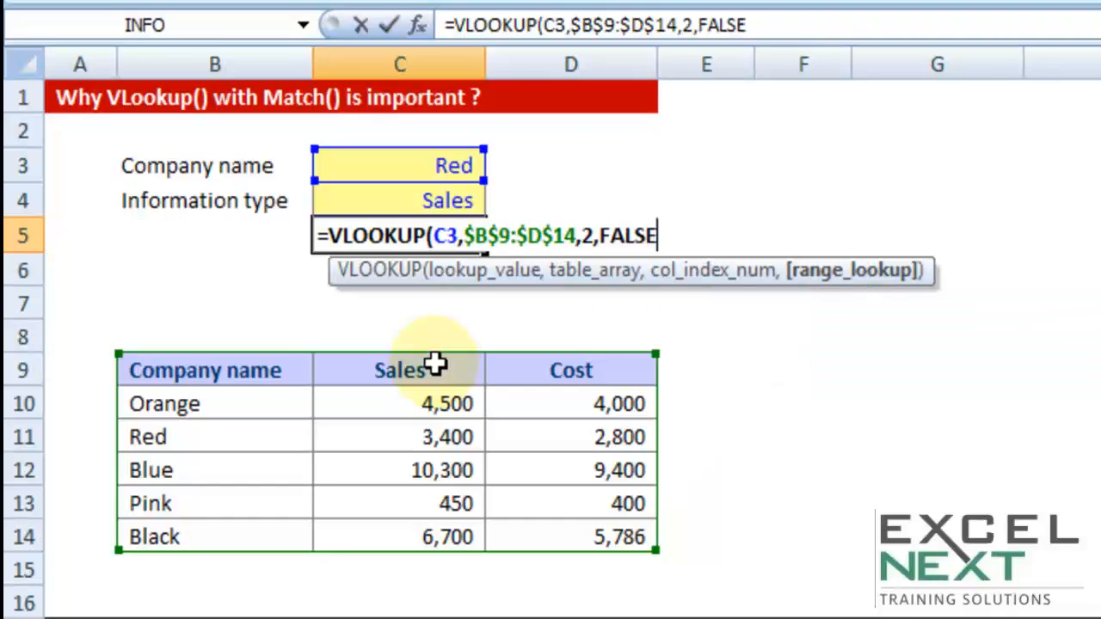
text())
key(Return)
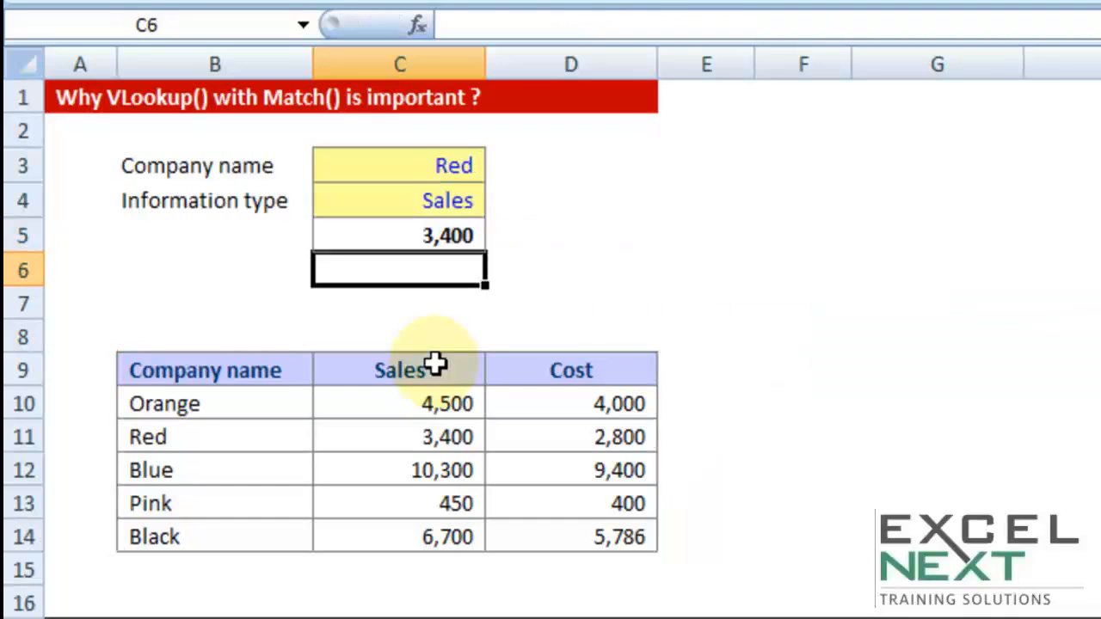
Try cost as the information type in C4 and undo the entry.
click(454, 213)
text(cost)
key(Tab)
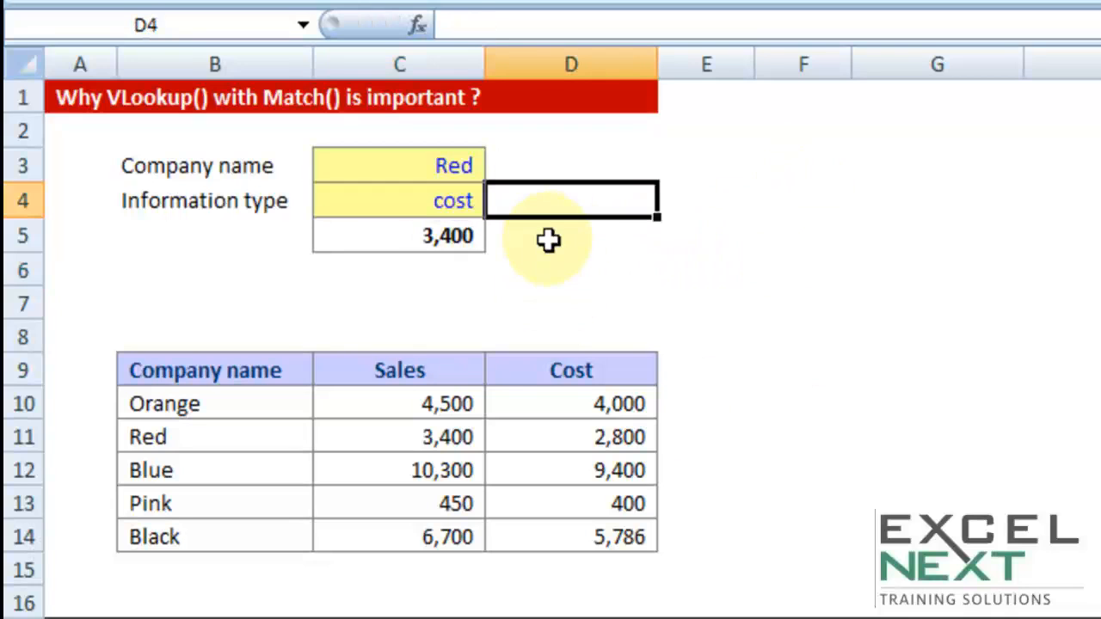
key(ctrl+z)
Examine the fixed column index in the C5 VLOOKUP formula without editing it.
click(453, 238)
key(F2)
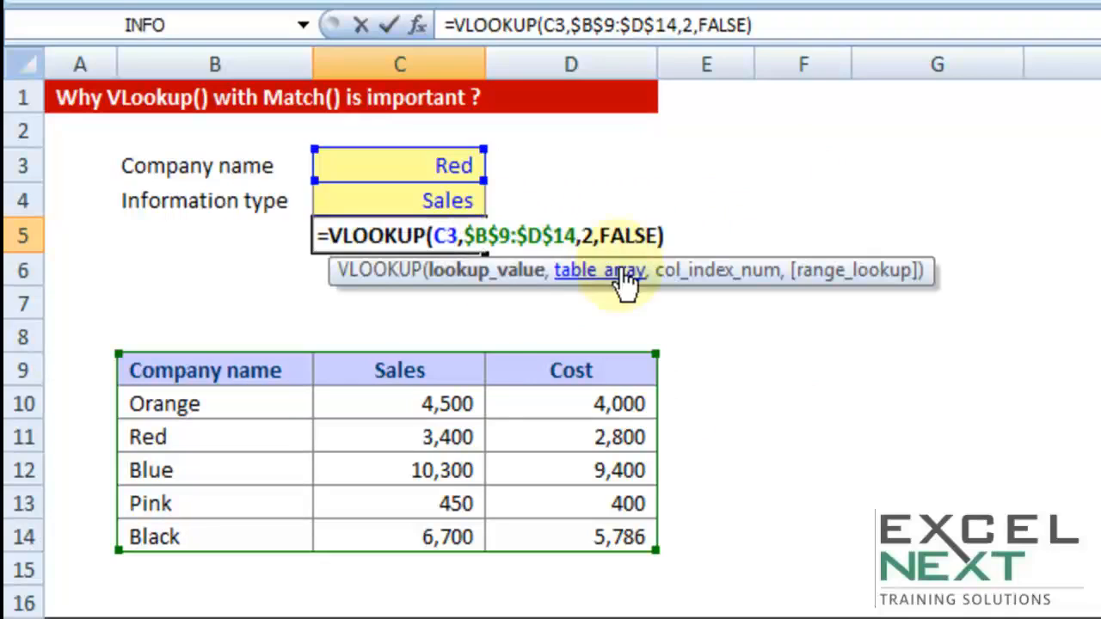
double_click(588, 235)
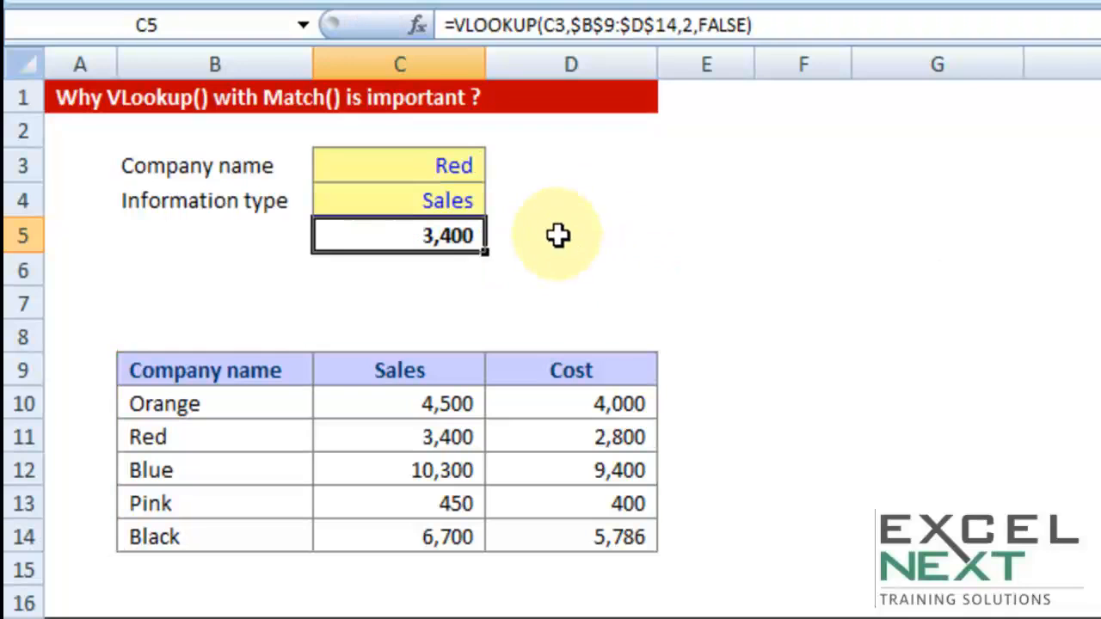
double_click(400, 242)
click(585, 234)
key(Escape)
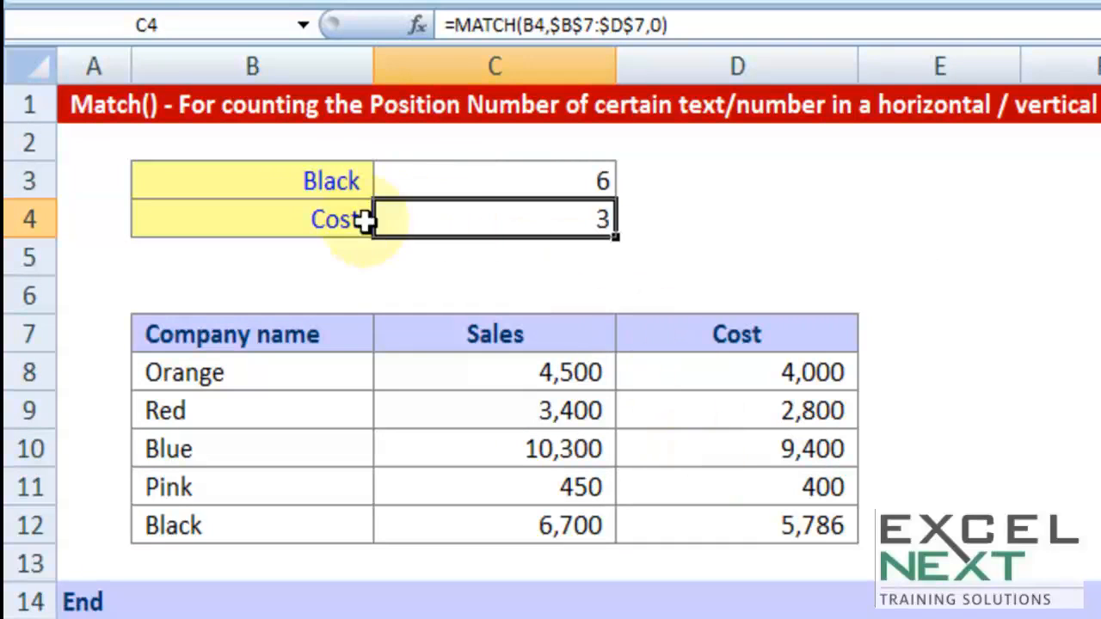
On the Match() position number sheet, change the lookup text in B4 to Sales.
click(334, 219)
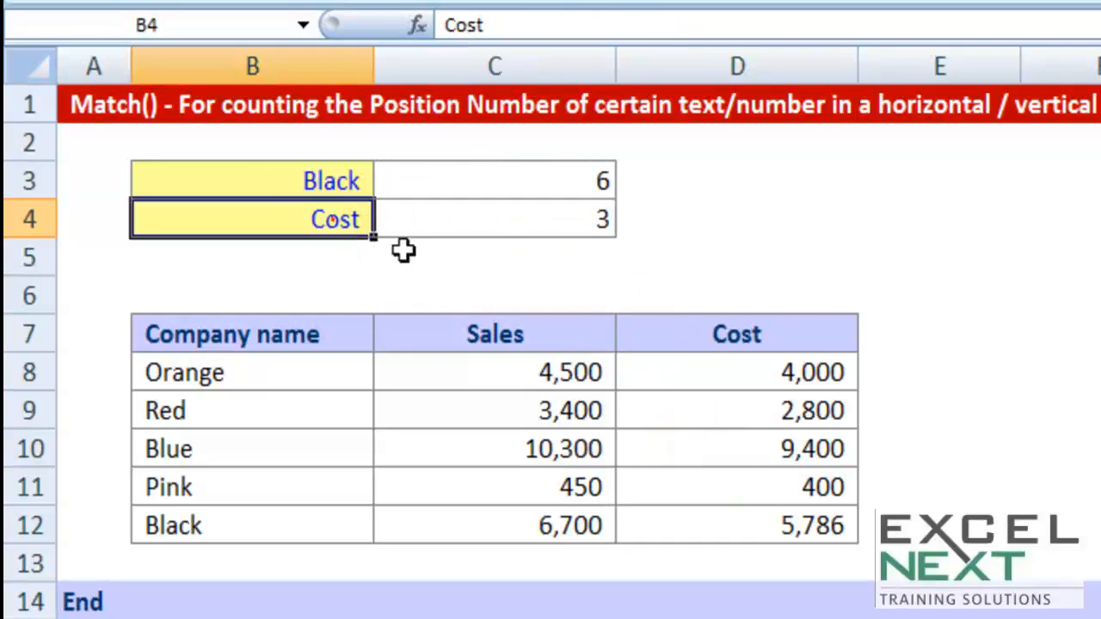
text(Sales)
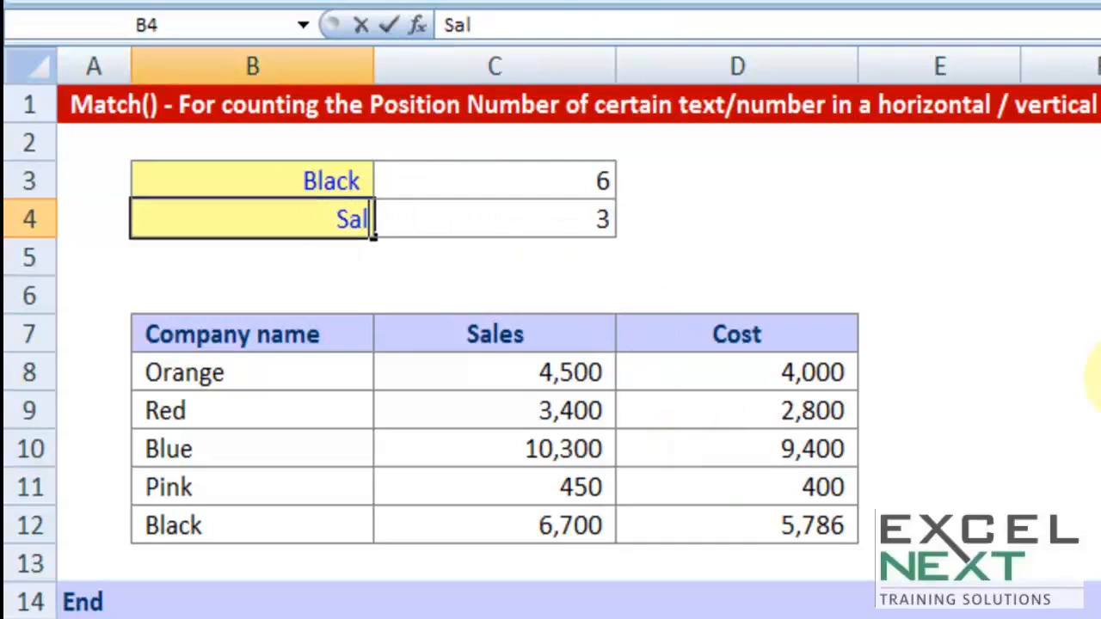
key(Tab)
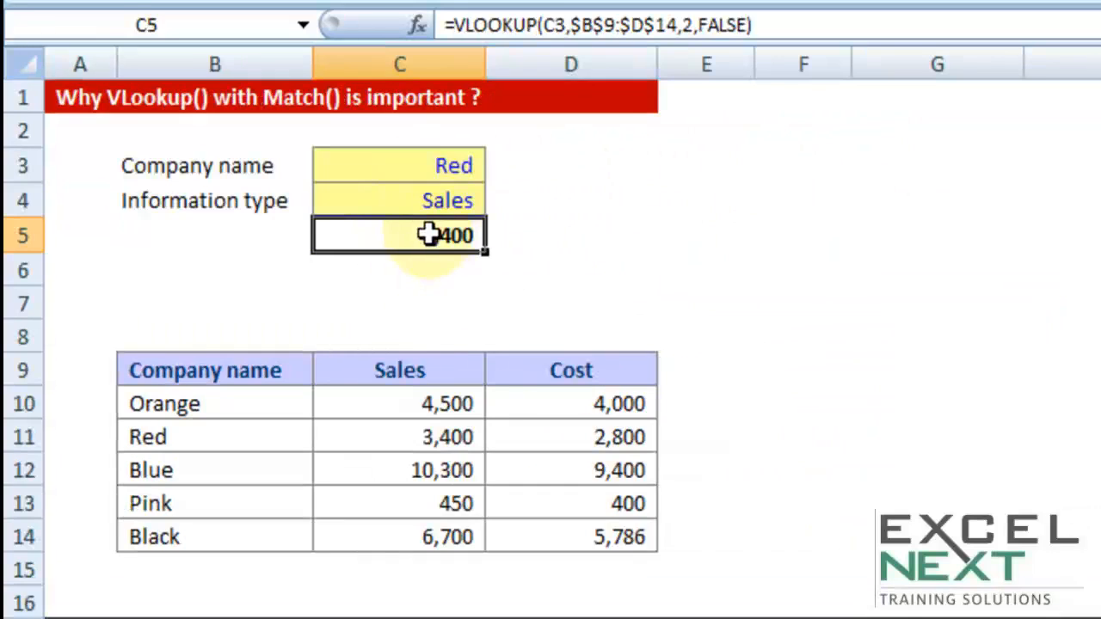
Return to the VLOOKUP with MATCH sheet and inspect the col_index_num argument of the C5 formula.
double_click(430, 236)
click(587, 241)
double_click(587, 236)
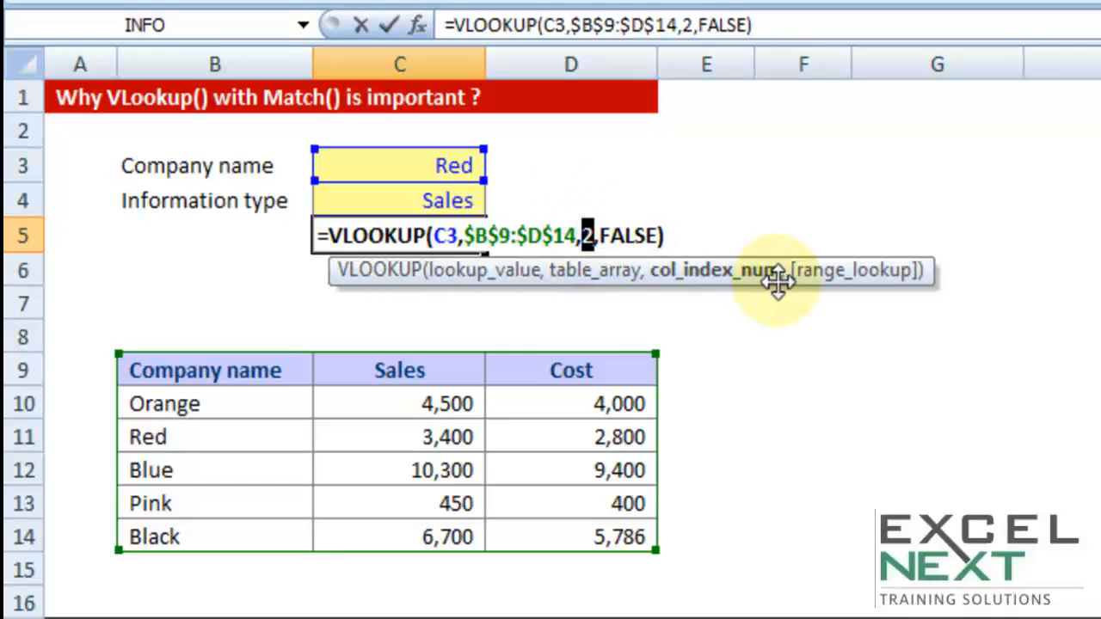
key(Escape)
scroll(631, 421, up, 2)
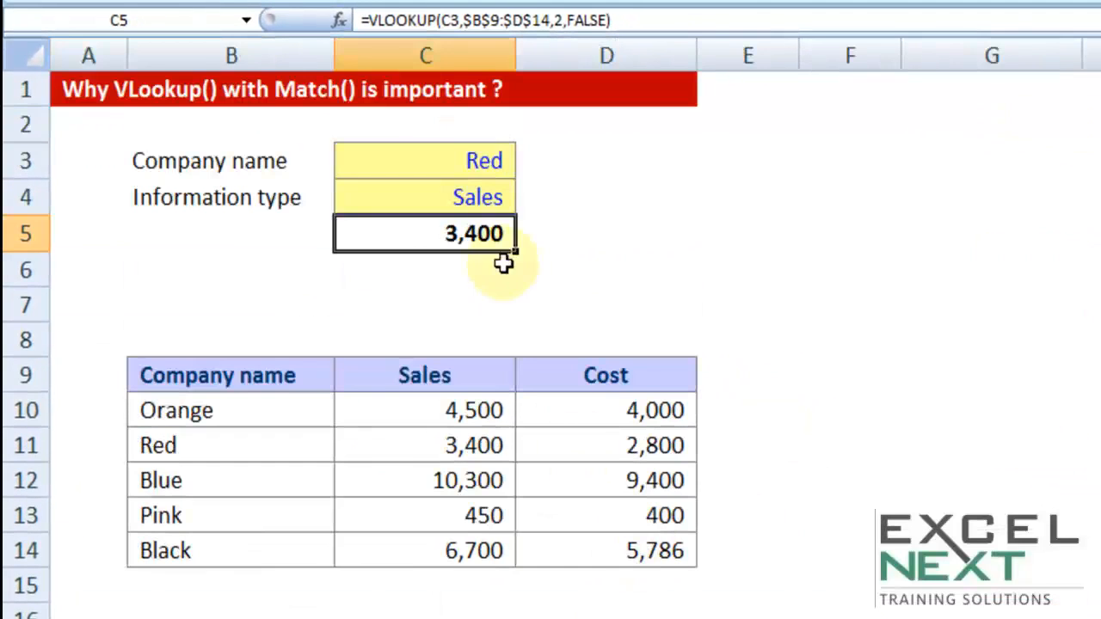
Replace the fixed column index 2 in the C5 VLOOKUP with an empty nested match() function.
double_click(471, 233)
double_click(630, 233)
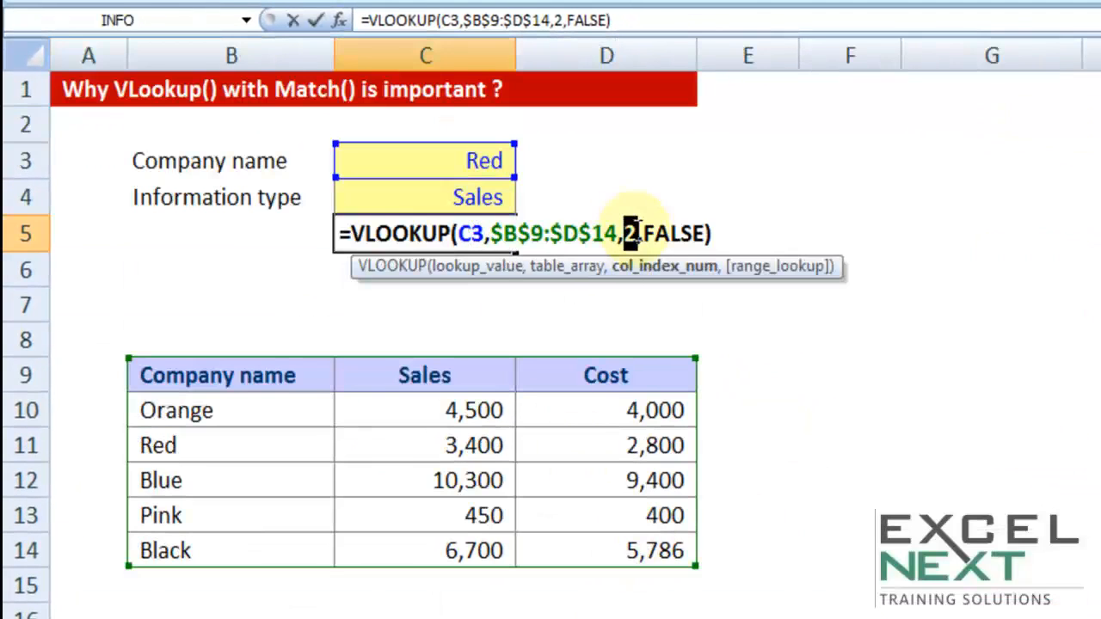
key(Delete)
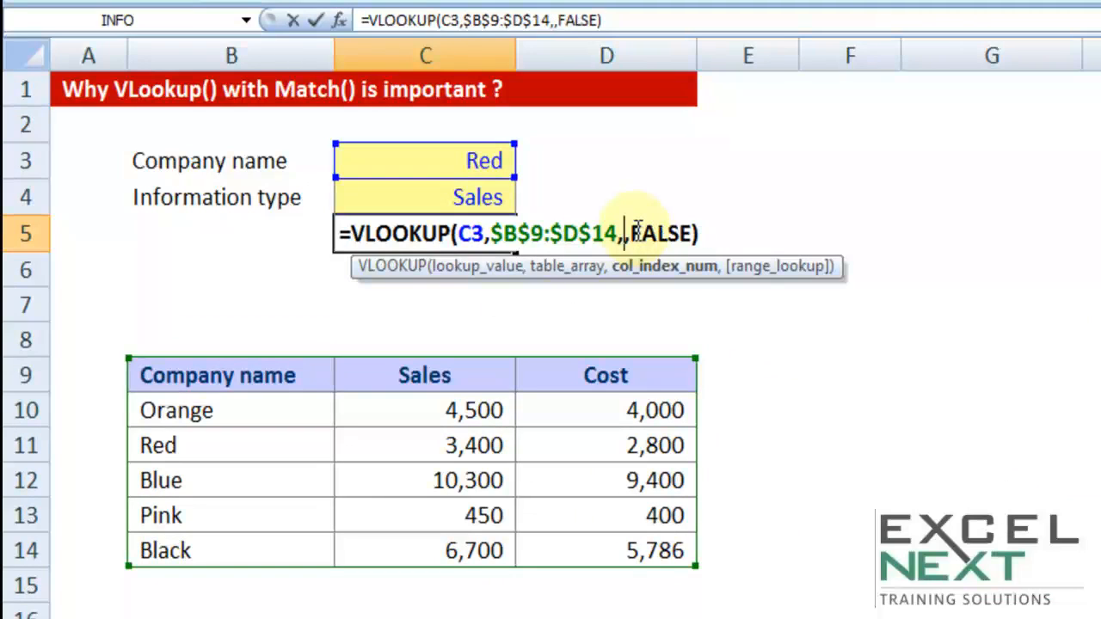
text(match)
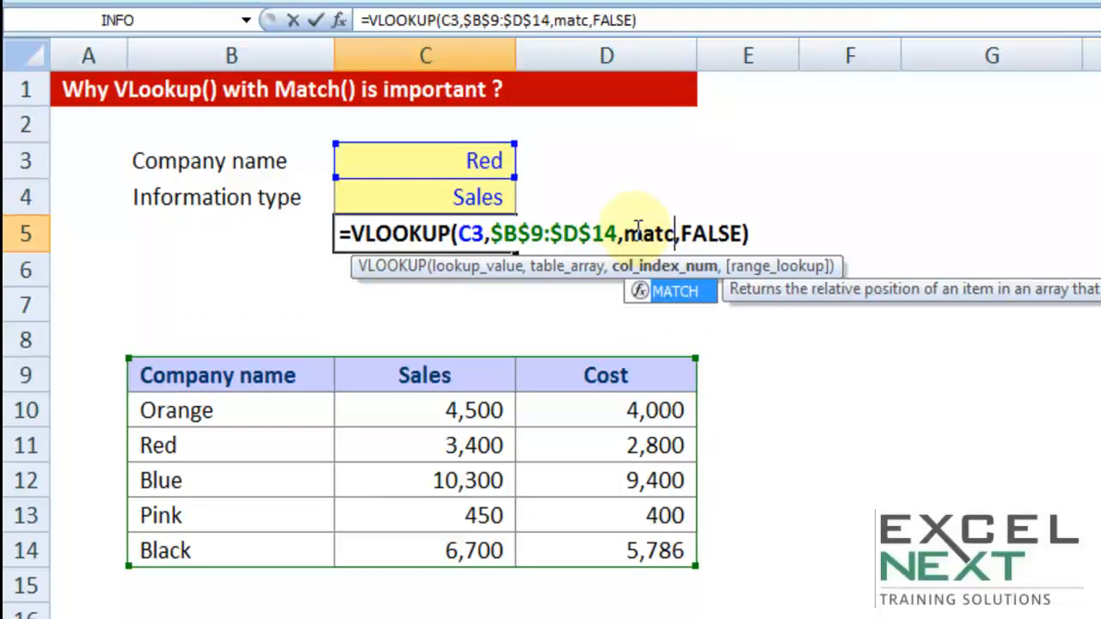
text(())
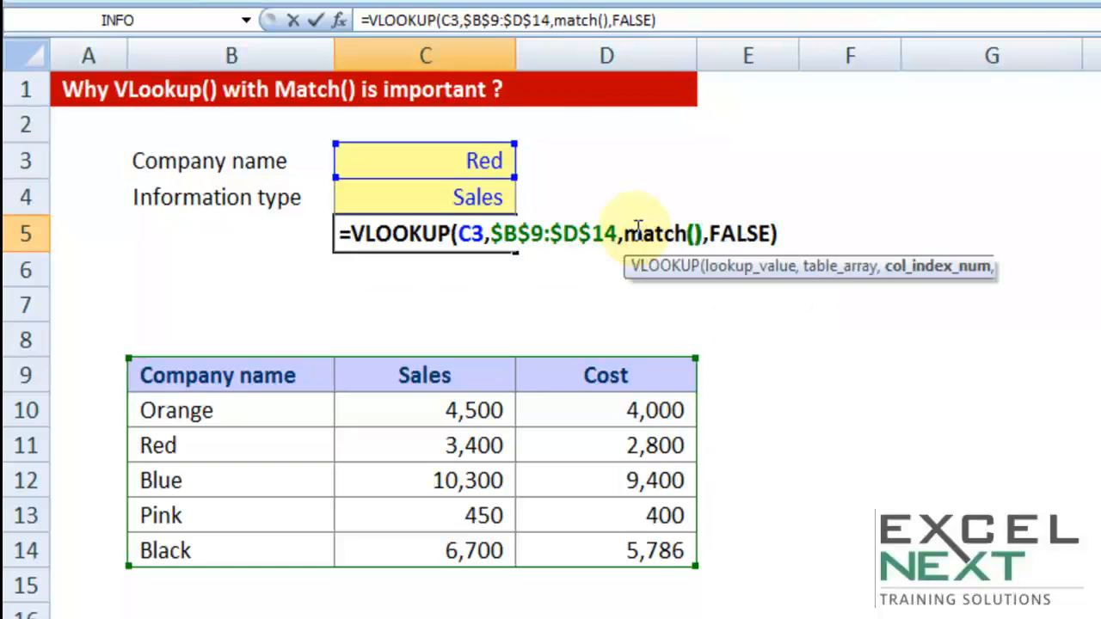
drag(624, 233, 705, 232)
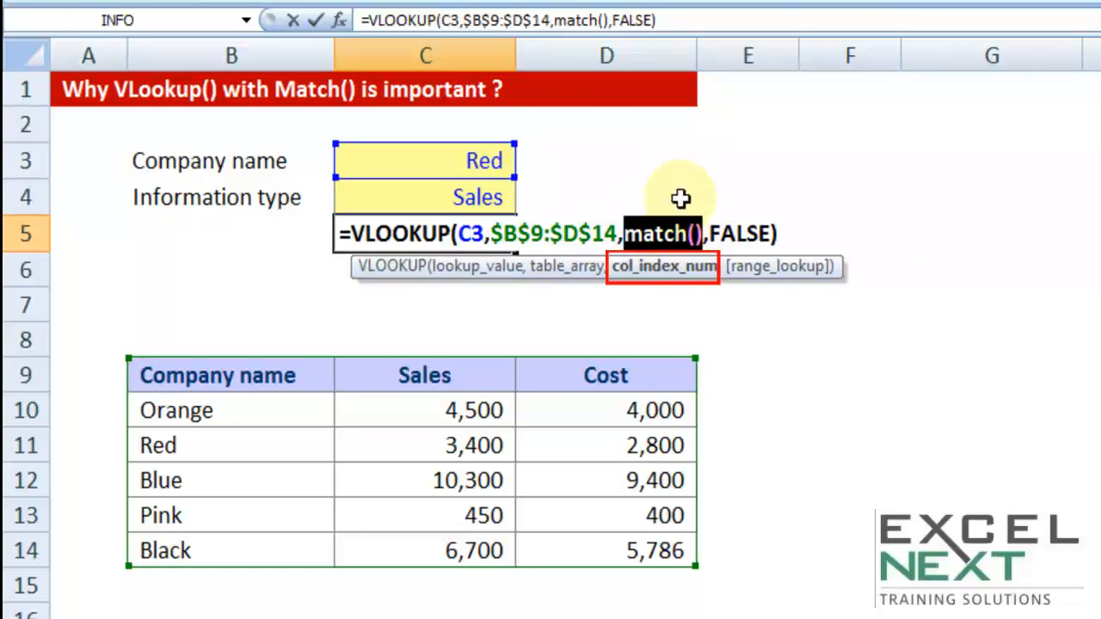
Fill in the nested MATCH with lookup value C4, absolute lookup array $B$9:$D$9 and match type 0.
click(696, 235)
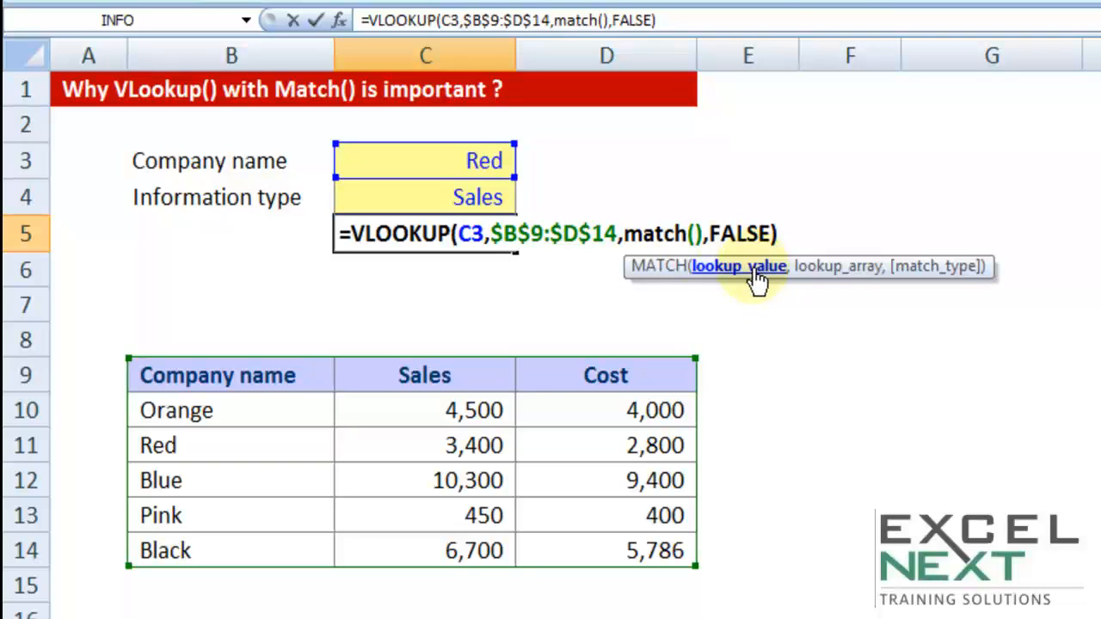
click(486, 199)
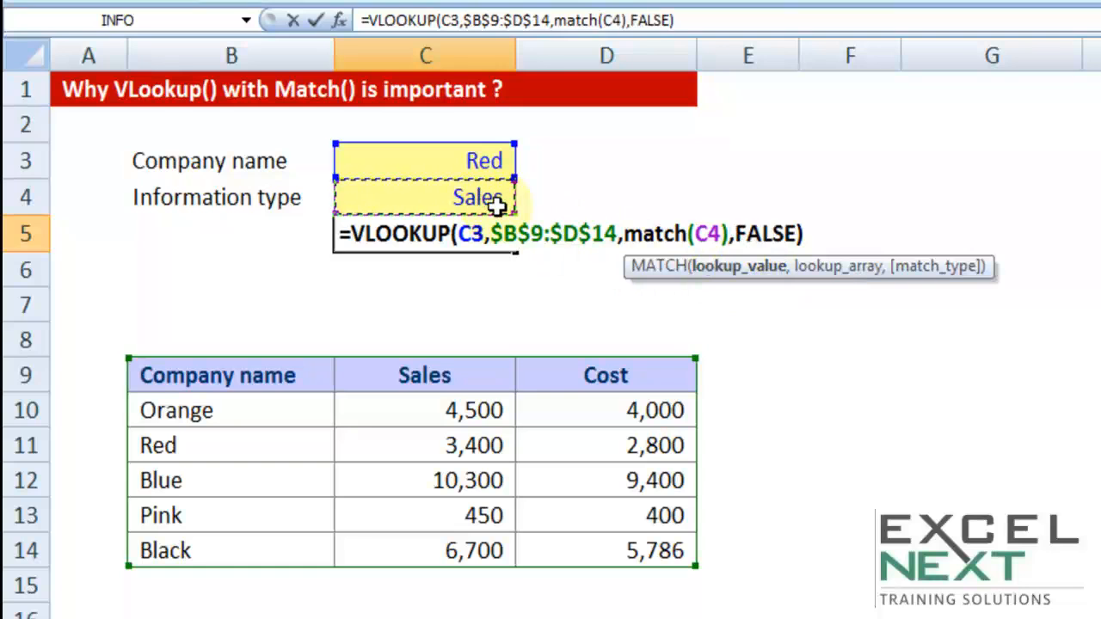
text(,)
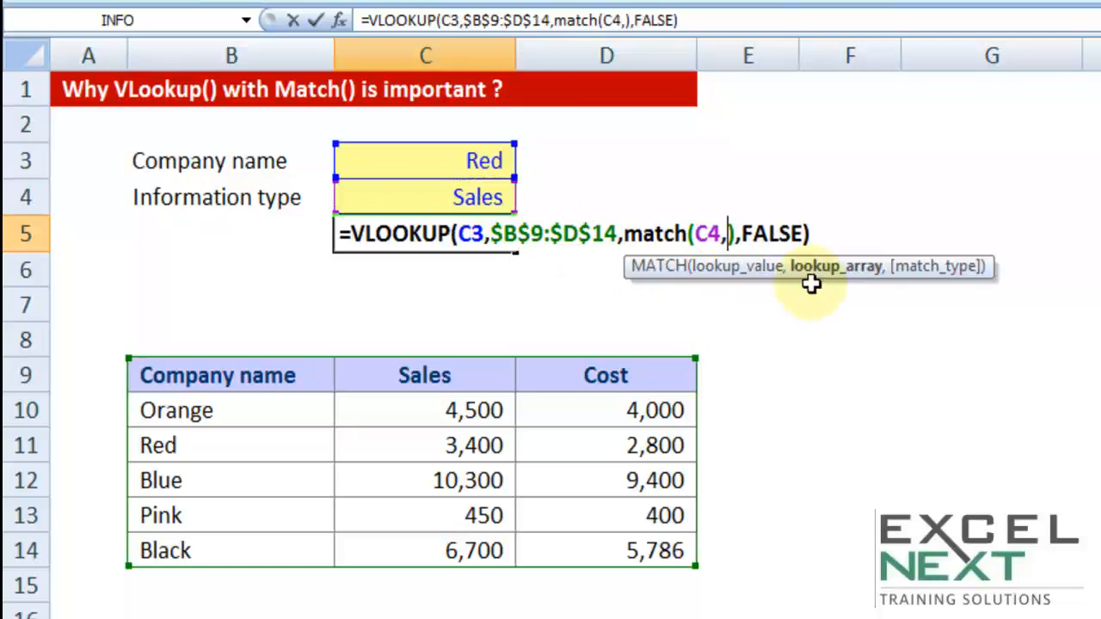
drag(203, 373, 585, 375)
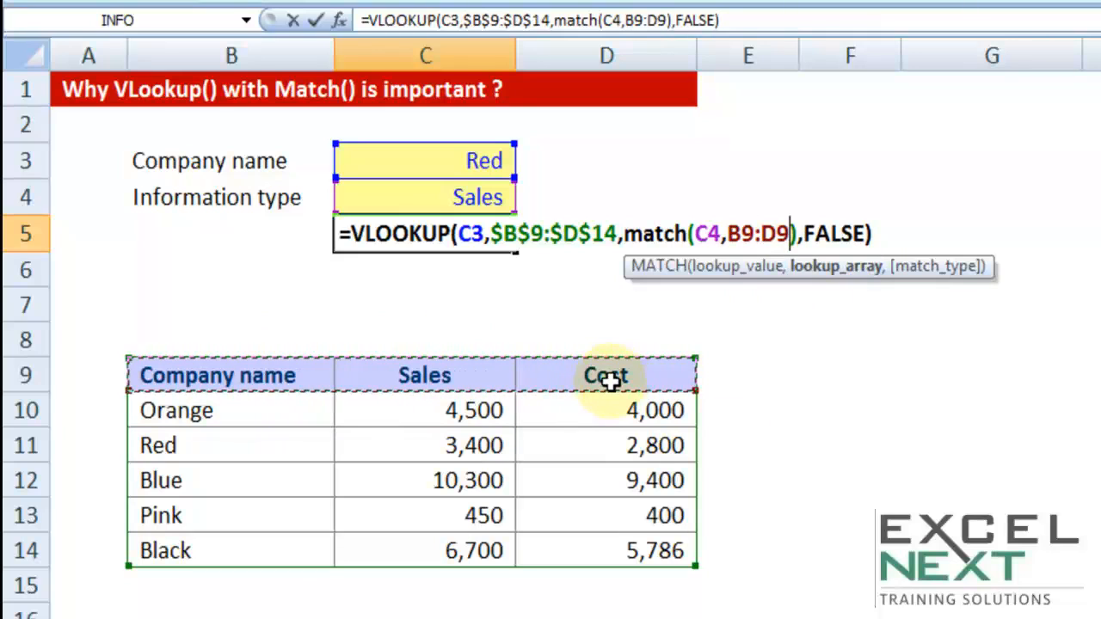
key(F4)
text(,0)
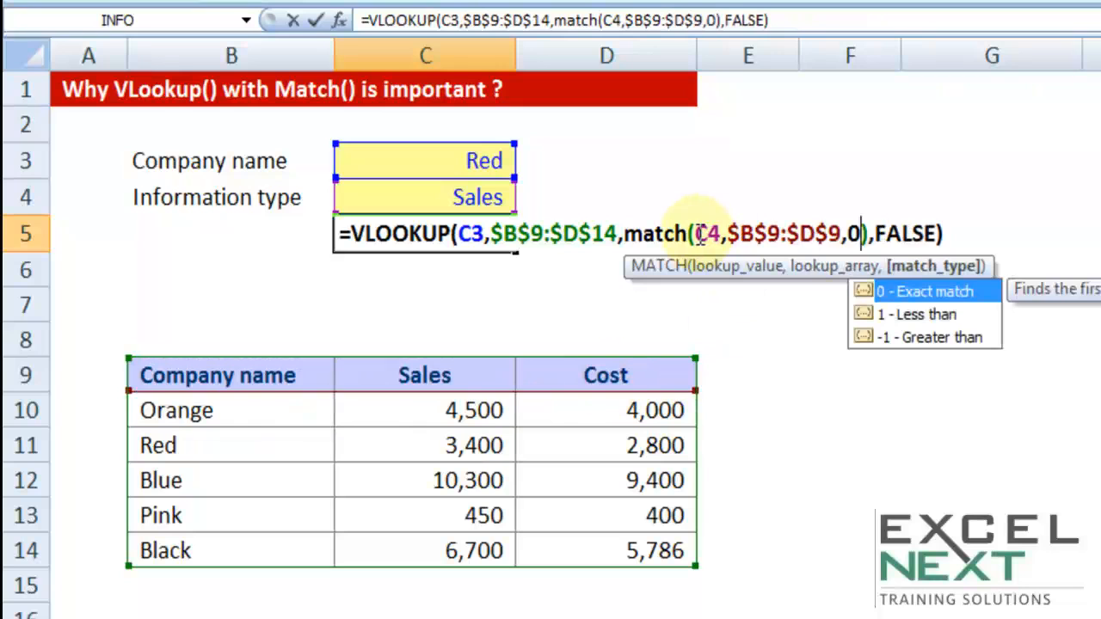
Review the MATCH arguments and the FALSE range lookup in C5, and commit the combined formula.
drag(699, 234, 841, 235)
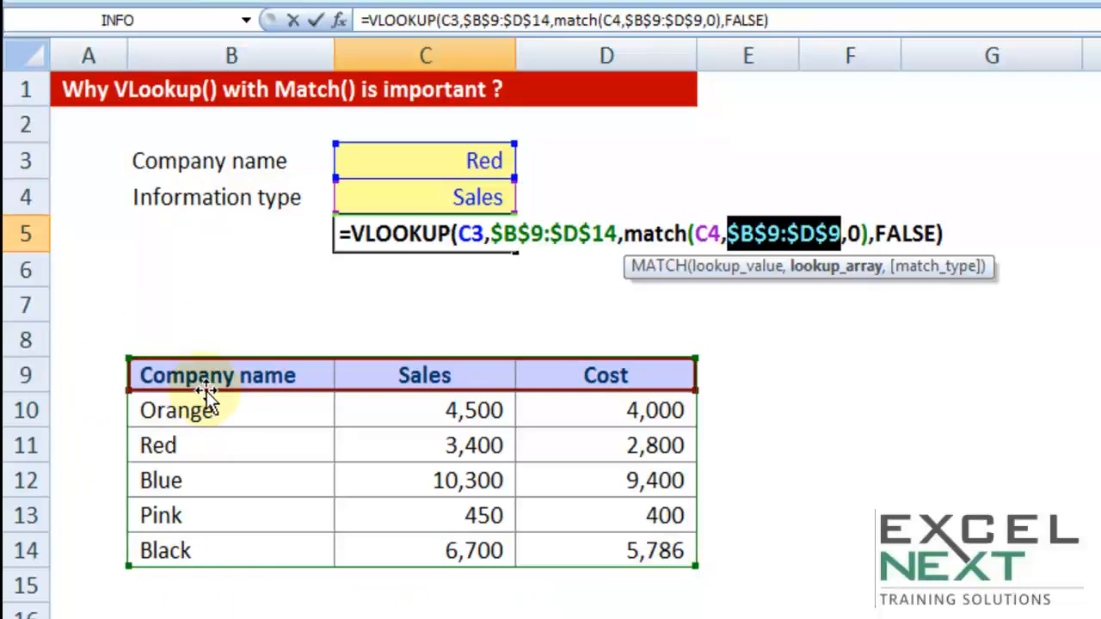
click(851, 234)
double_click(854, 234)
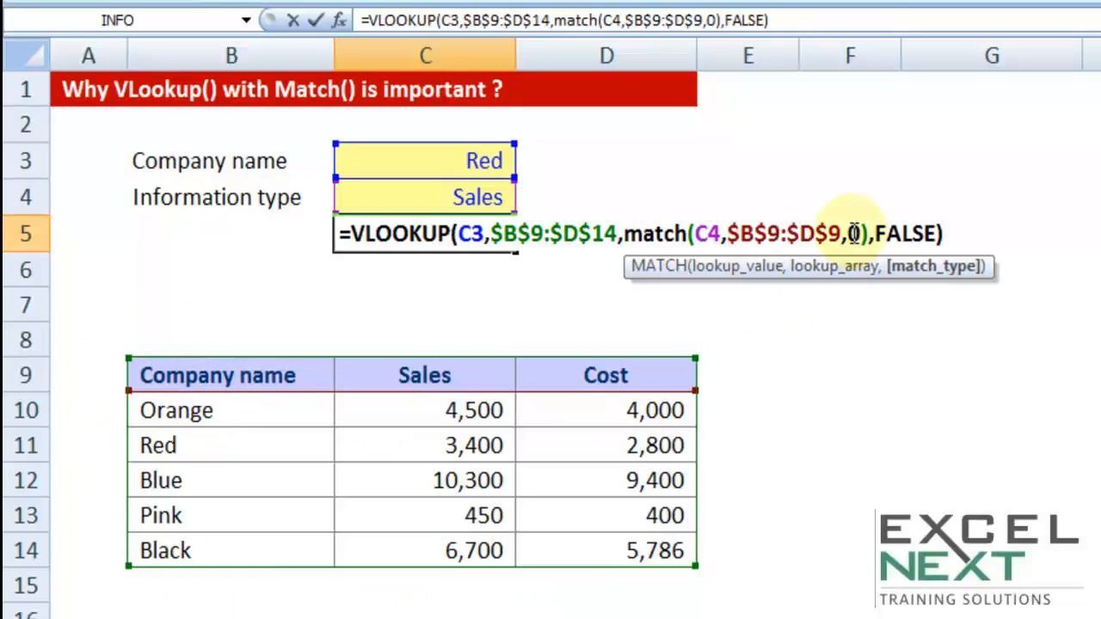
click(857, 234)
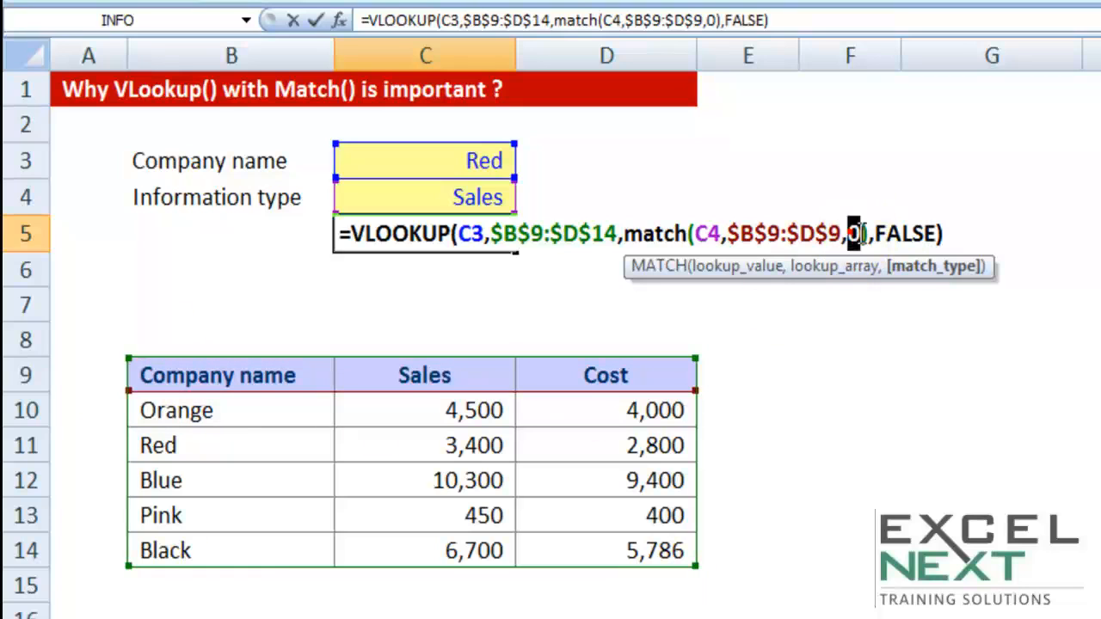
drag(877, 234, 941, 234)
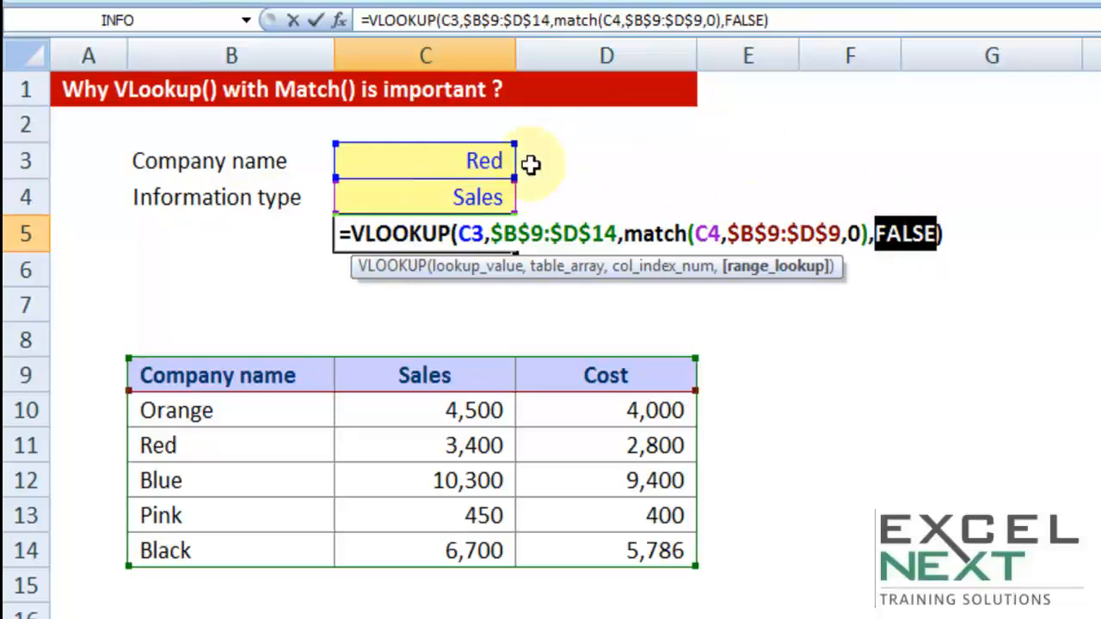
key(Return)
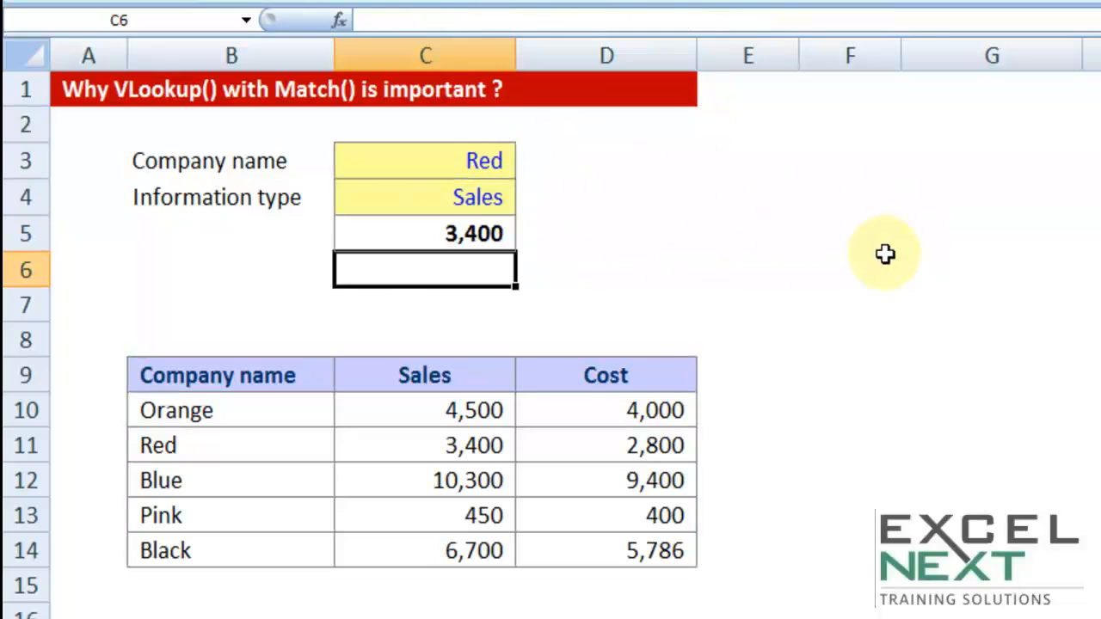
Test the combined formula by setting the information type in C4 to Cost.
click(443, 205)
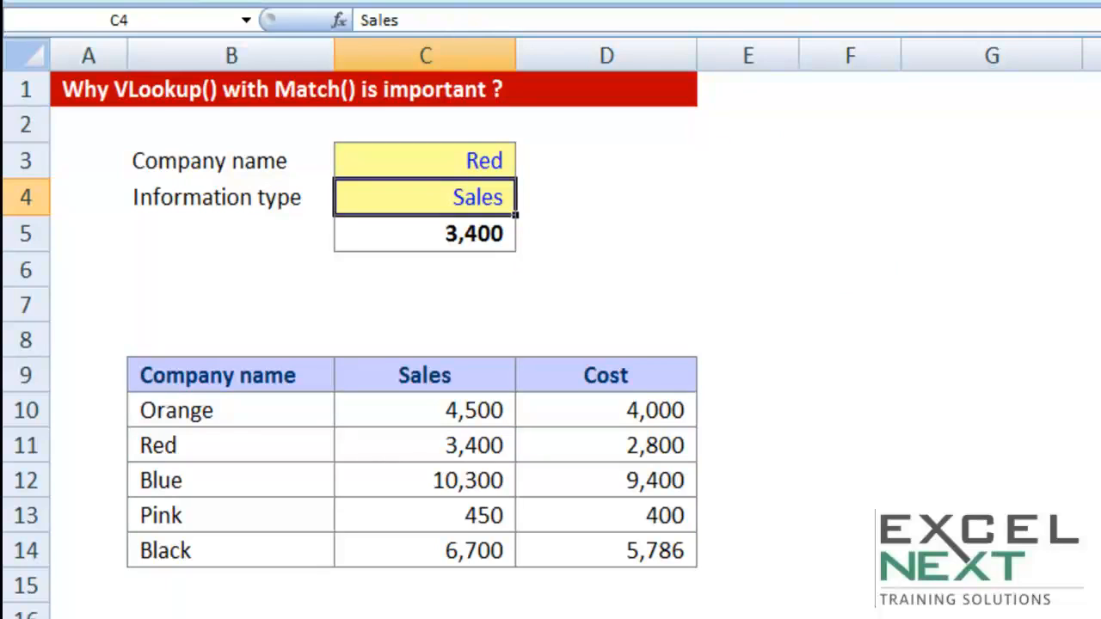
text(Cost)
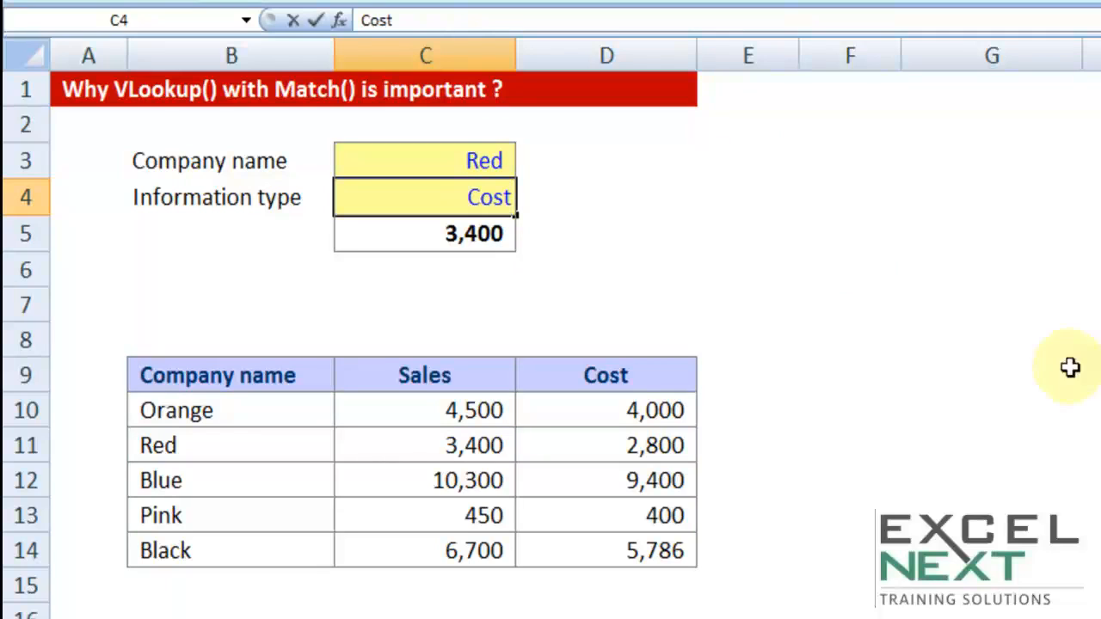
key(Tab)
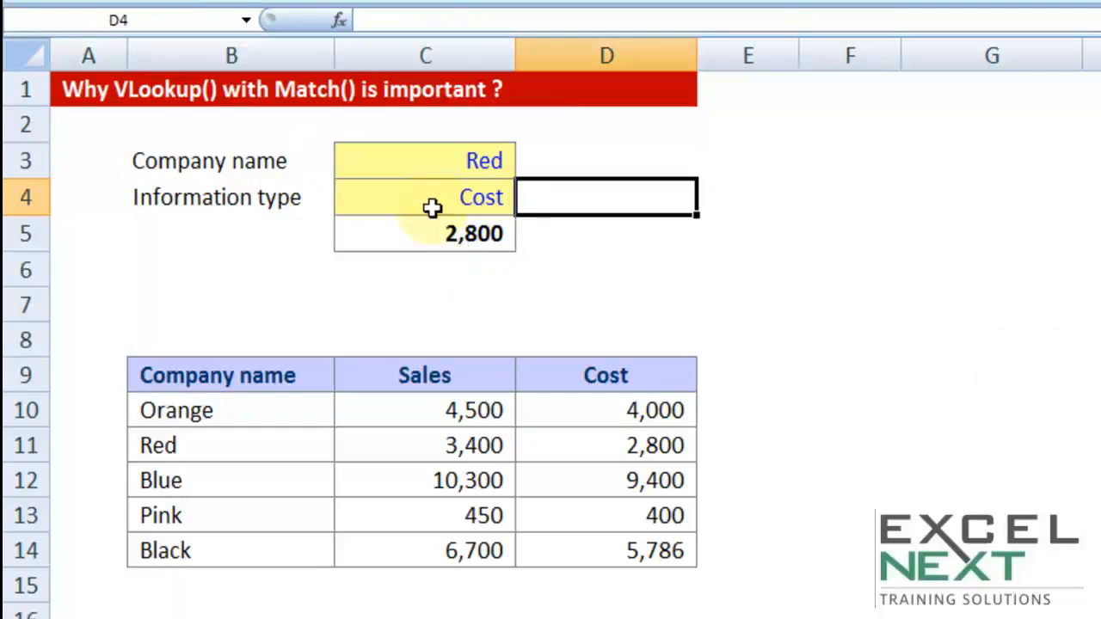
Set the company name in C3 to Orange and the information type in C4 to Sales.
click(484, 158)
text(Orange)
key(Return)
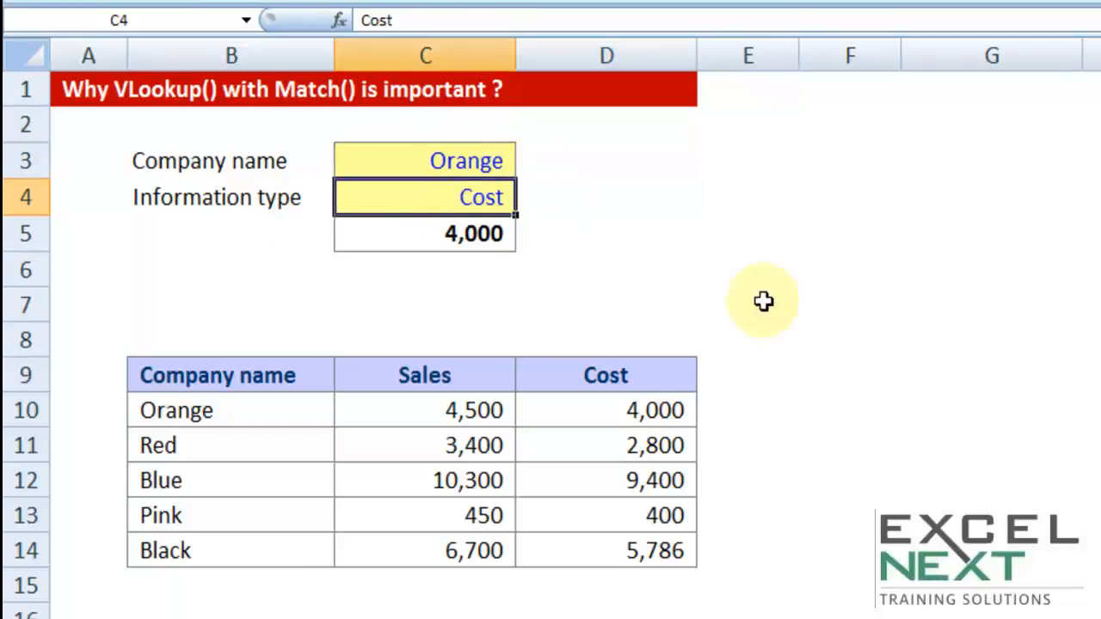
text(Sales)
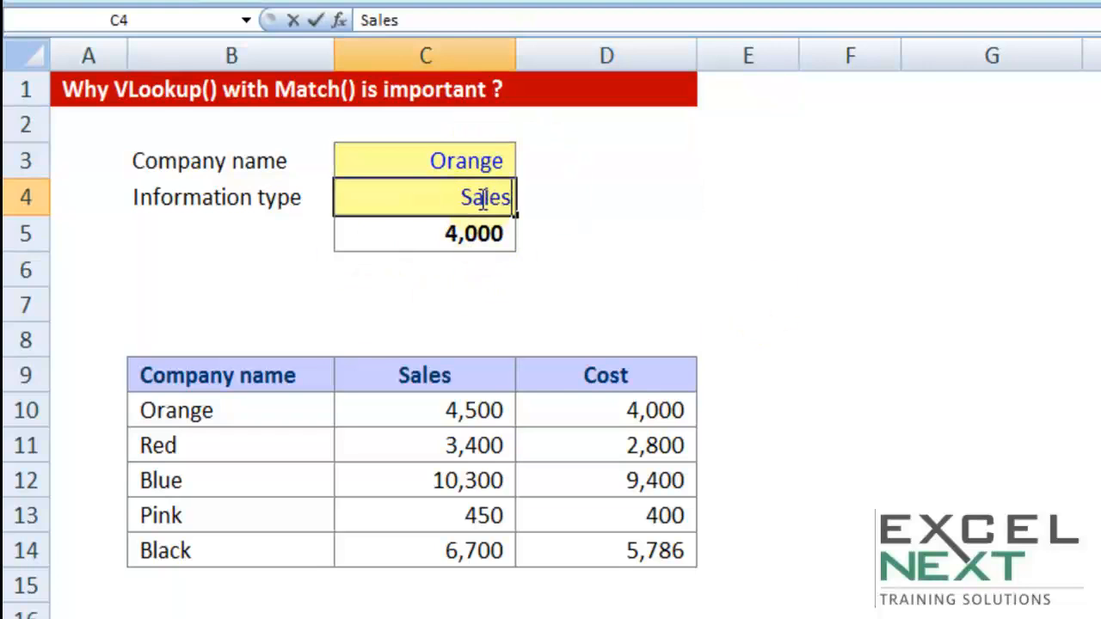
key(Return)
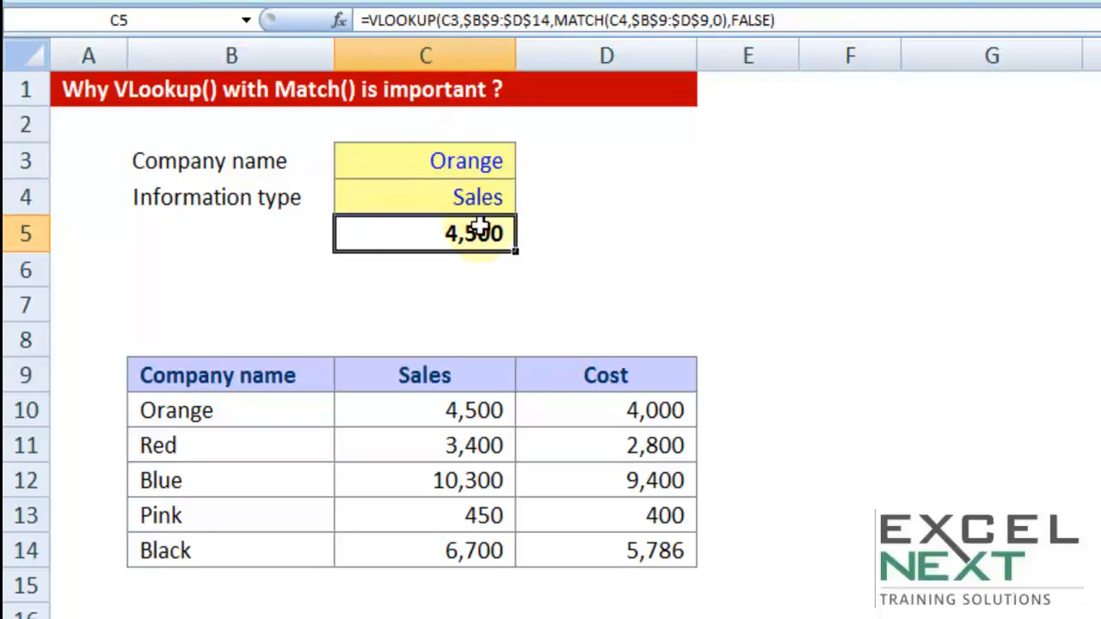
Enter the note 2x2 in cell C7 above the company table.
click(405, 313)
text(2x2)
key(Tab)
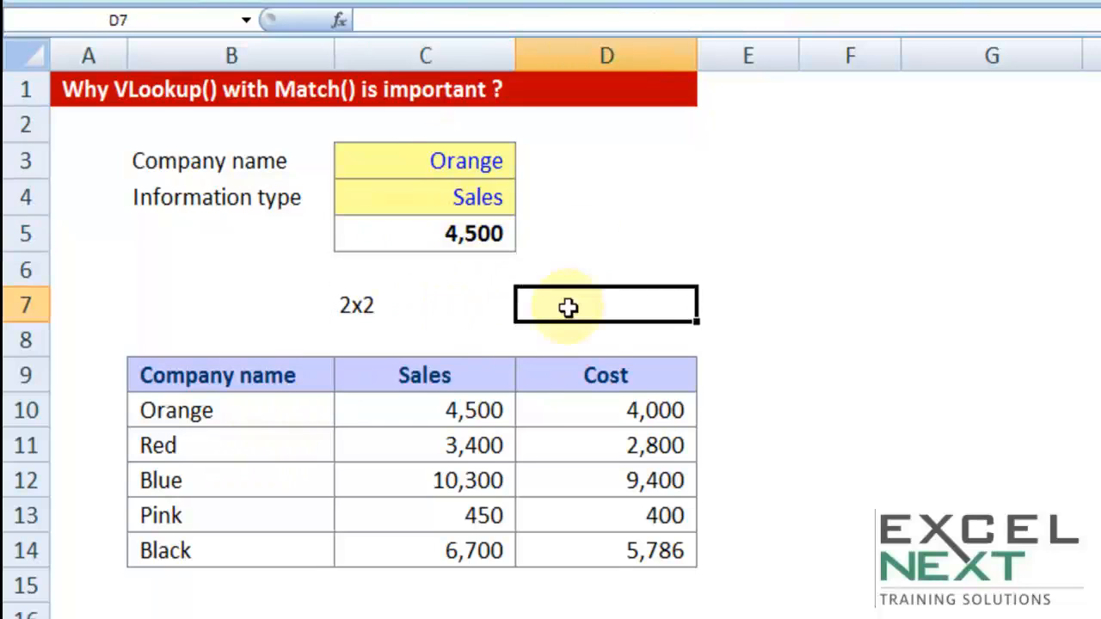
Review the company name column, the header row B9:D9 and the nested MATCH in the C5 formula.
click(240, 375)
drag(240, 375, 226, 554)
drag(263, 372, 621, 374)
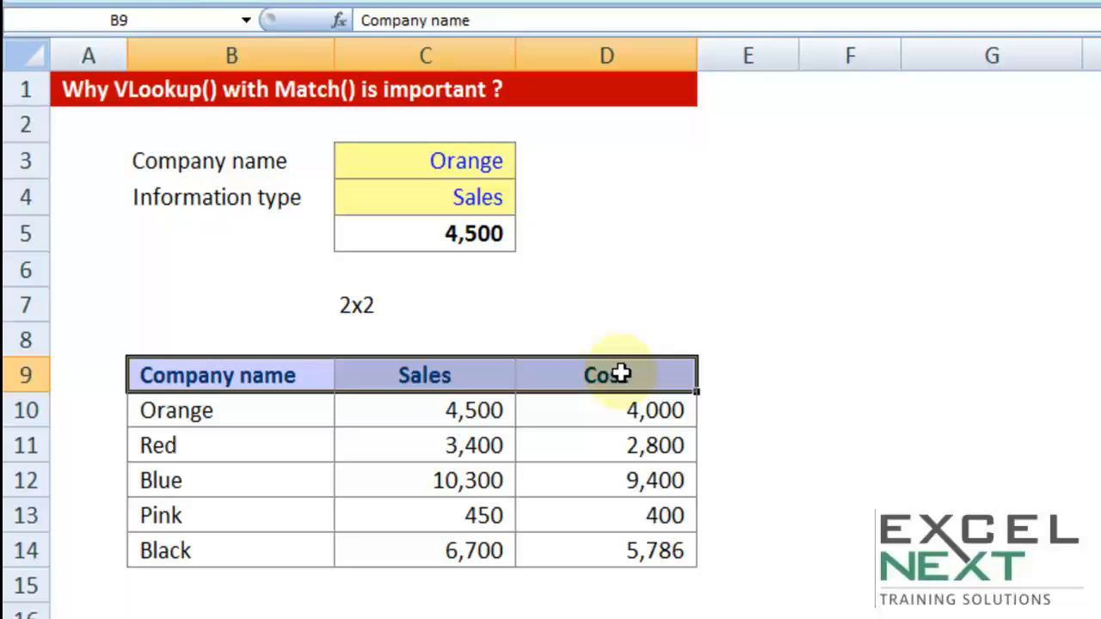
double_click(460, 234)
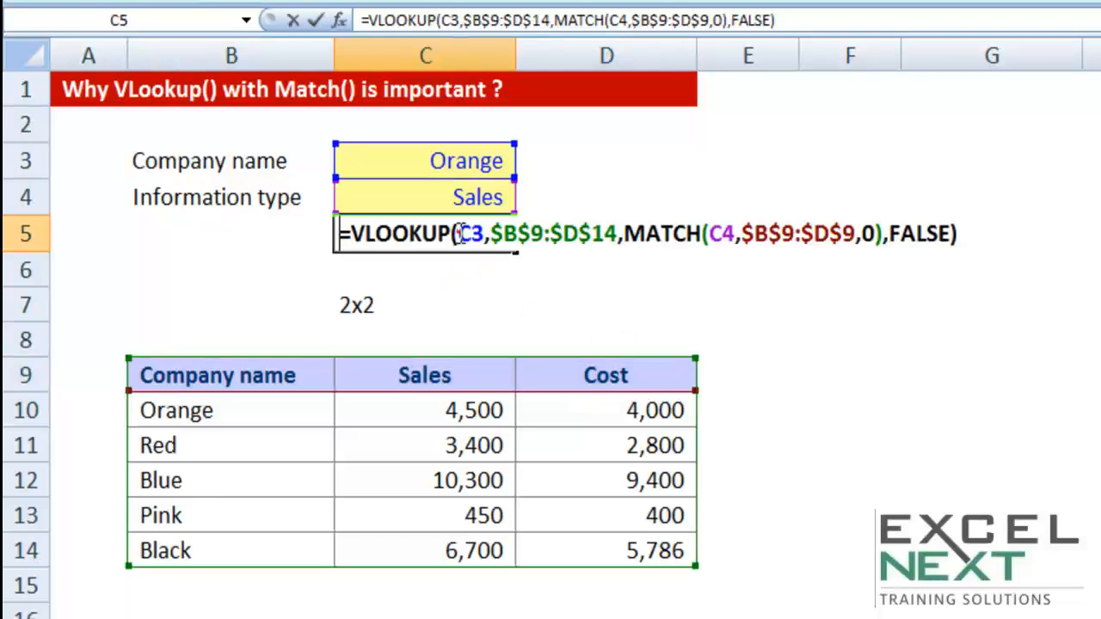
drag(625, 234, 883, 242)
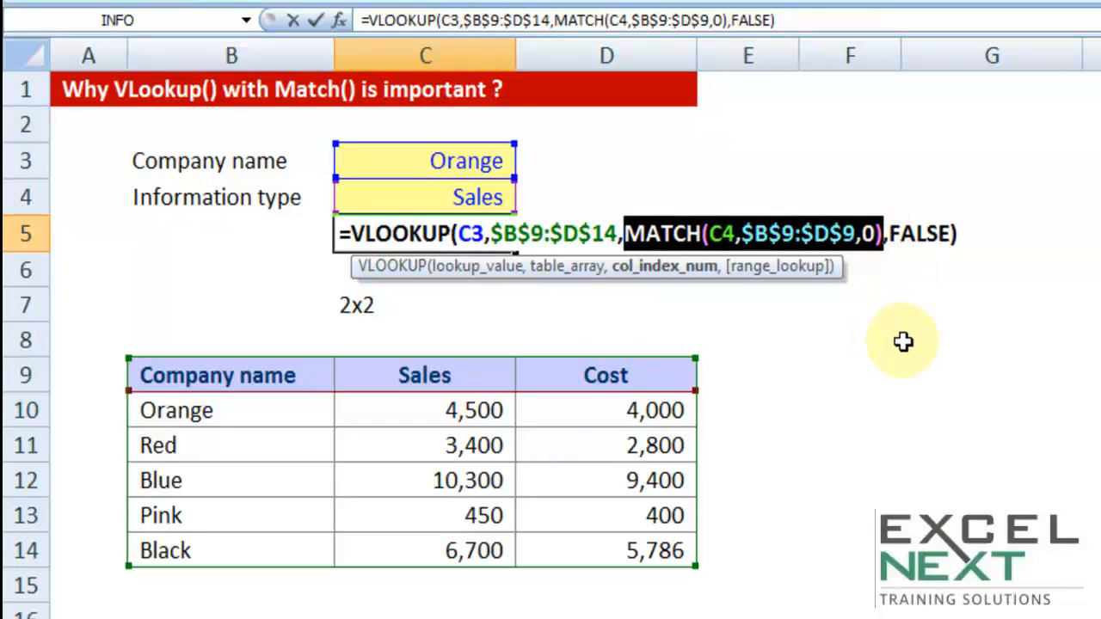
key(Escape)
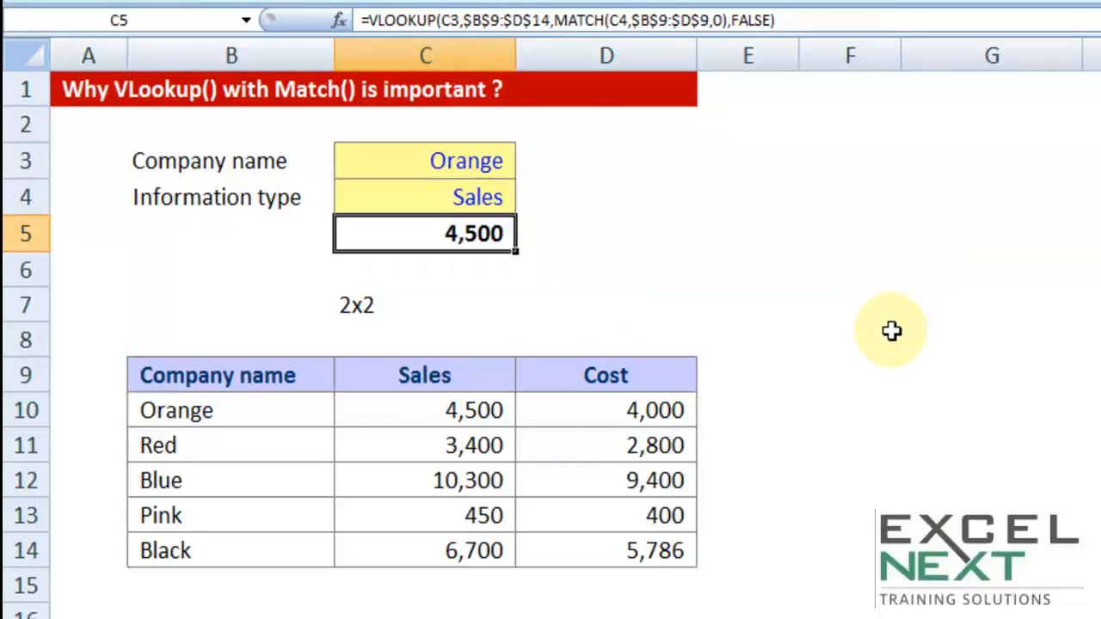
Examine the Array Selection for VM diagram, comparing the Junior follows Senior note with the table_array and lookup_array outlines.
scroll(891, 331, down, 3)
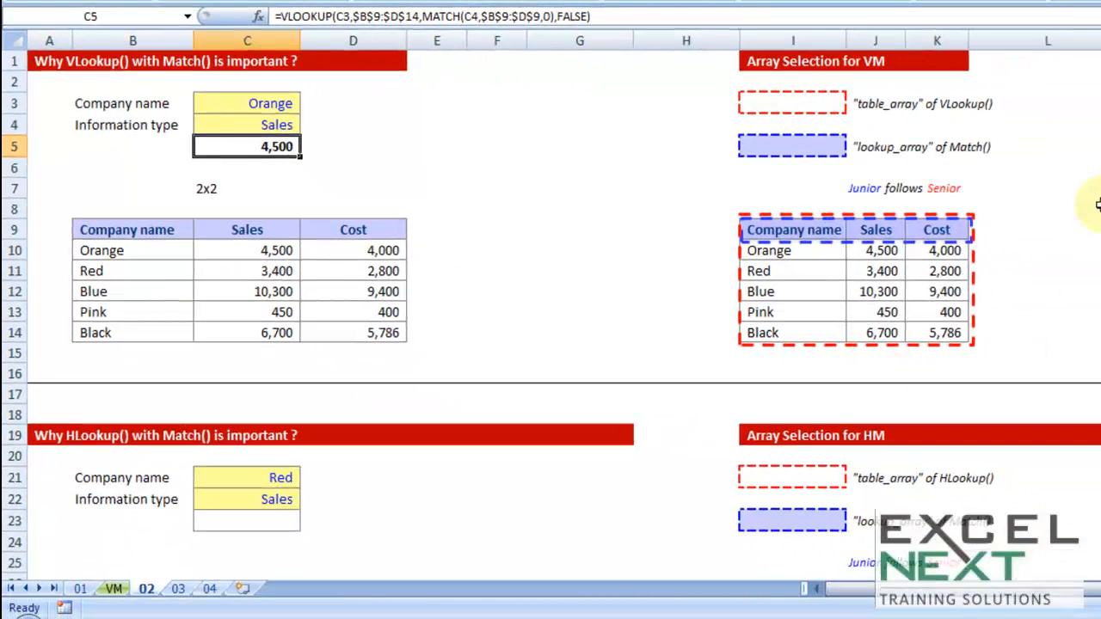
drag(860, 189, 948, 187)
key(ctrl+c)
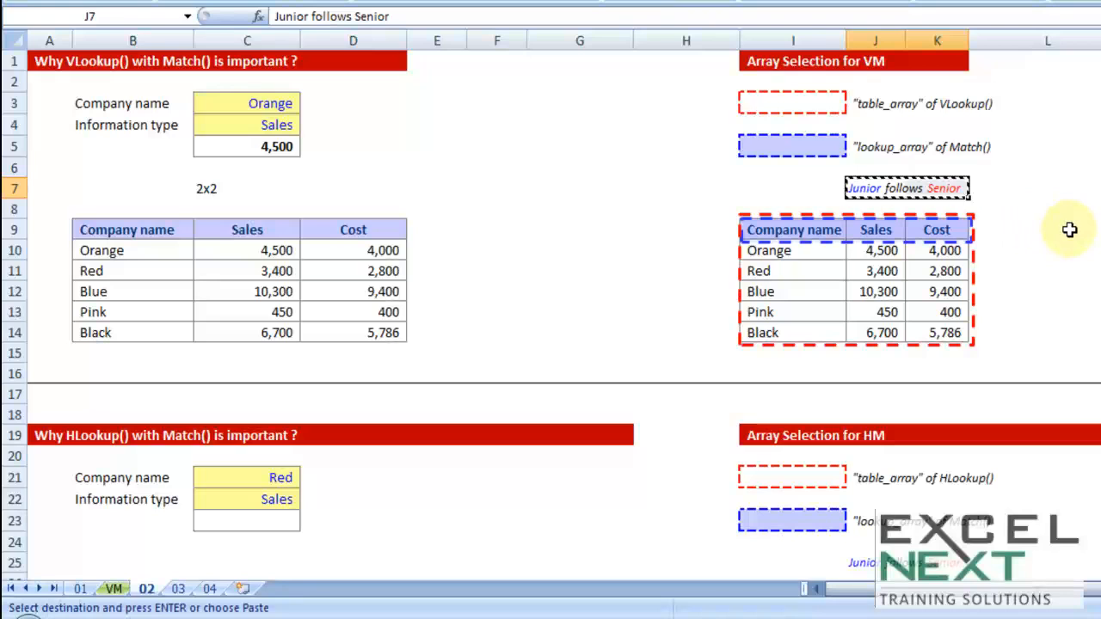
click(742, 270)
click(783, 232)
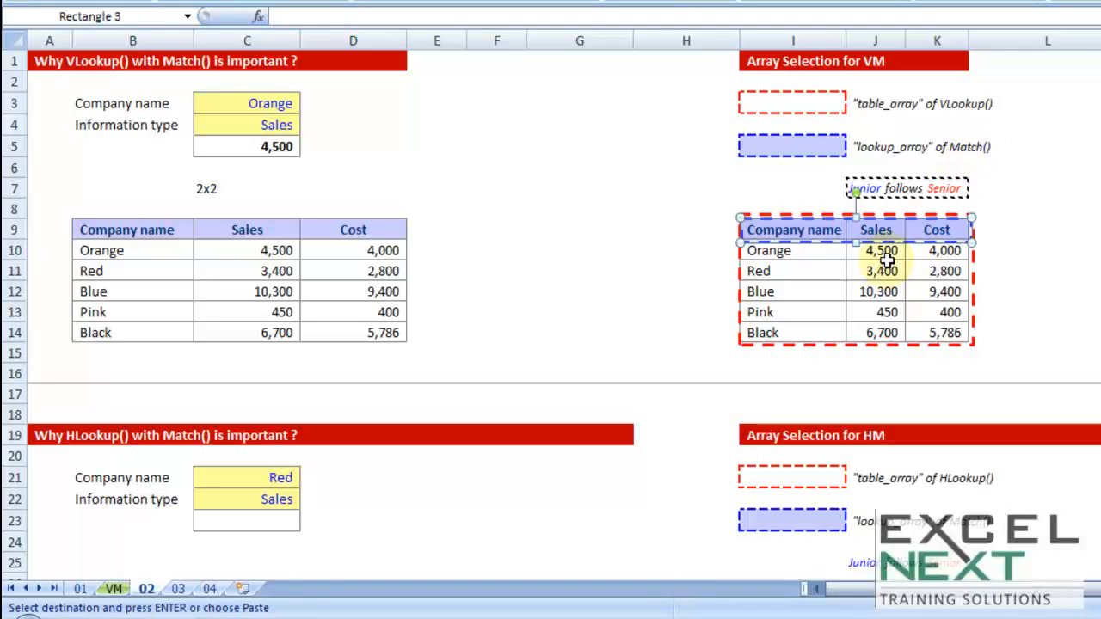
click(974, 272)
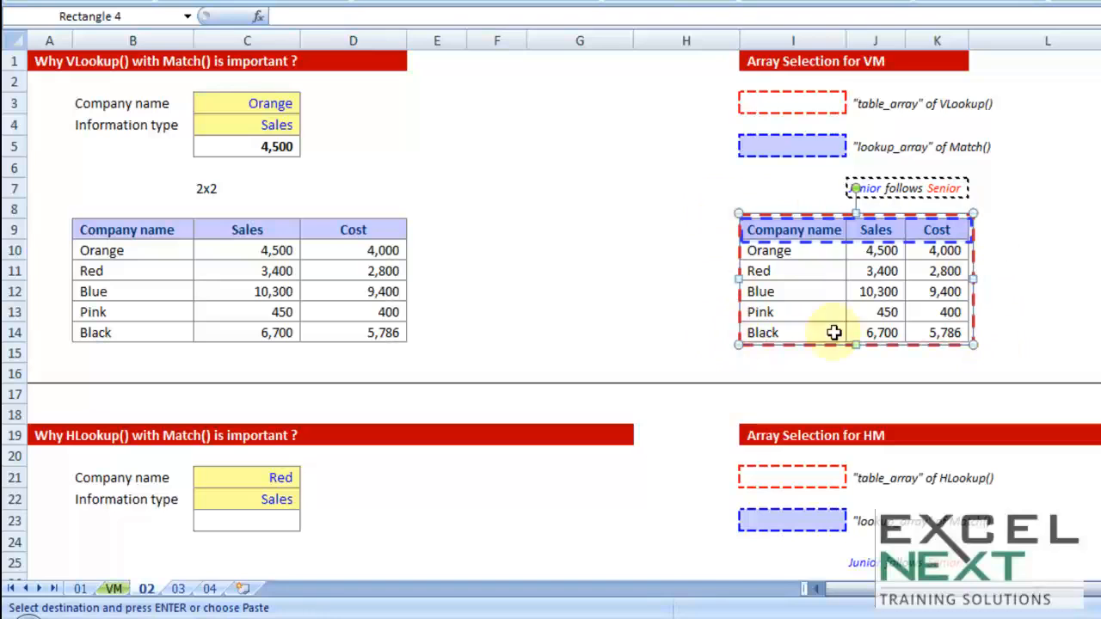
click(841, 231)
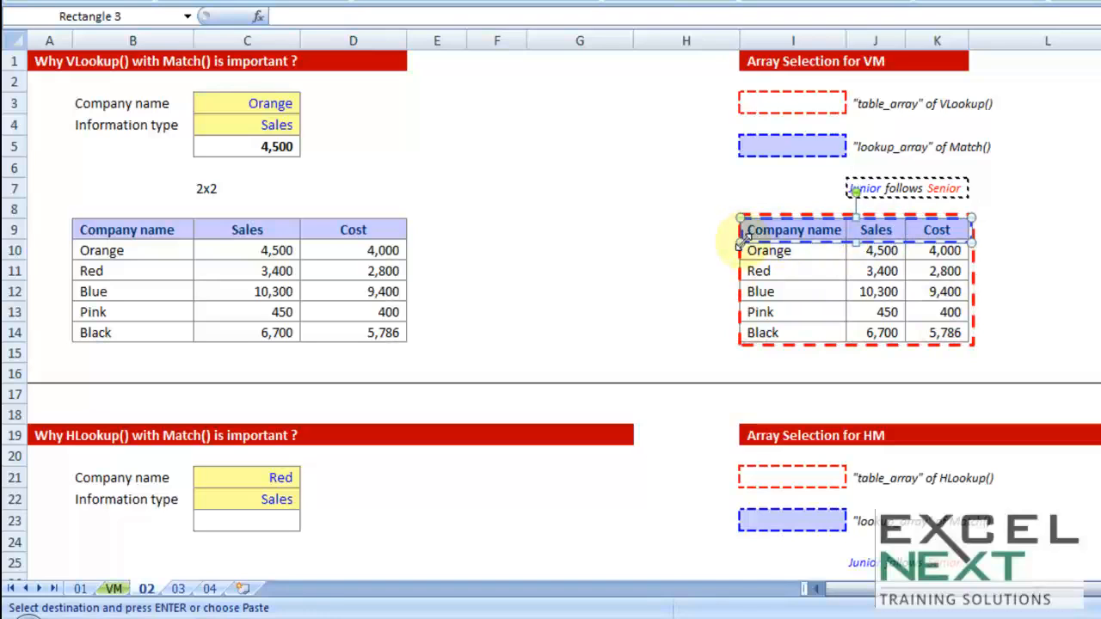
Try narrowing the blue lookup_array outline in the VM diagram to leave out the Company name header, and undo the resize.
drag(740, 241, 847, 248)
key(ctrl+z)
key(ctrl+z)
click(497, 229)
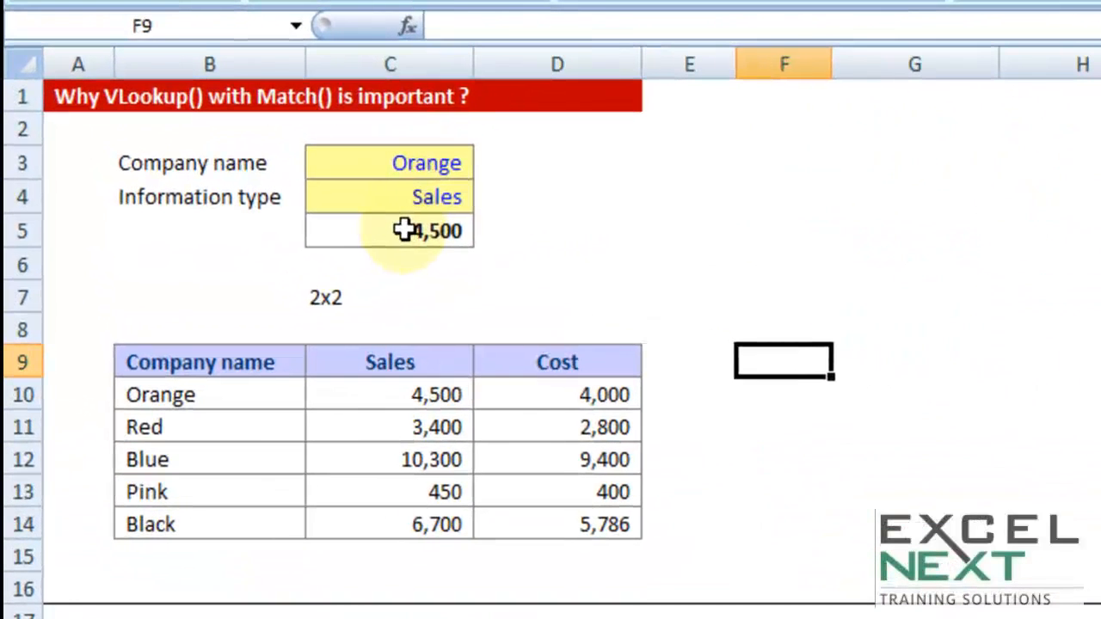
Change the MATCH lookup array in the C5 formula to $C$9:$D$9 to test a range narrower than the table array.
double_click(255, 145)
drag(689, 230, 701, 231)
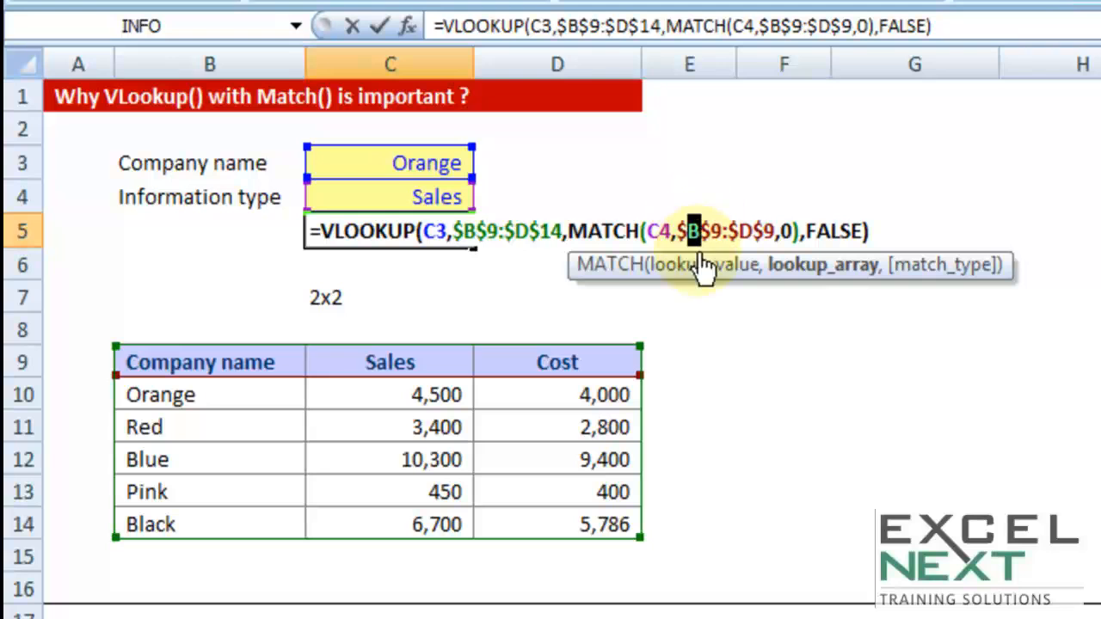
drag(388, 362, 641, 362)
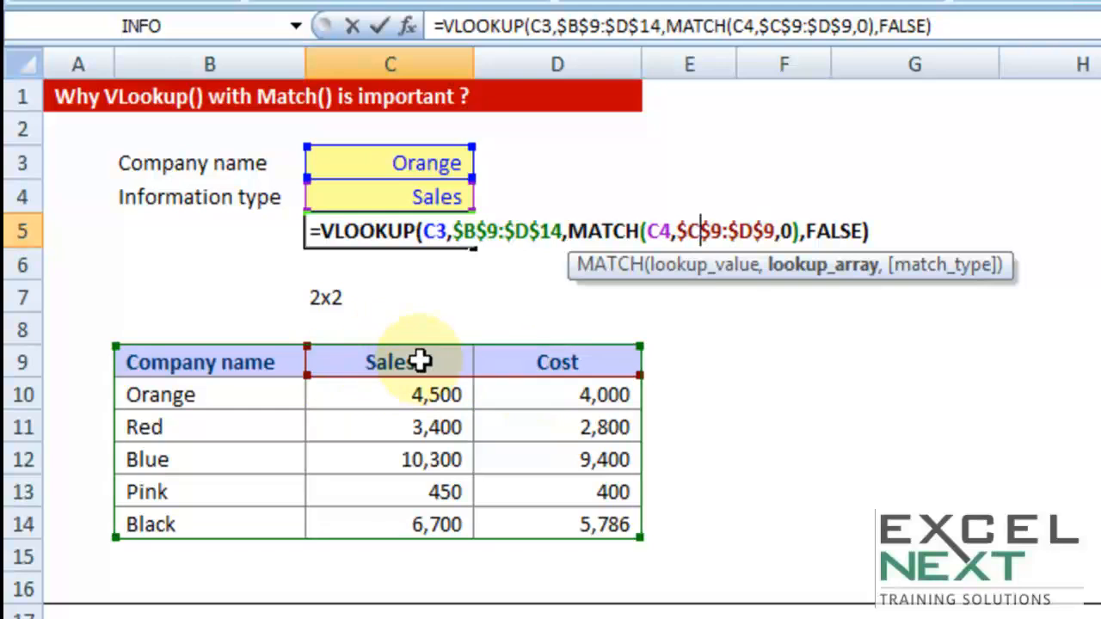
drag(570, 231, 800, 242)
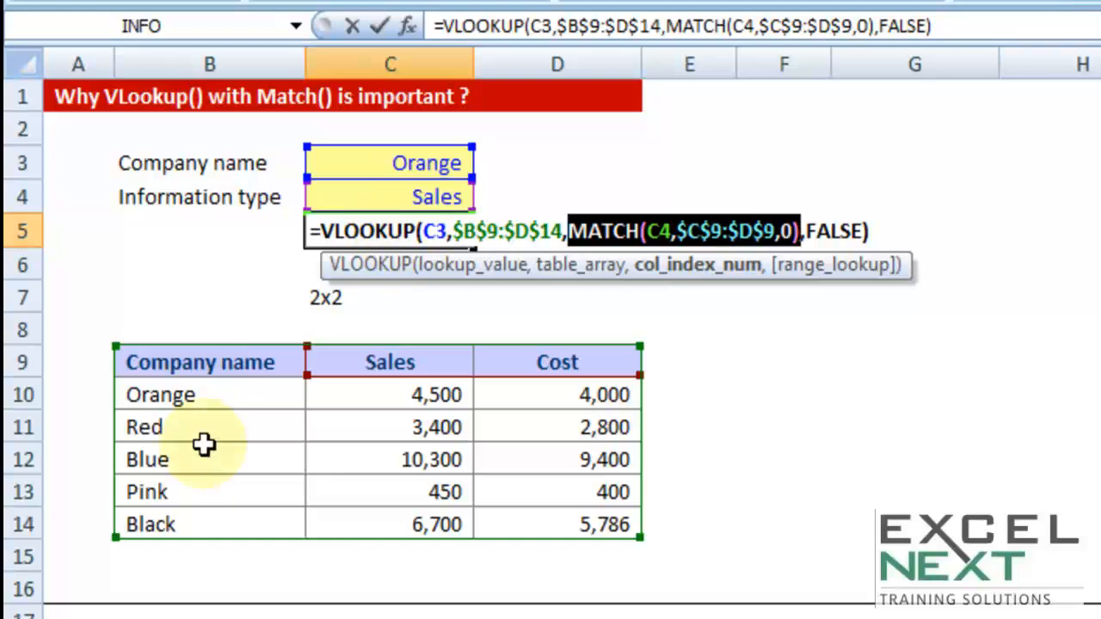
key(Return)
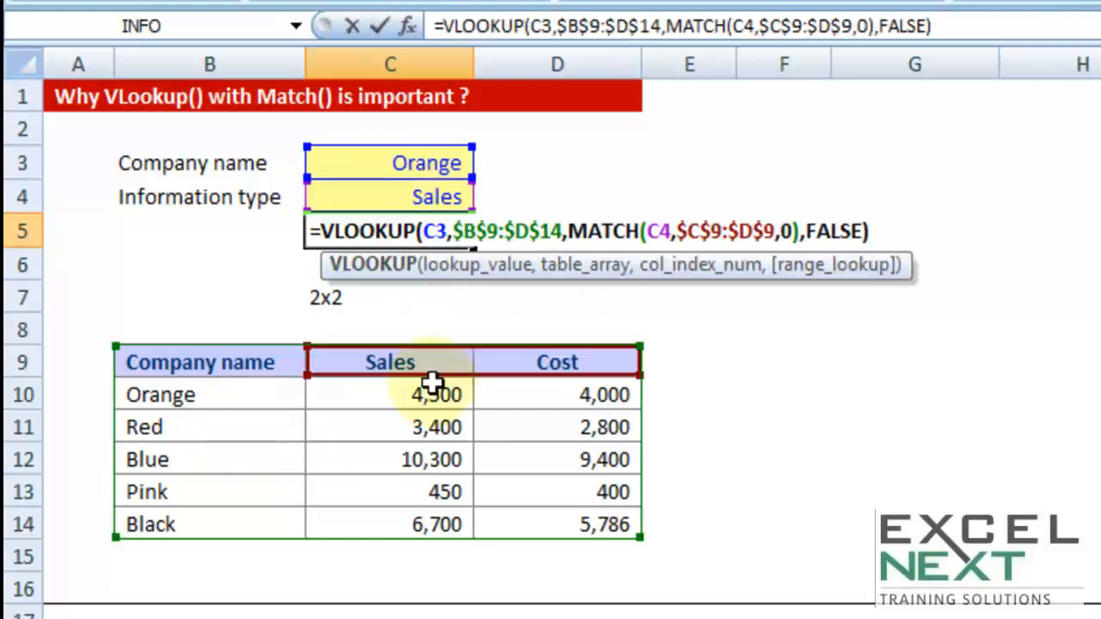
Extend the MATCH lookup array in C5 to $A$9:$D$9, and compare the result with Orange's table values.
drag(309, 371, 71, 374)
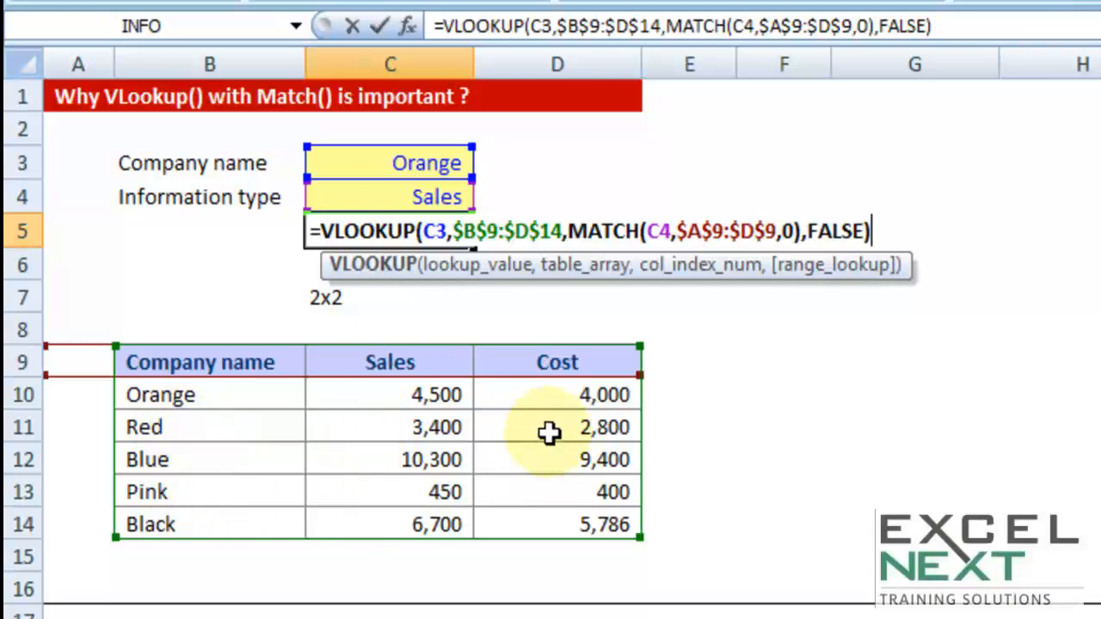
key(Return)
click(394, 193)
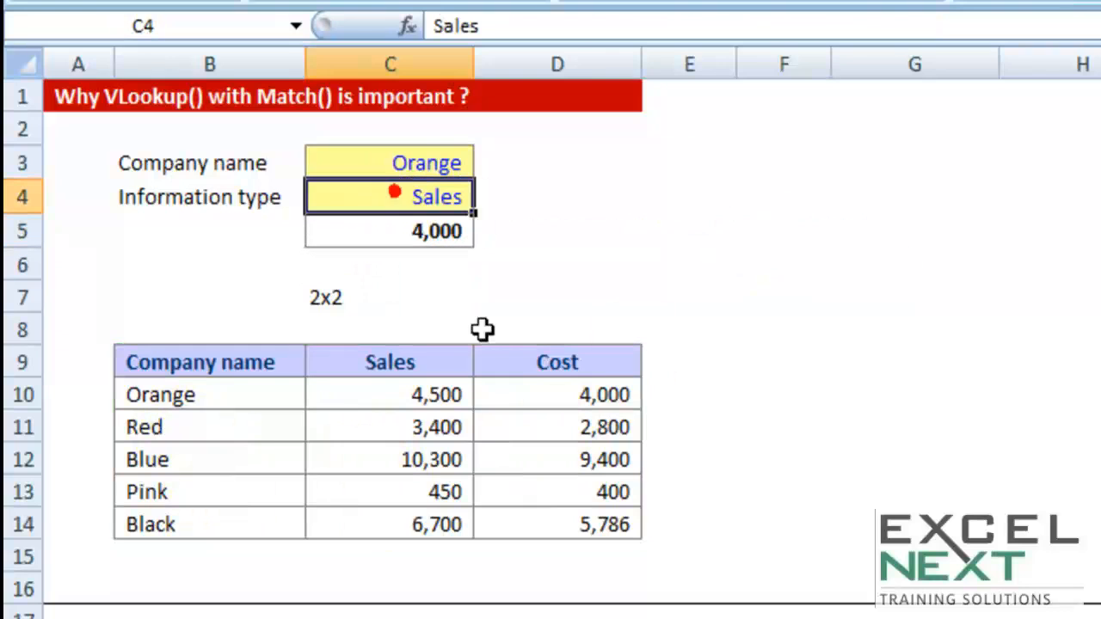
click(608, 397)
click(435, 225)
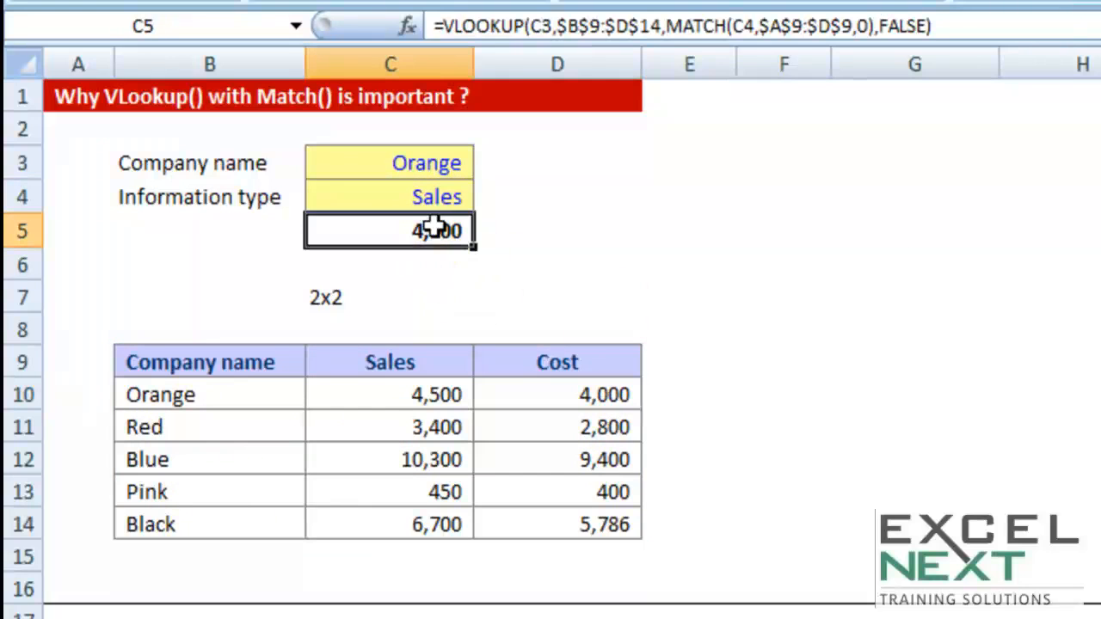
Restore the MATCH lookup array in the C5 formula to $B$9:$D$9 and commit it.
double_click(435, 225)
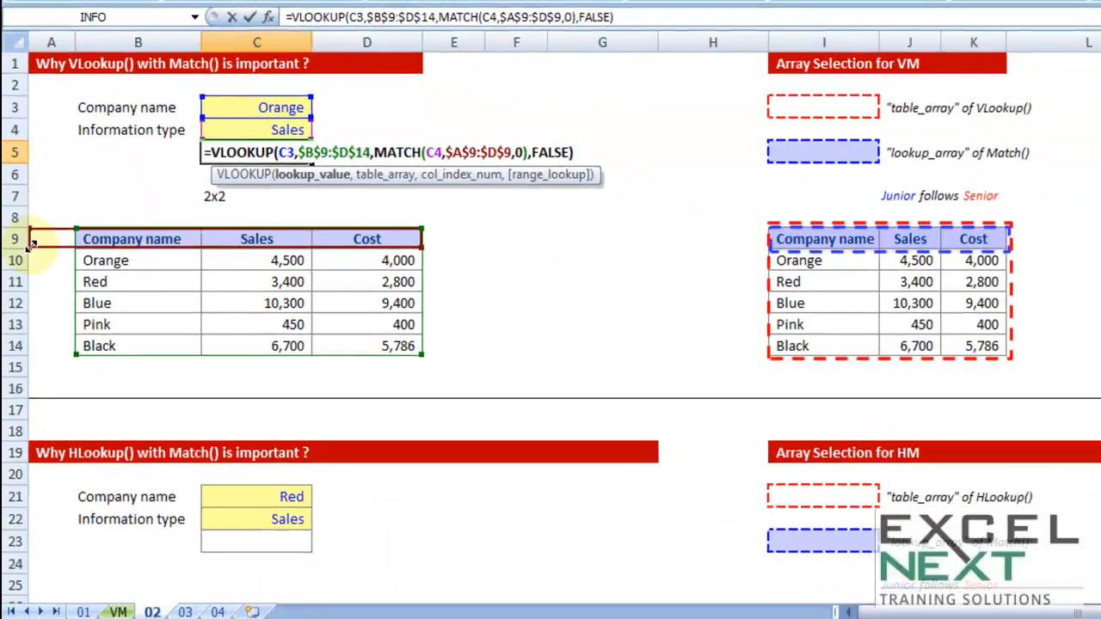
drag(34, 262, 82, 264)
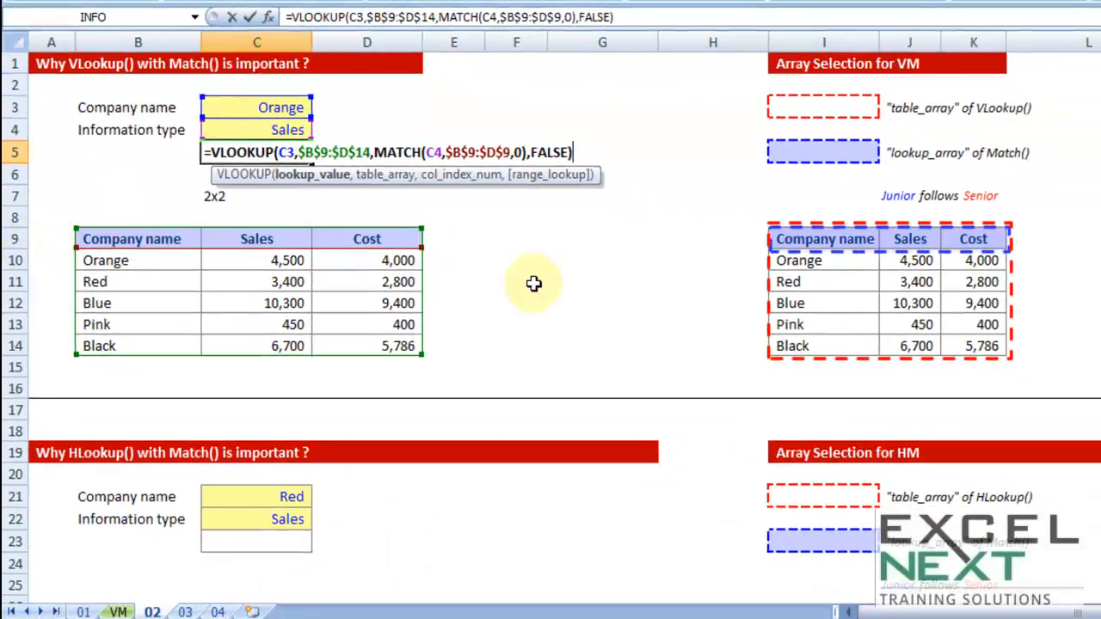
key(Return)
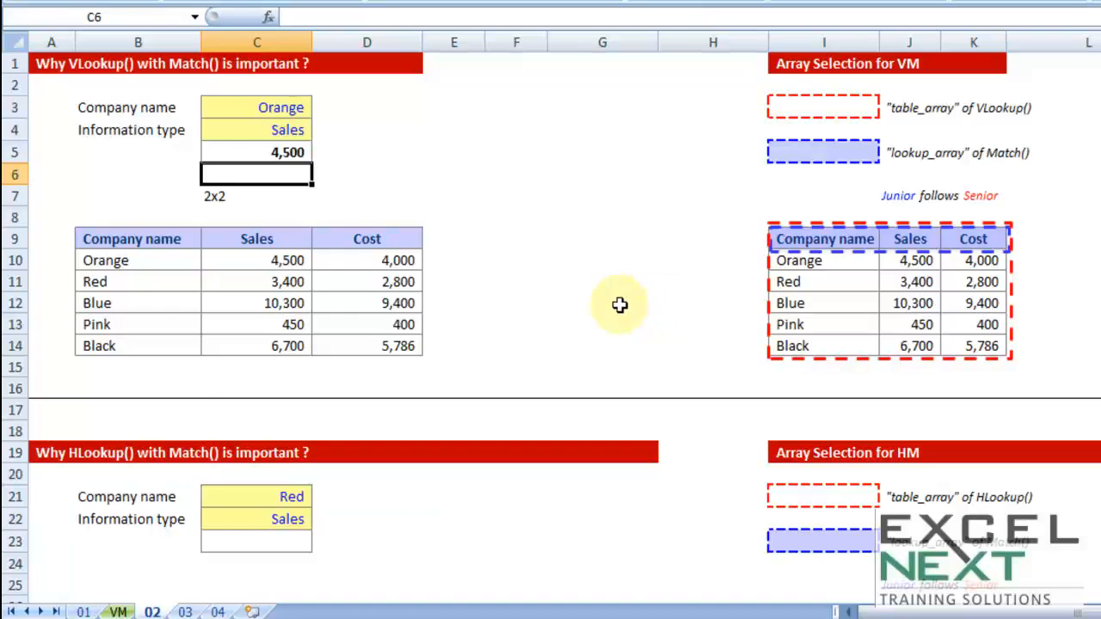
Examine the HLookup table's row headings in B27:B29 and the company names across C27:G27.
scroll(619, 305, down, 2)
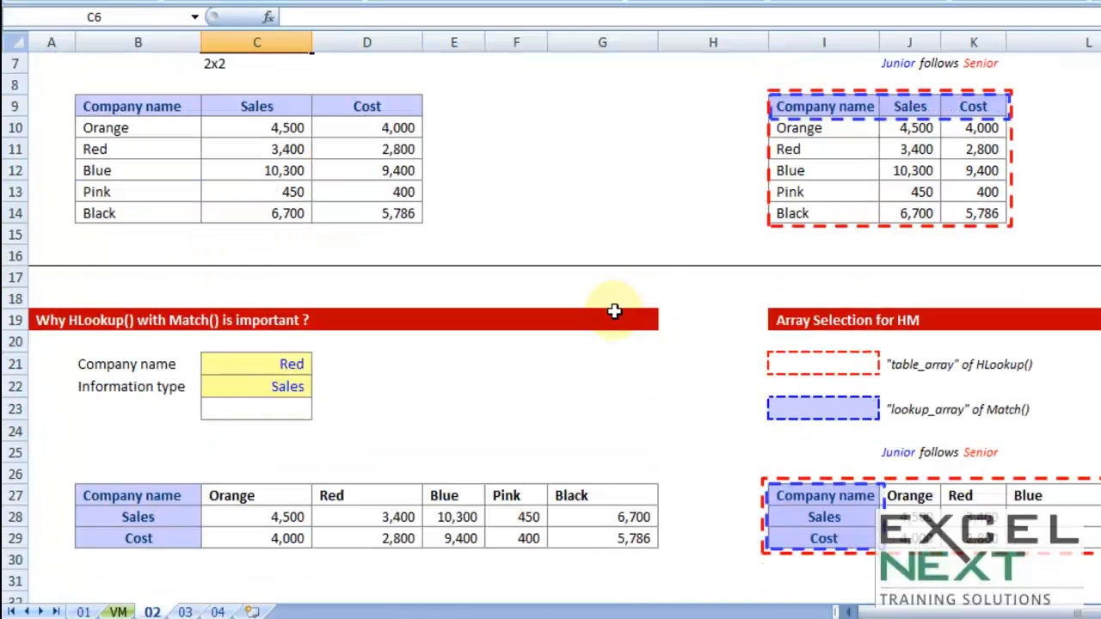
scroll(614, 311, down, 2)
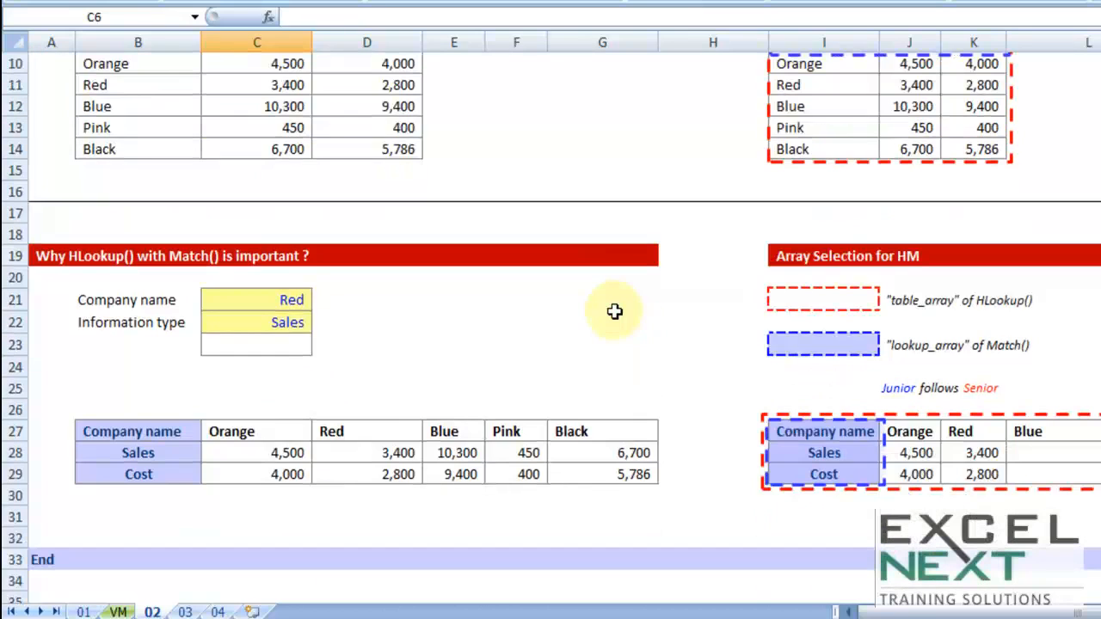
scroll(605, 324, down, 1)
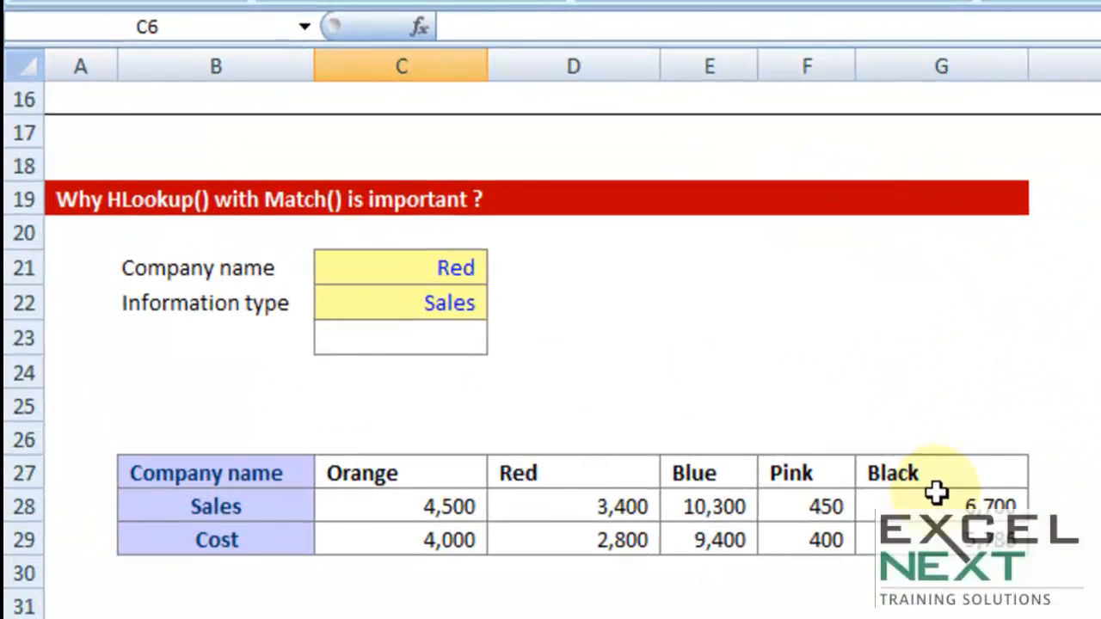
drag(254, 473, 250, 532)
drag(382, 478, 914, 470)
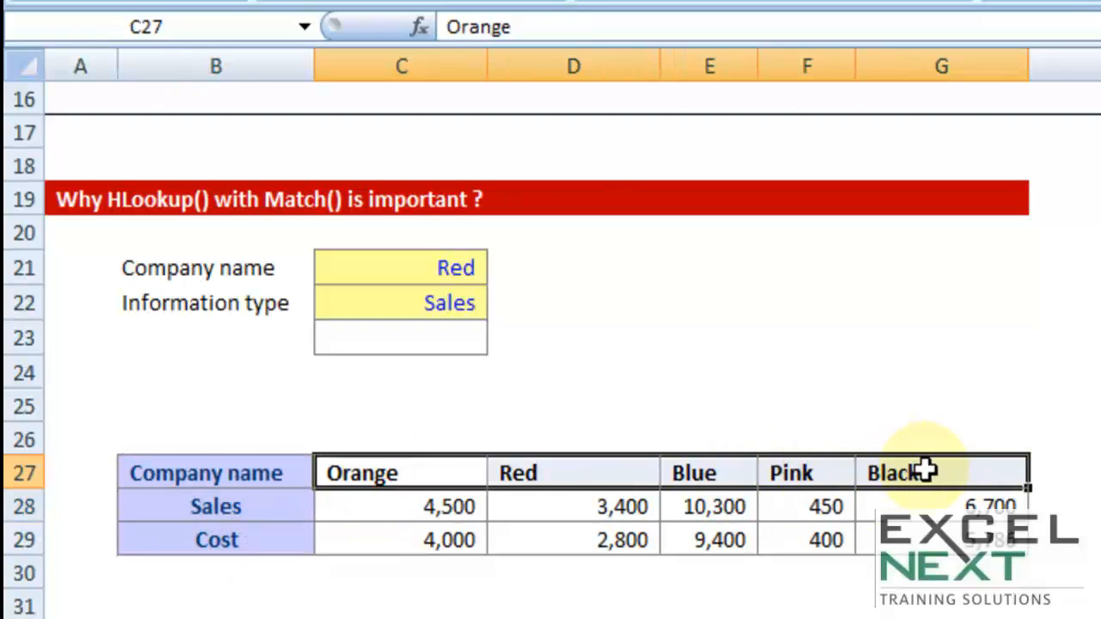
Begin an HLOOKUP formula in C23 with the company name in C21 as its lookup value.
click(437, 332)
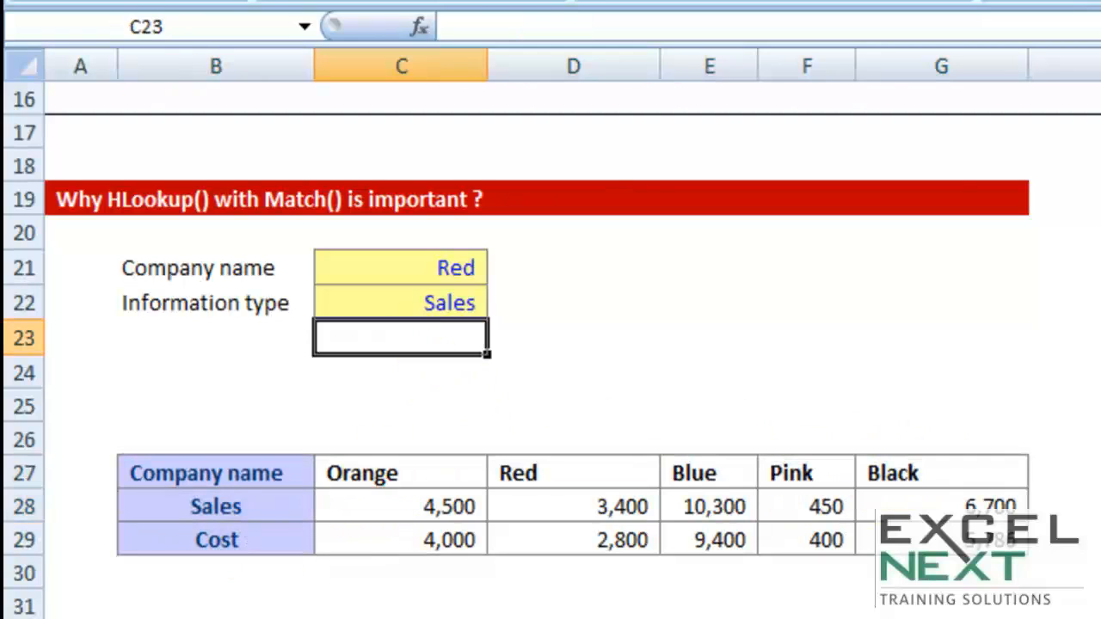
text(=hl)
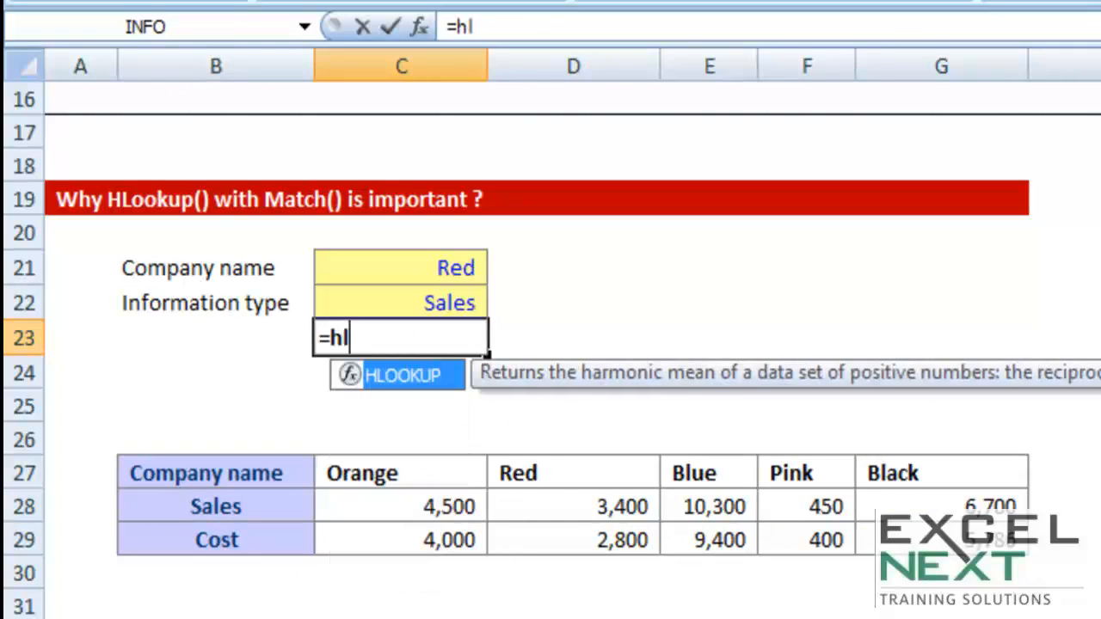
key(Tab)
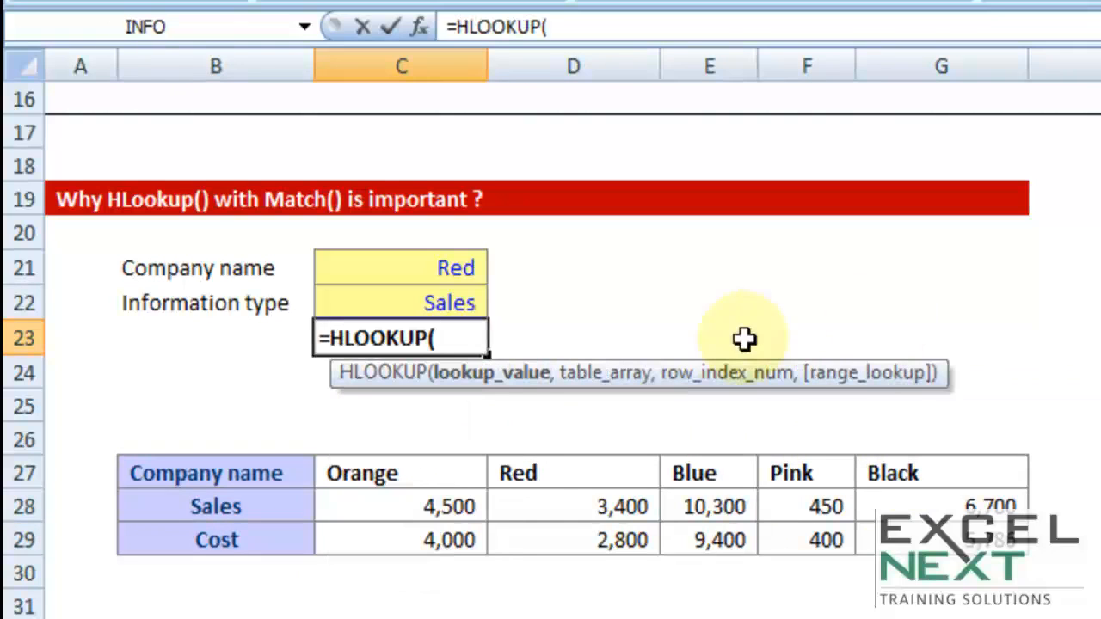
click(437, 297)
click(439, 265)
drag(329, 338, 345, 338)
drag(471, 338, 434, 341)
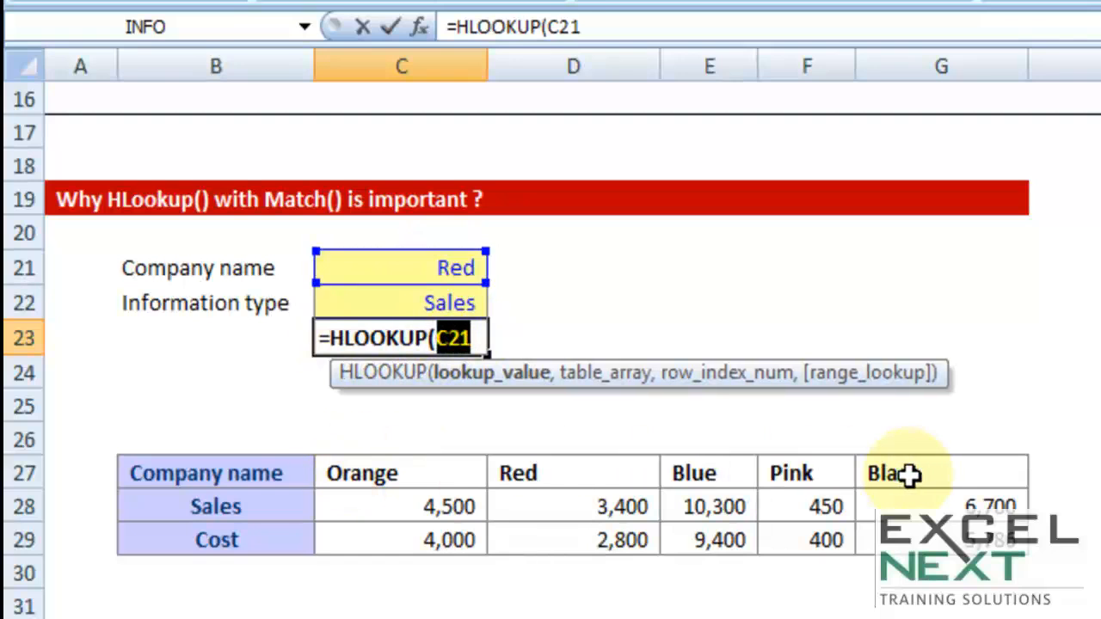
key(BackSpace)
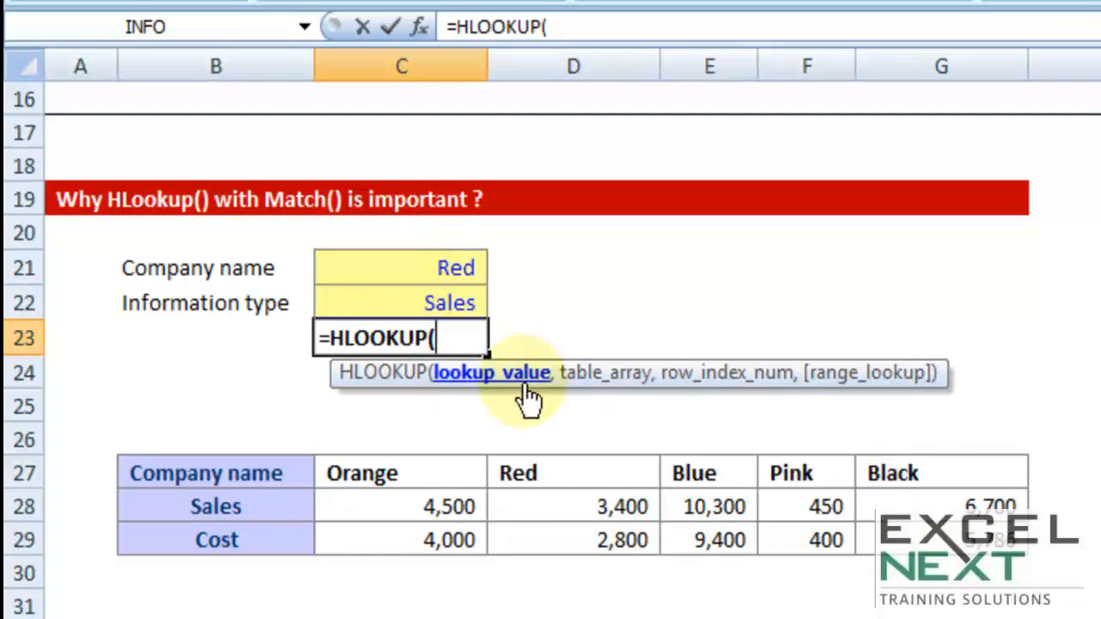
click(451, 262)
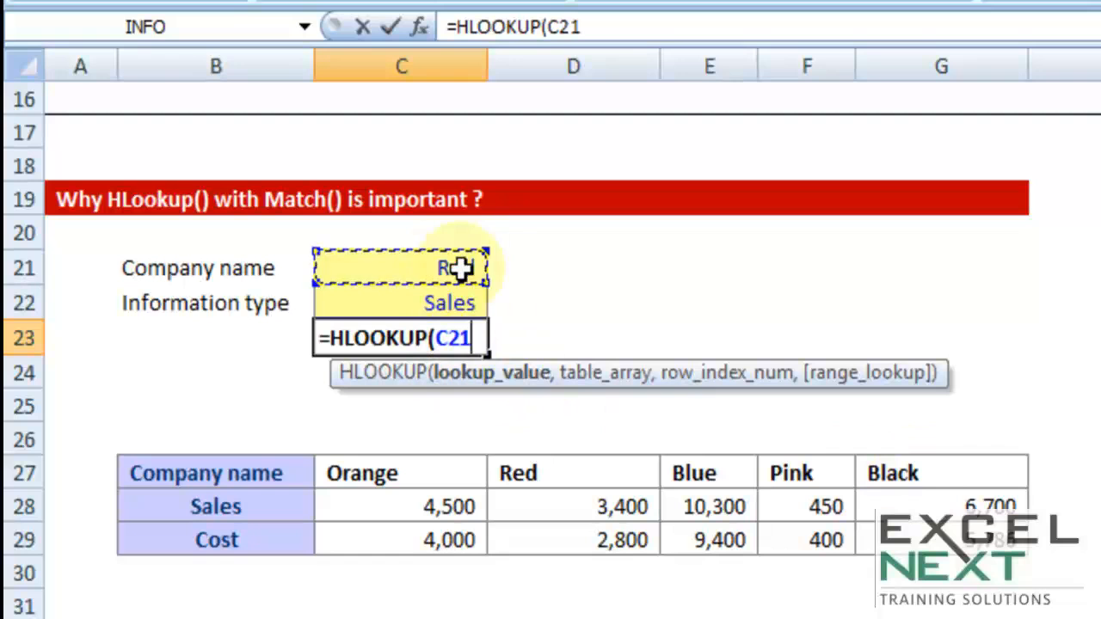
Set the HLOOKUP table array in C23 to the absolute range $B$27:$G$29 and move on to the row index argument.
text(,)
drag(241, 474, 984, 540)
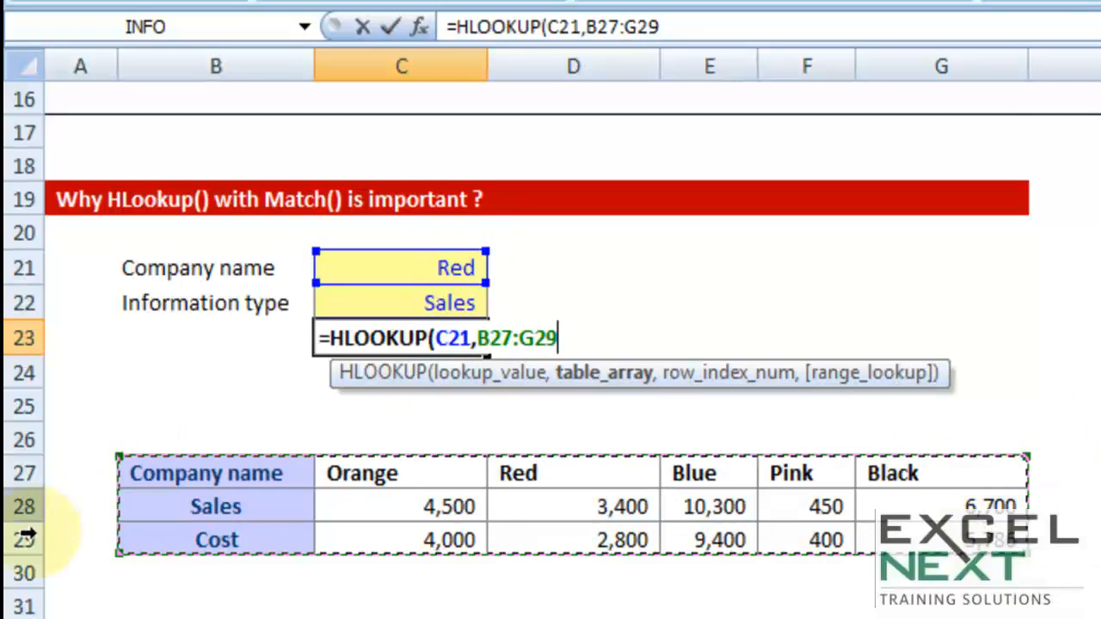
key(F4)
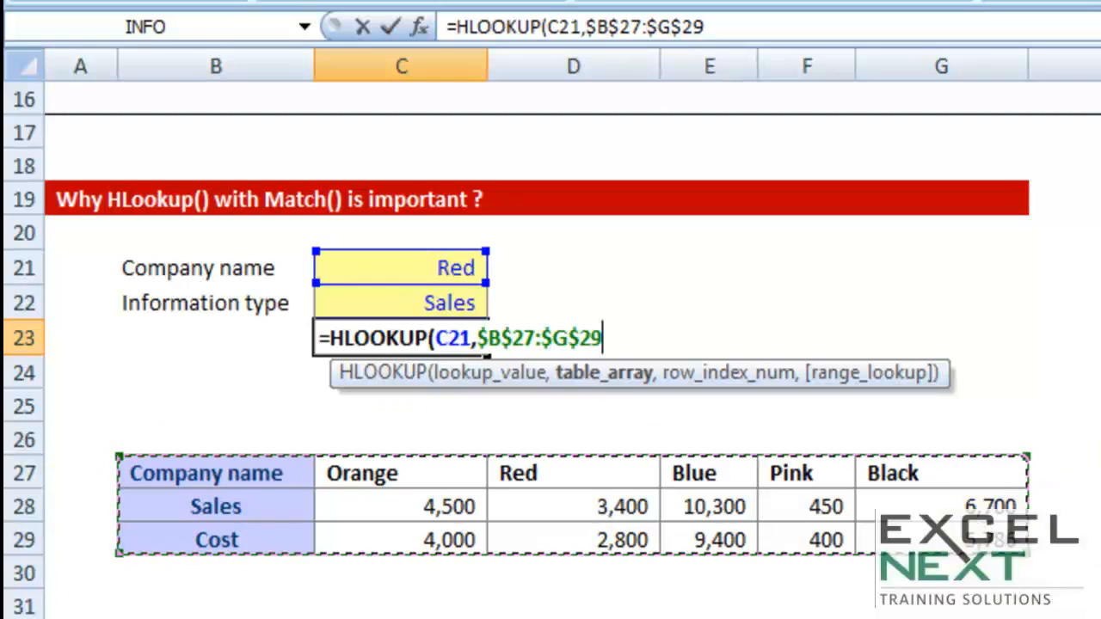
text(,)
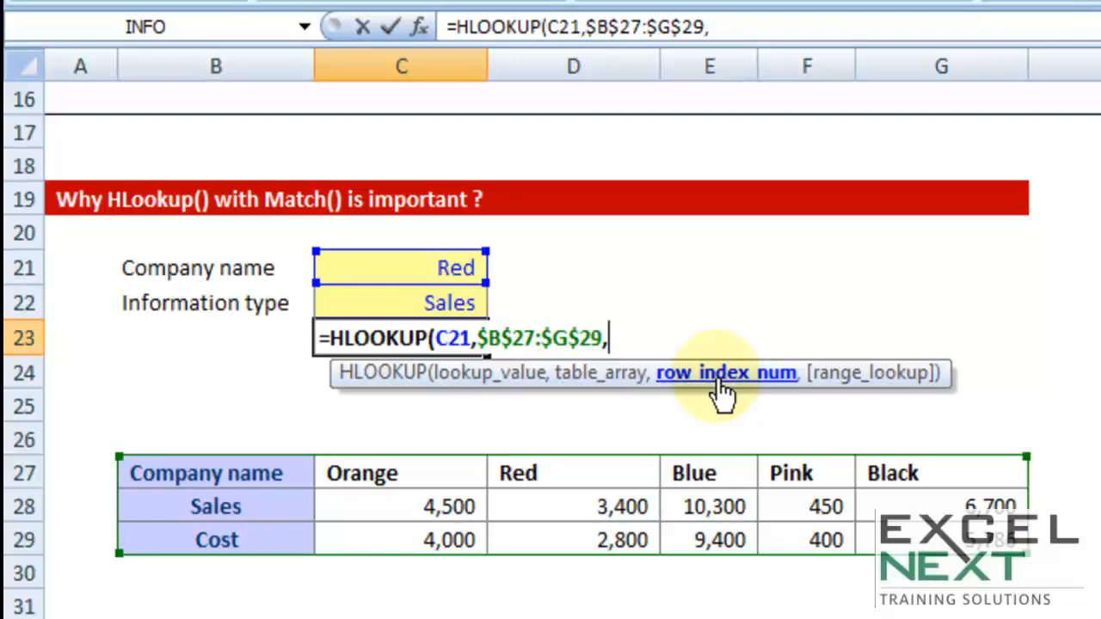
text(2)
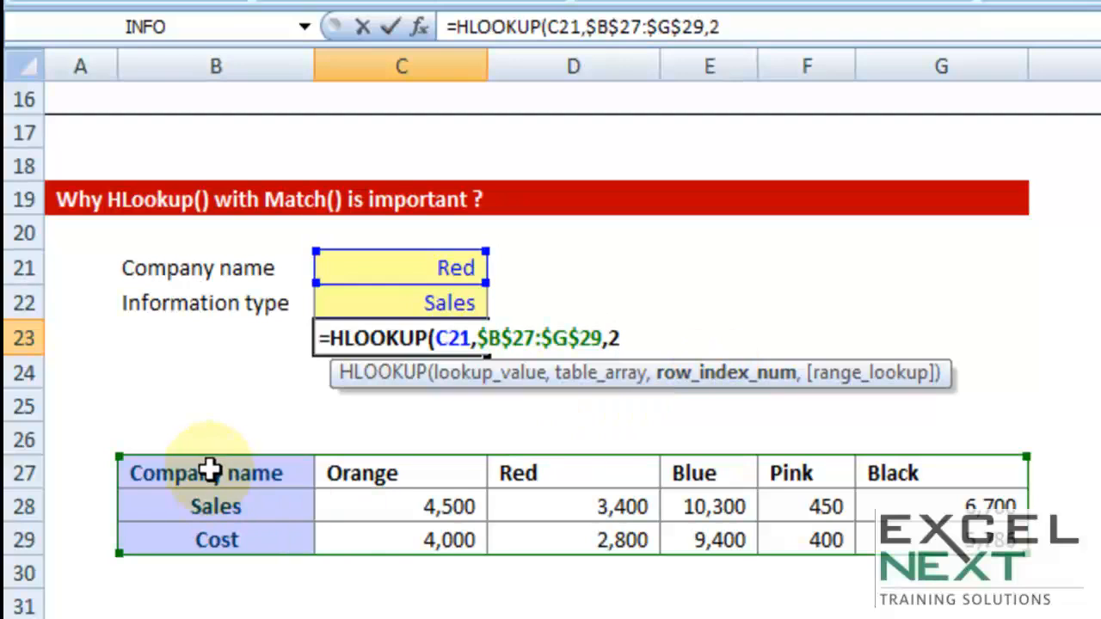
key(BackSpace)
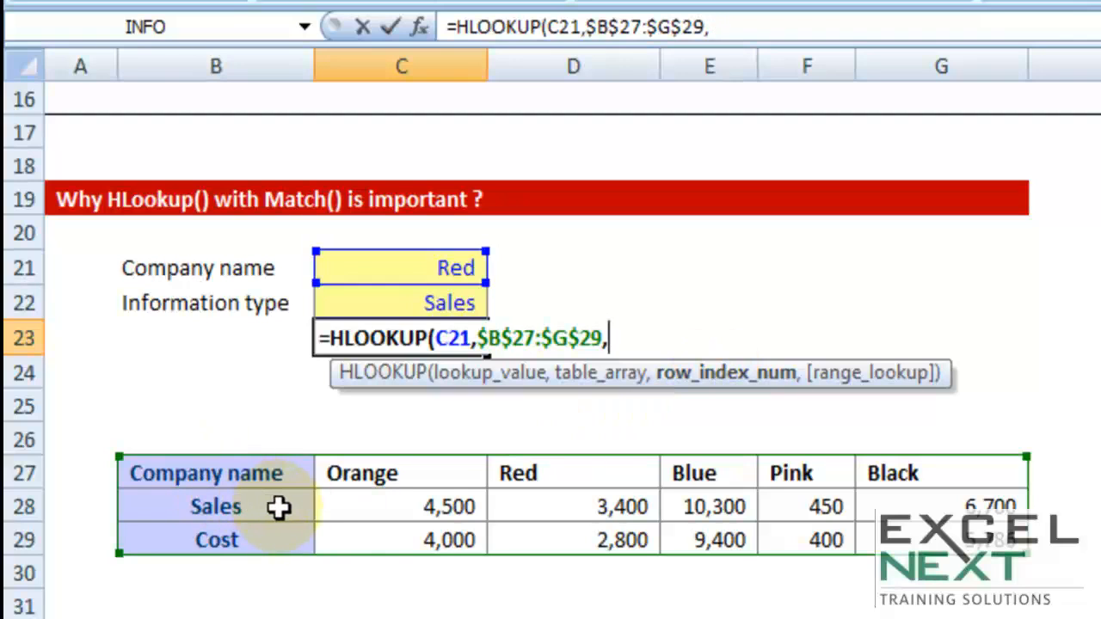
Nest a MATCH as the row index, looking up C22 in the absolute range $B$27:$B$29 with match type 0.
text(ma)
key(Tab)
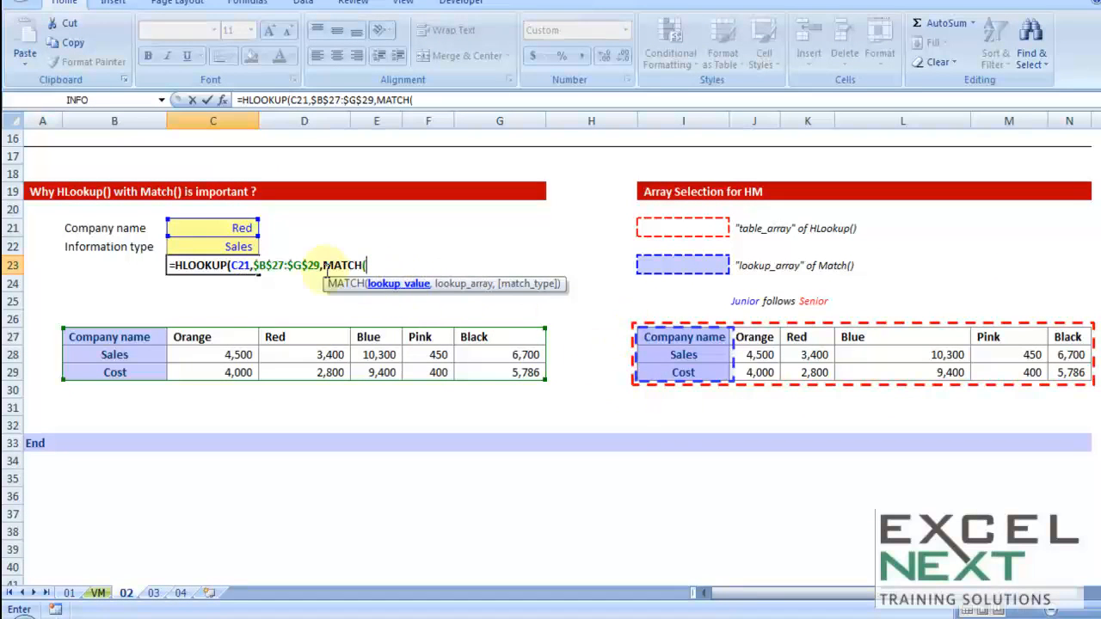
click(231, 248)
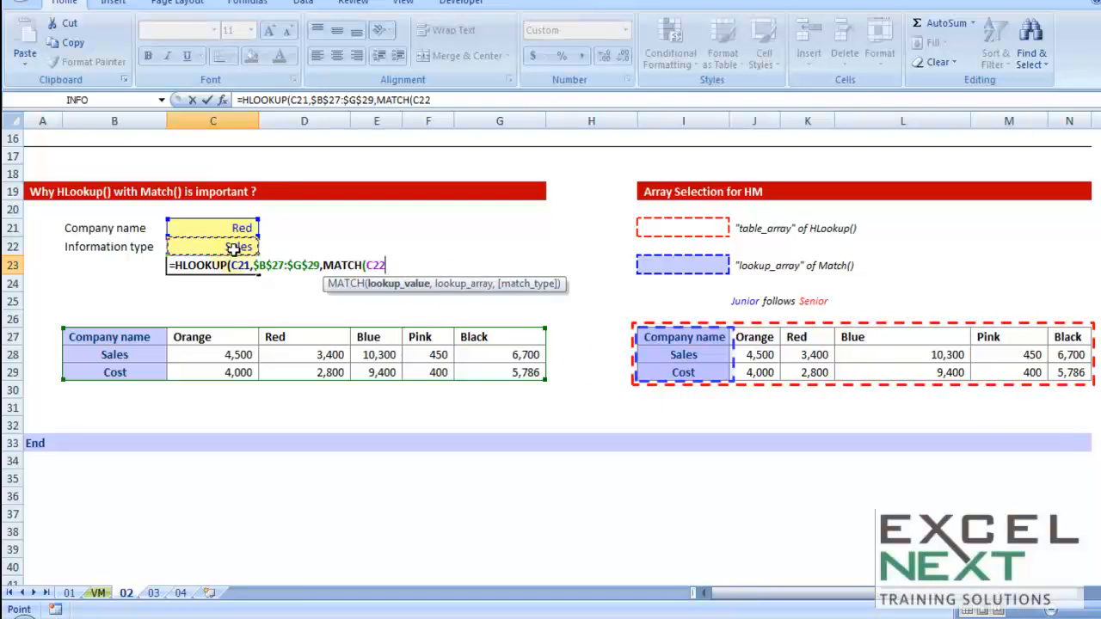
text(,)
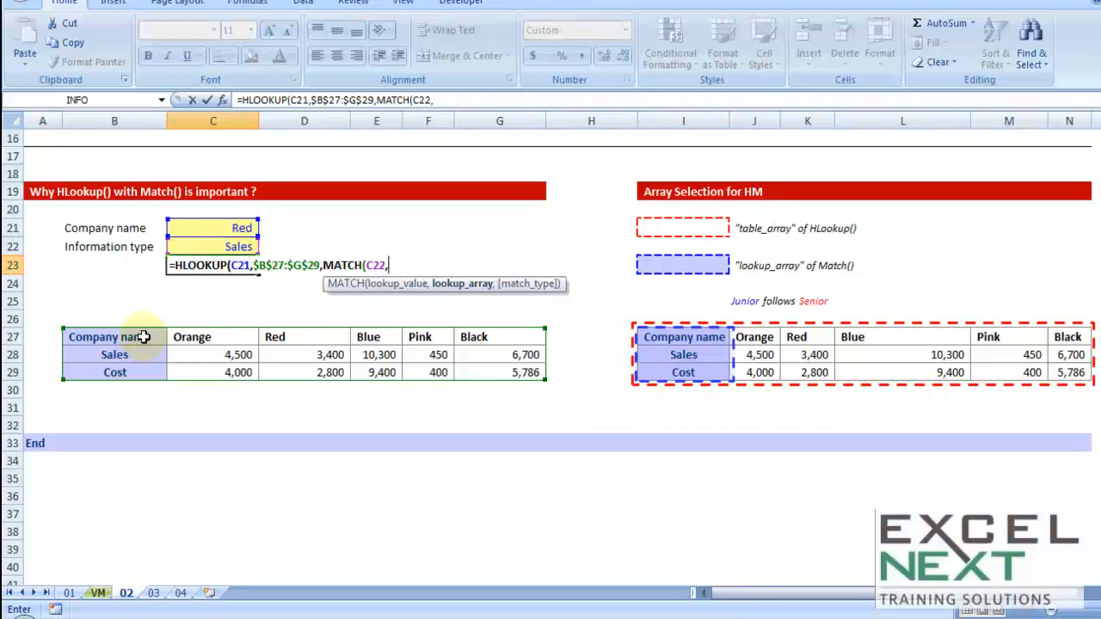
drag(136, 337, 151, 382)
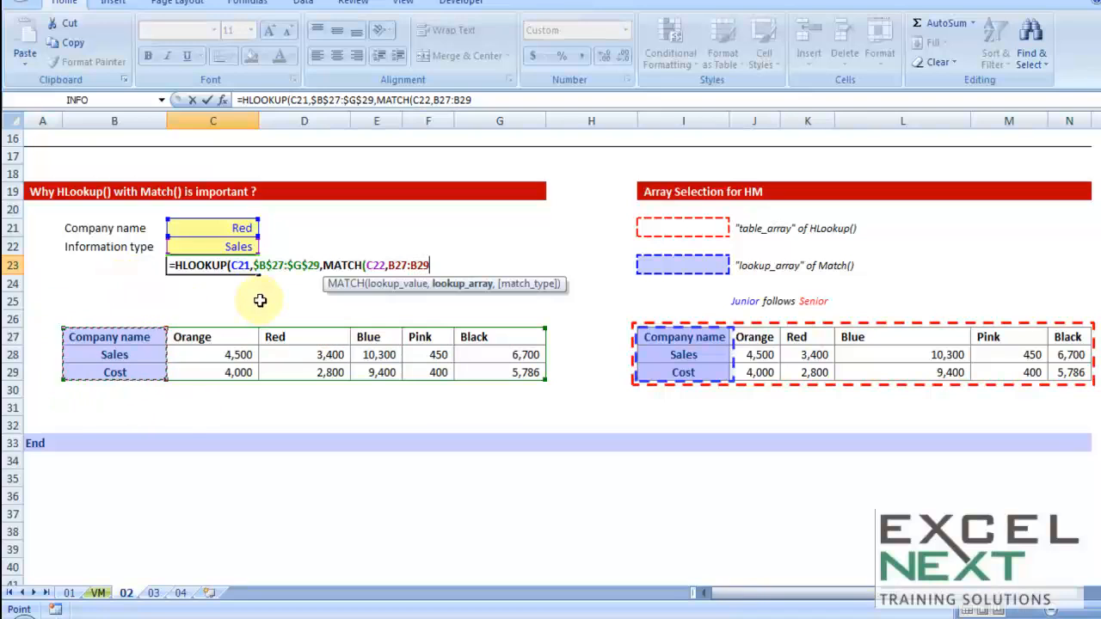
key(F4)
text(,0))
Review the nested MATCH in the C23 formula, then set the HLOOKUP range lookup to FALSE and commit the formula.
click(321, 265)
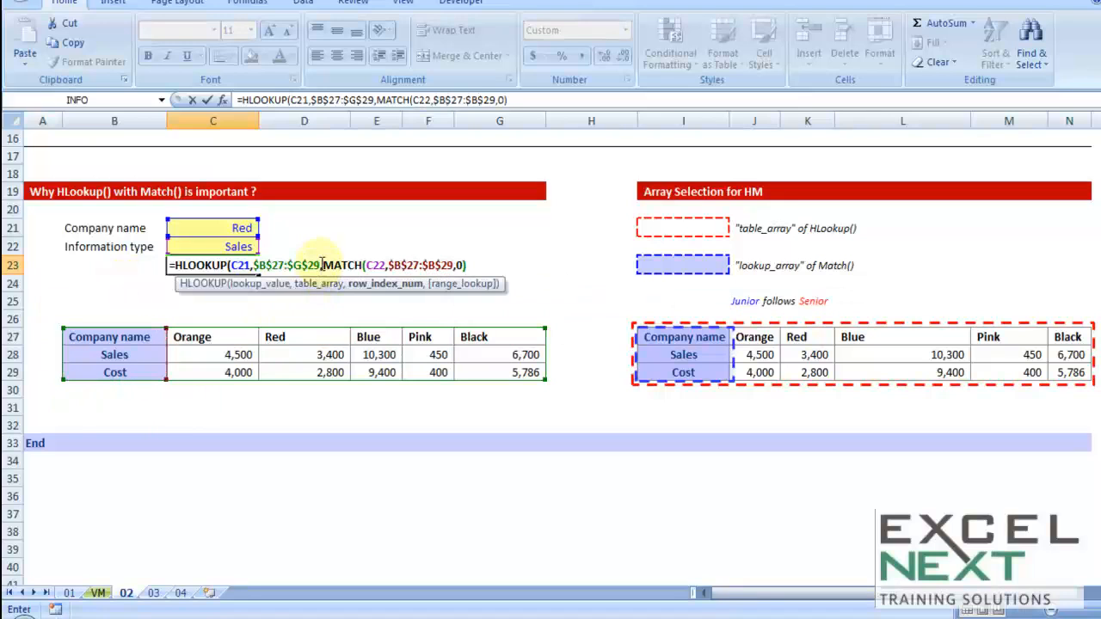
drag(323, 266, 469, 266)
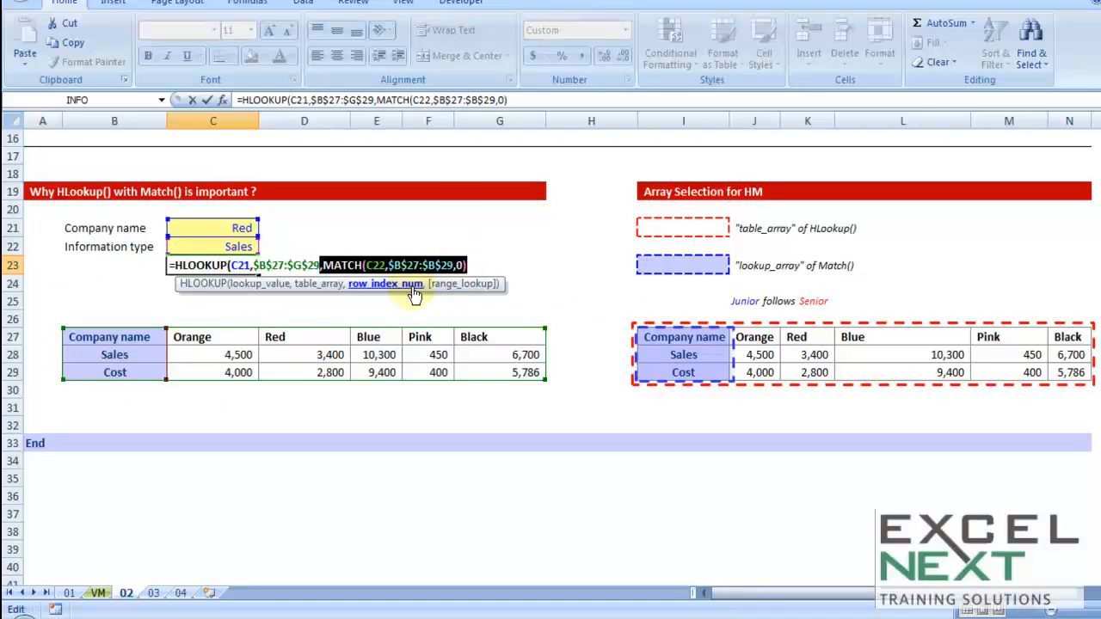
click(476, 265)
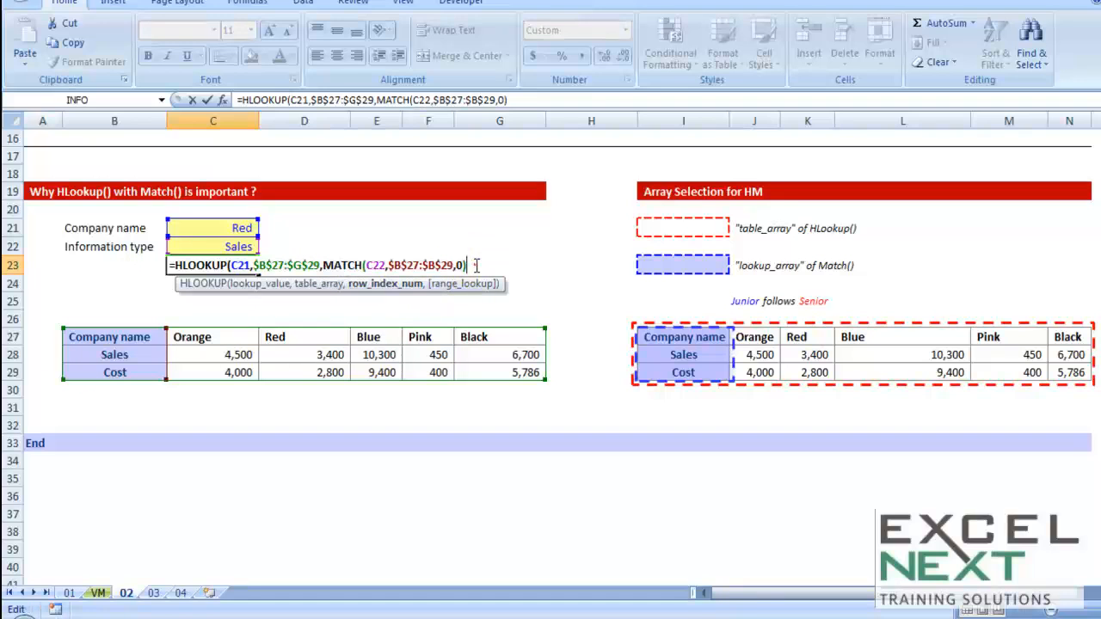
text(,)
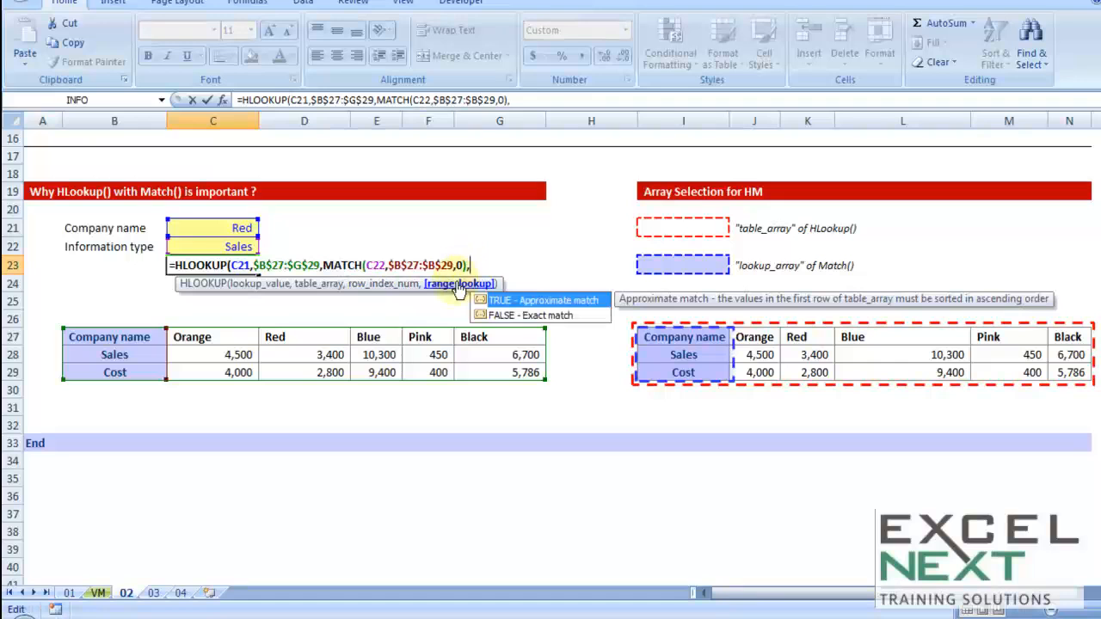
click(512, 316)
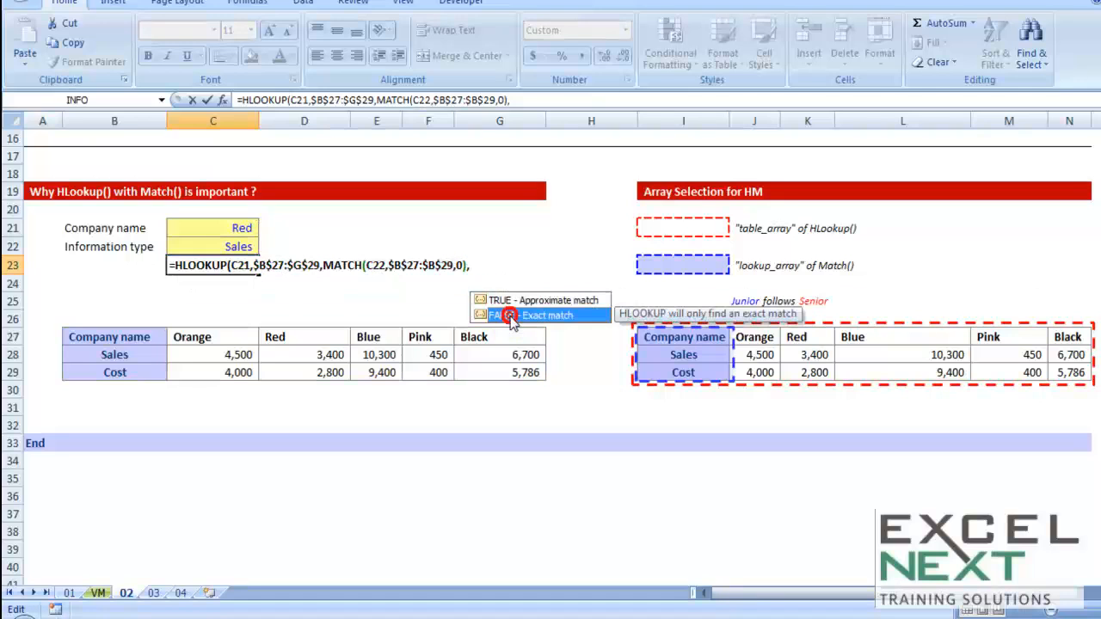
double_click(511, 316)
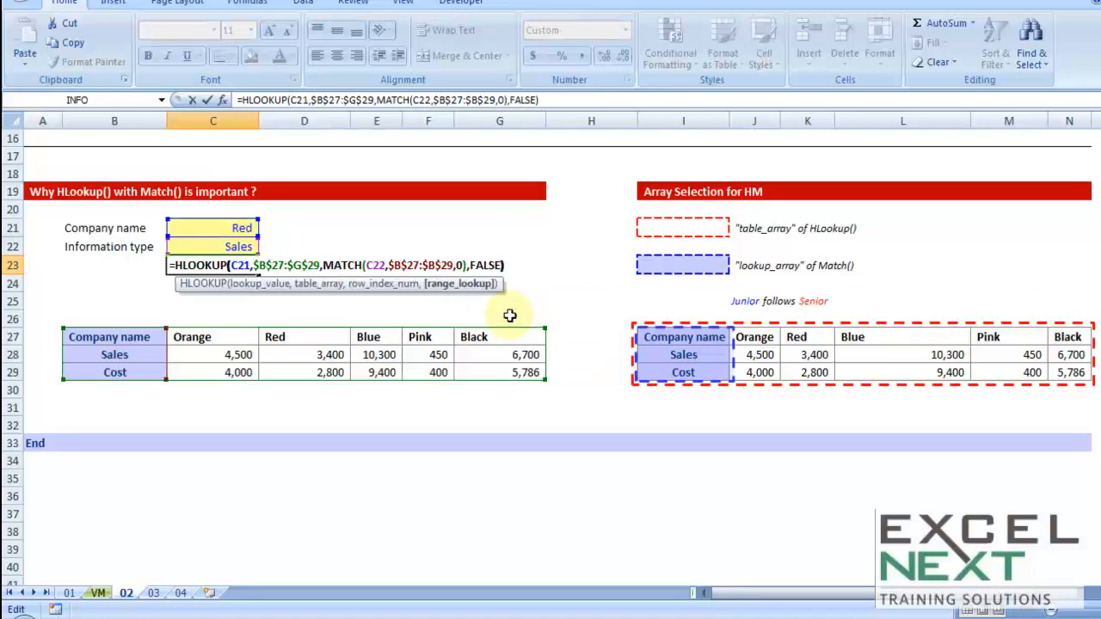
key(Return)
Change the HLookup section's information type in C22 to Cost.
key(Up)
key(Up)
key(Up)
key(Down)
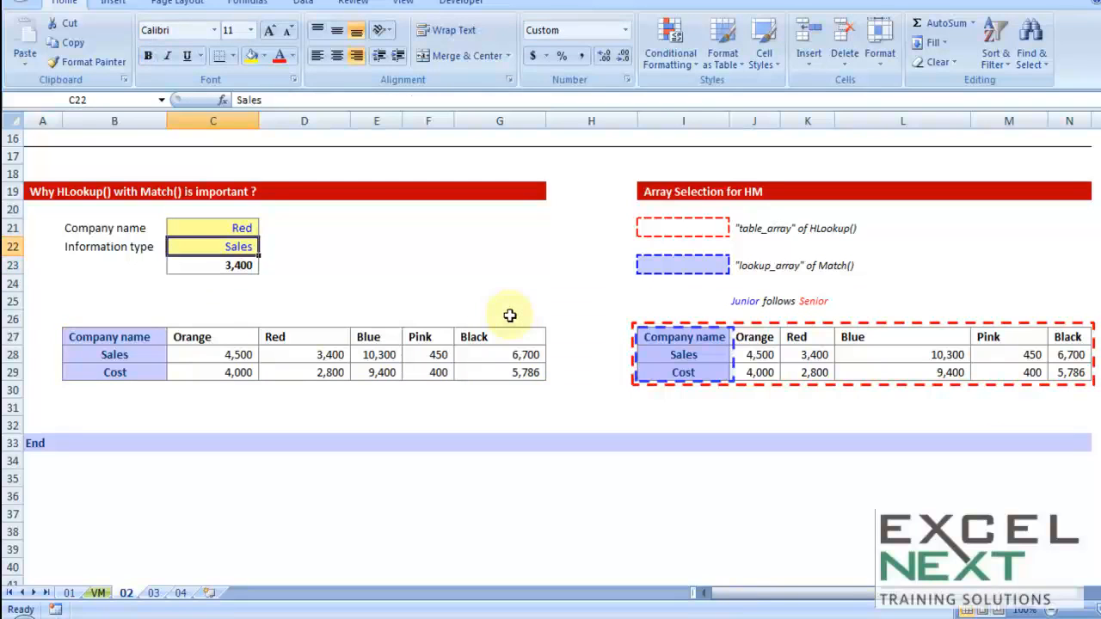
text(Cost)
key(Tab)
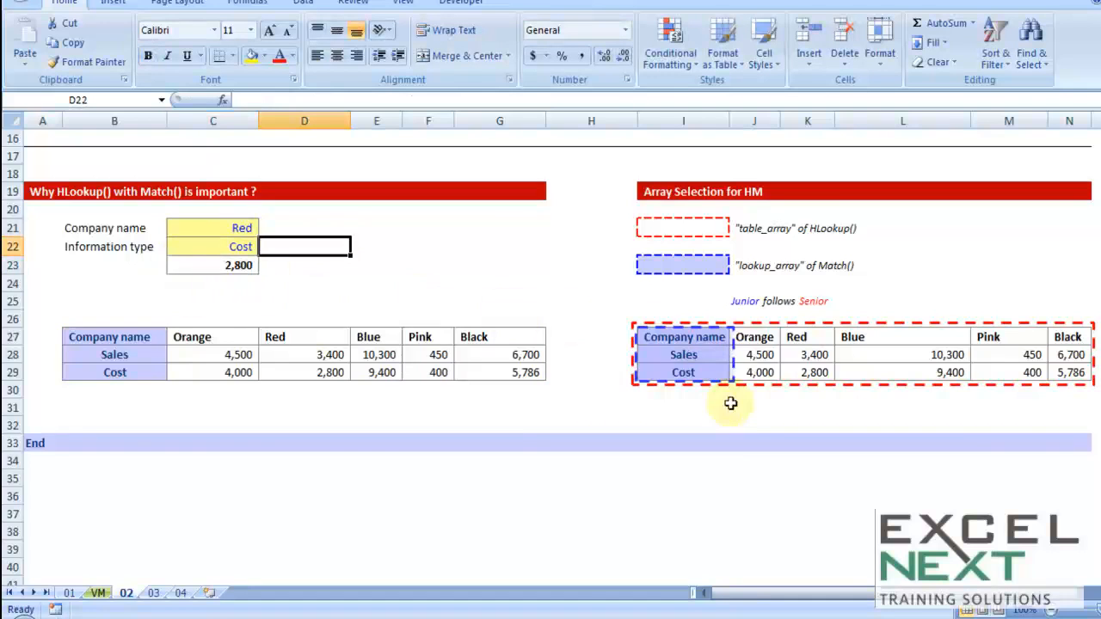
Compare the array selection diagrams for VLookup with Match and HLookup with Match.
scroll(730, 406, up, 5)
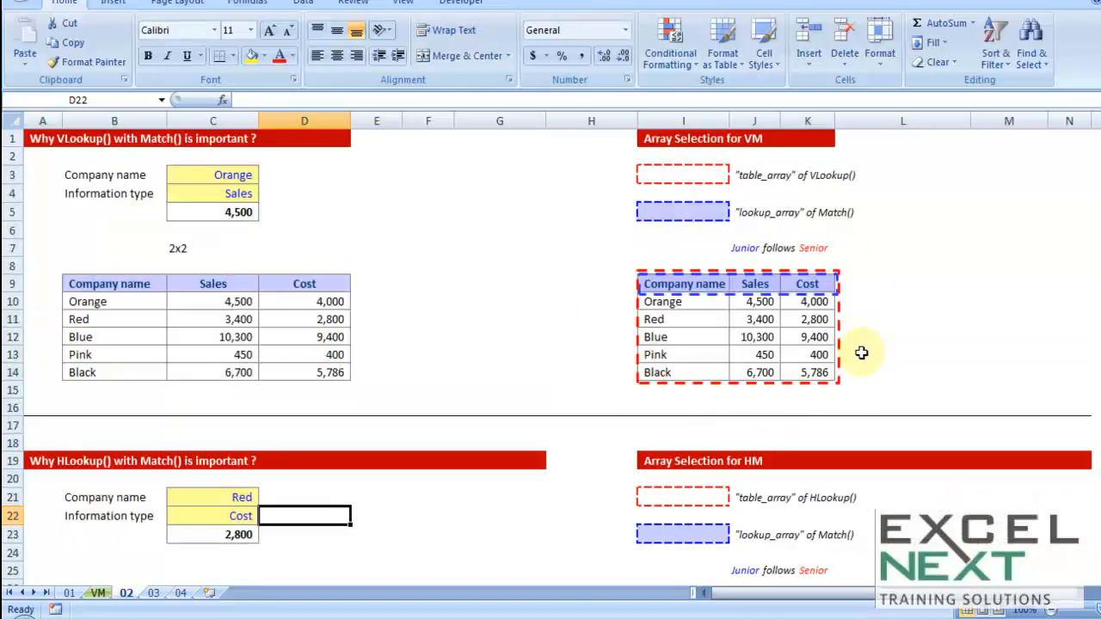
scroll(845, 354, down, 2)
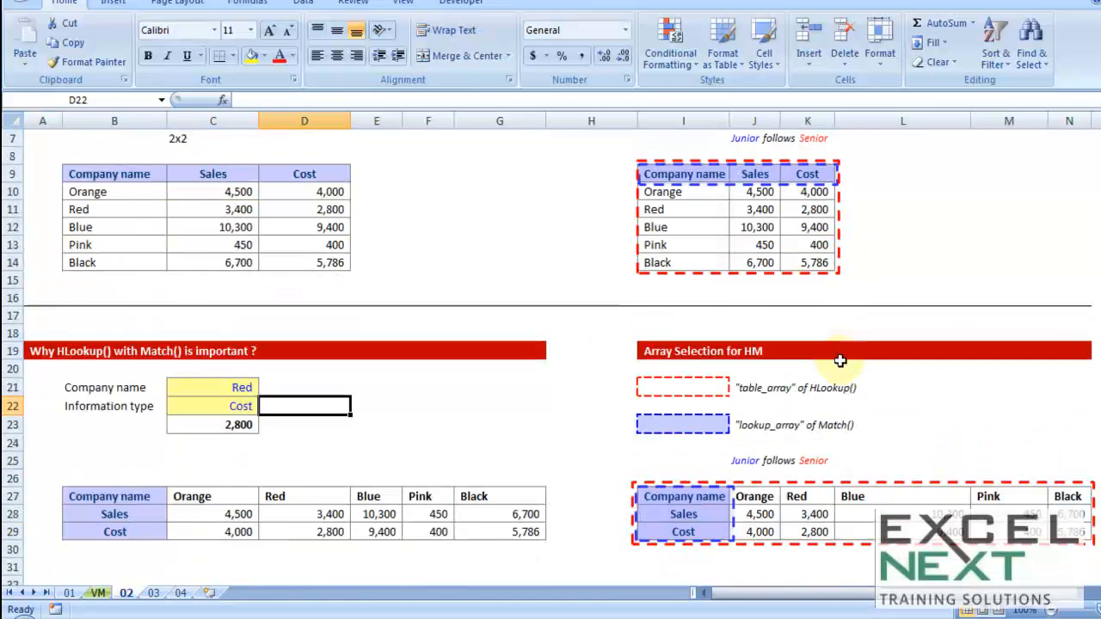
scroll(755, 398, down, 1)
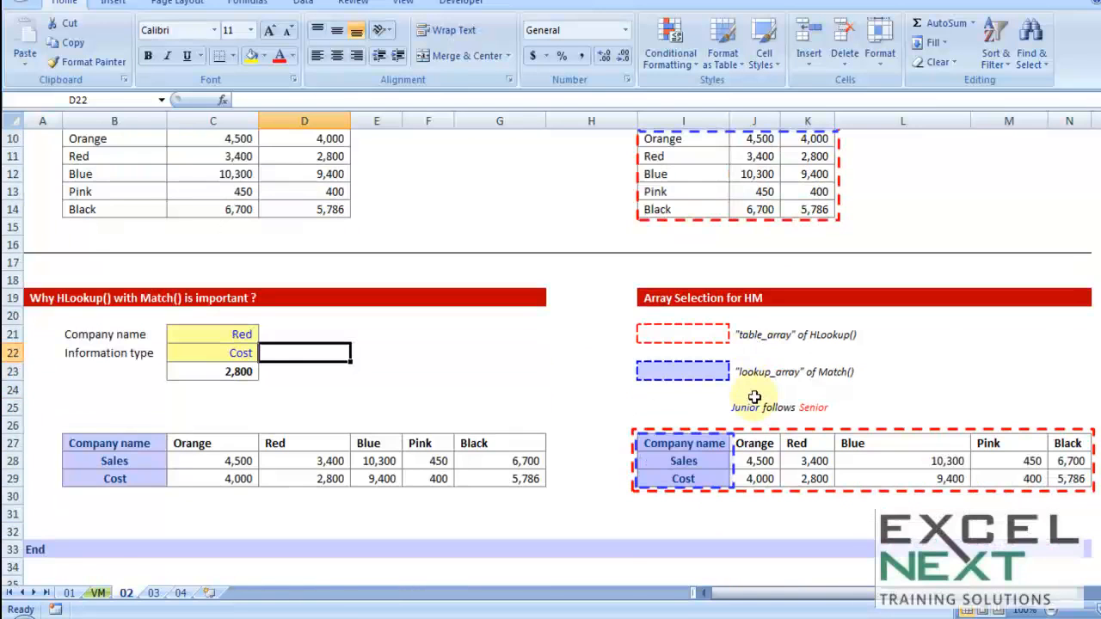
scroll(744, 385, up, 2)
scroll(742, 454, down, 3)
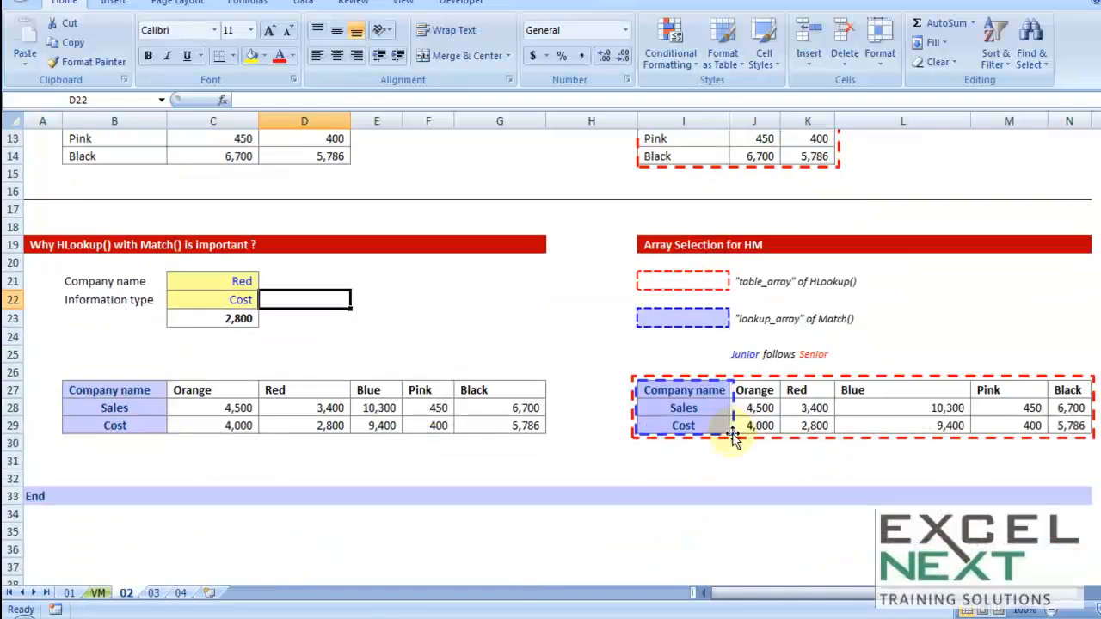